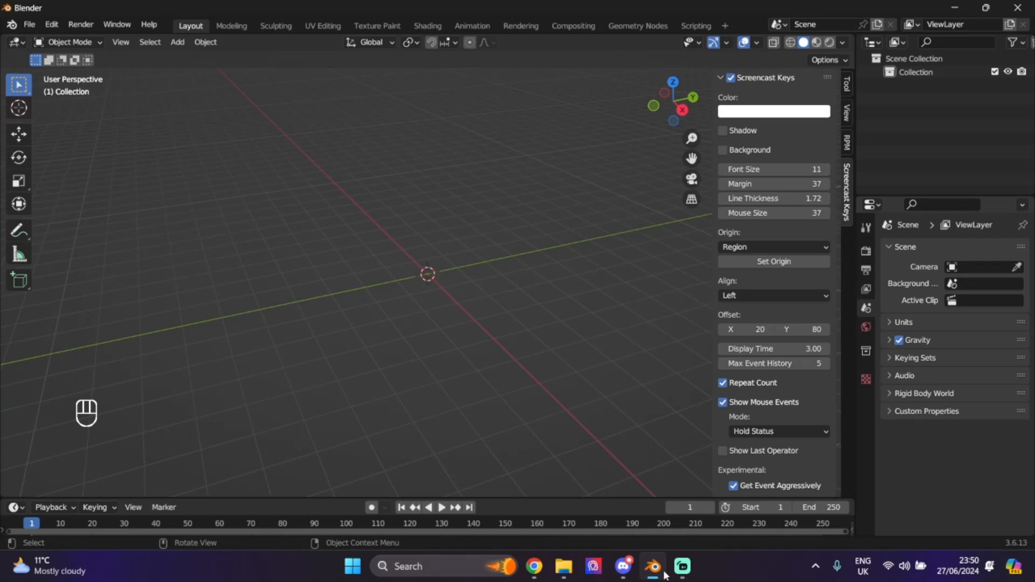
- Switch from Blender's empty scene to Discord's avatar-makers channel
{"action": "left_click", "coordinate": [633, 573]}
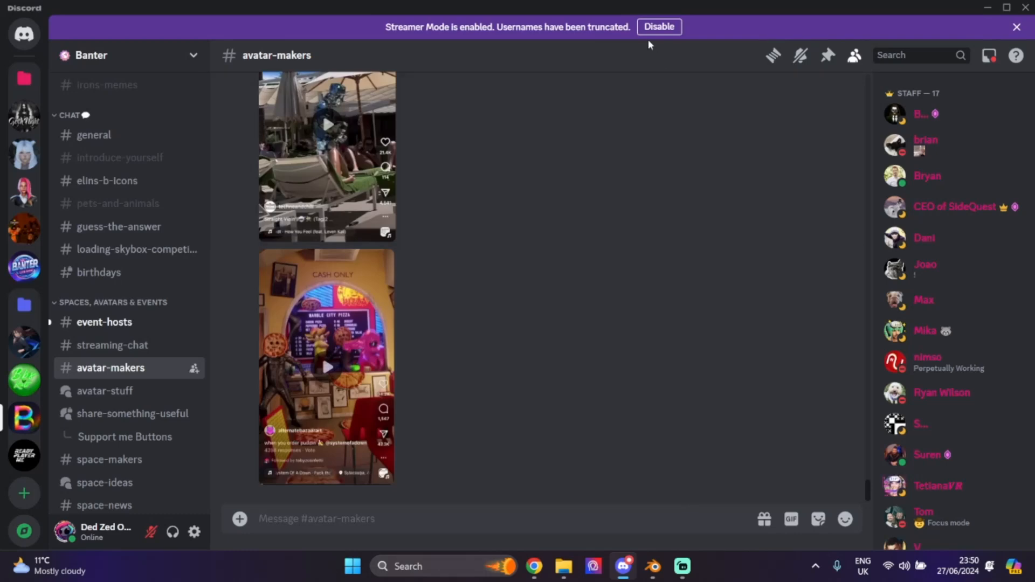
- Disable Streamer Mode and find the RPM tools message in the channel's pinned messages
{"action": "left_click", "coordinate": [659, 27]}
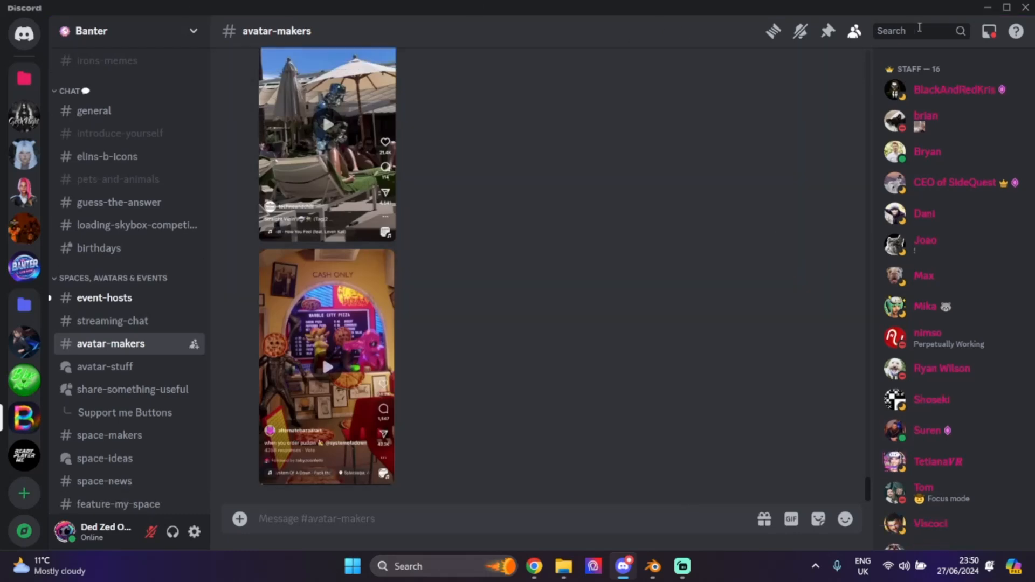
{"action": "left_click", "coordinate": [829, 32]}
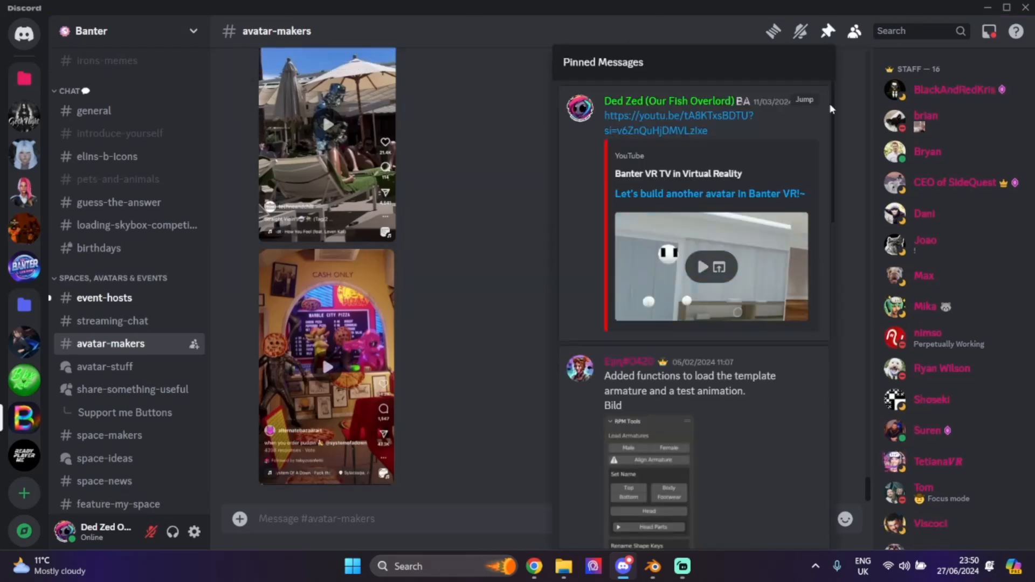
{"action": "scroll", "coordinate": [747, 321], "scroll_direction": "down", "scroll_amount": 3}
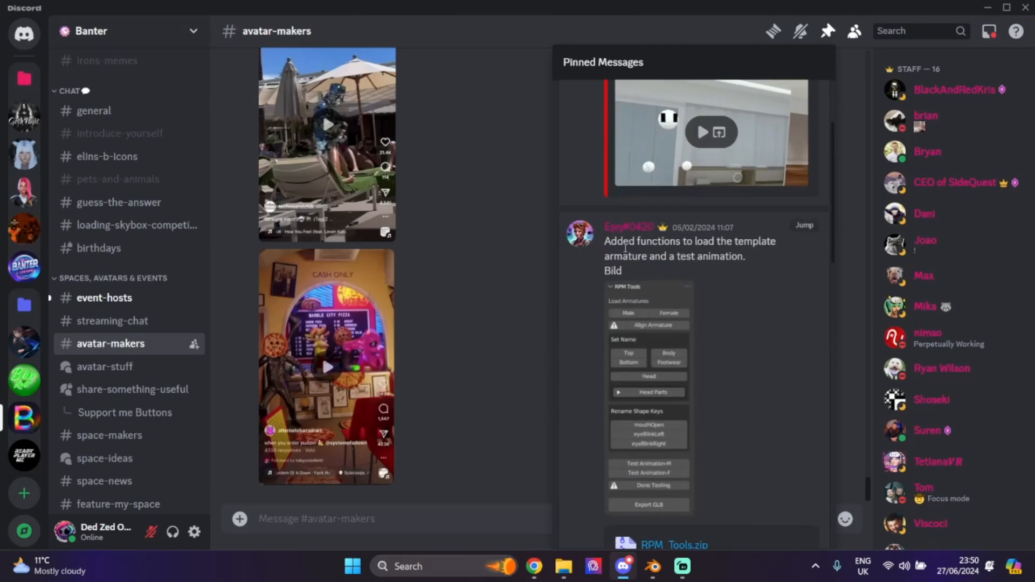
{"action": "left_click_drag", "start_coordinate": [601, 238], "coordinate": [703, 271]}
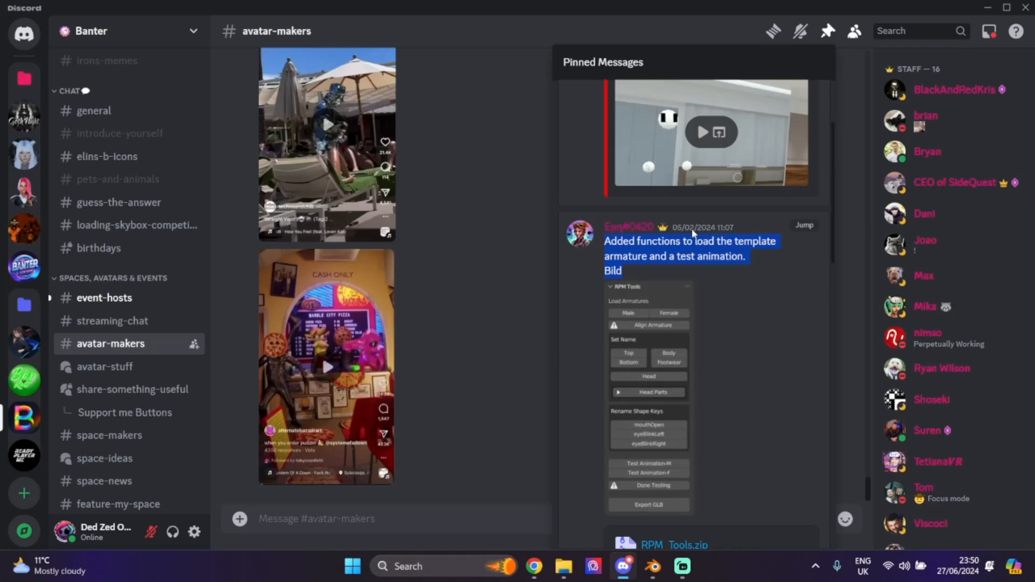
{"action": "scroll", "coordinate": [688, 233], "scroll_direction": "down", "scroll_amount": 3}
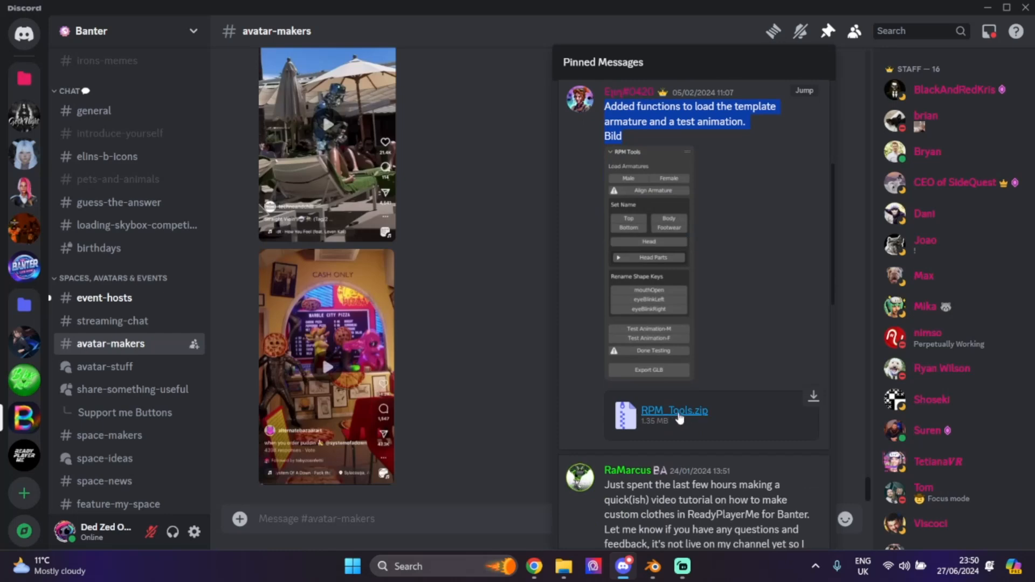
- Download RPM_Tools.zip into Downloads despite the warning, then return to Blender
{"action": "left_click", "coordinate": [814, 397]}
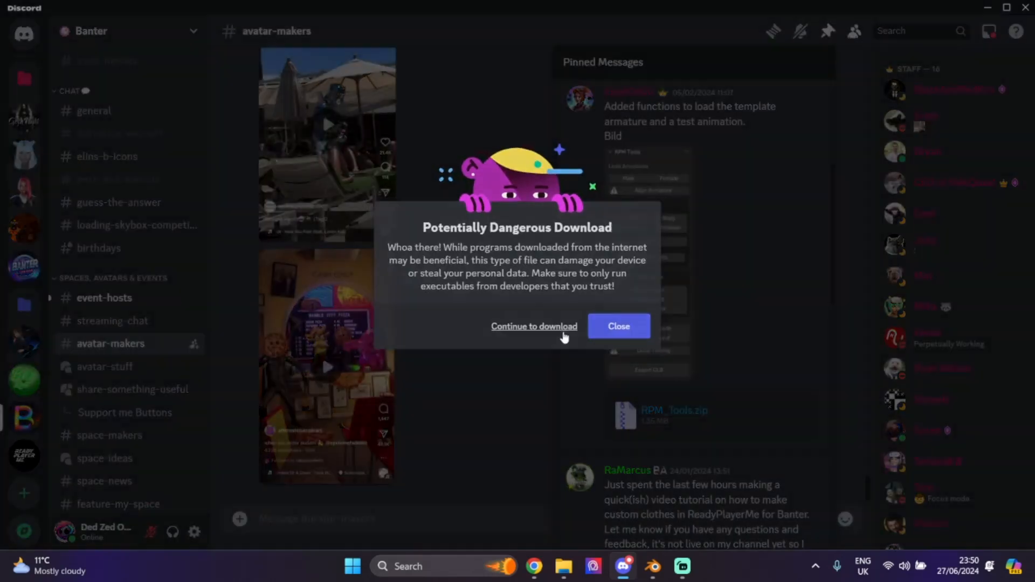
{"action": "left_click", "coordinate": [562, 331]}
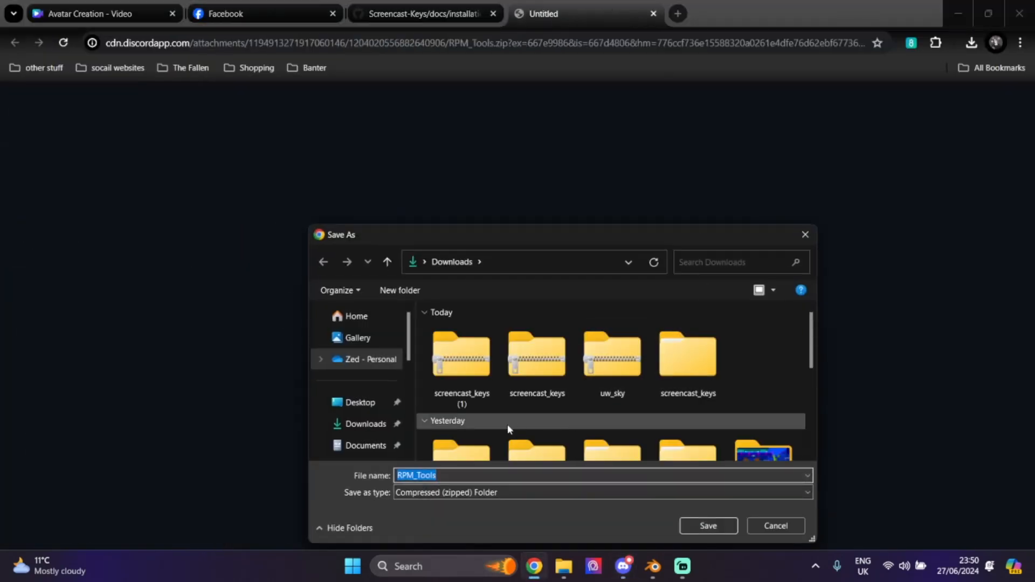
{"action": "left_click", "coordinate": [706, 526]}
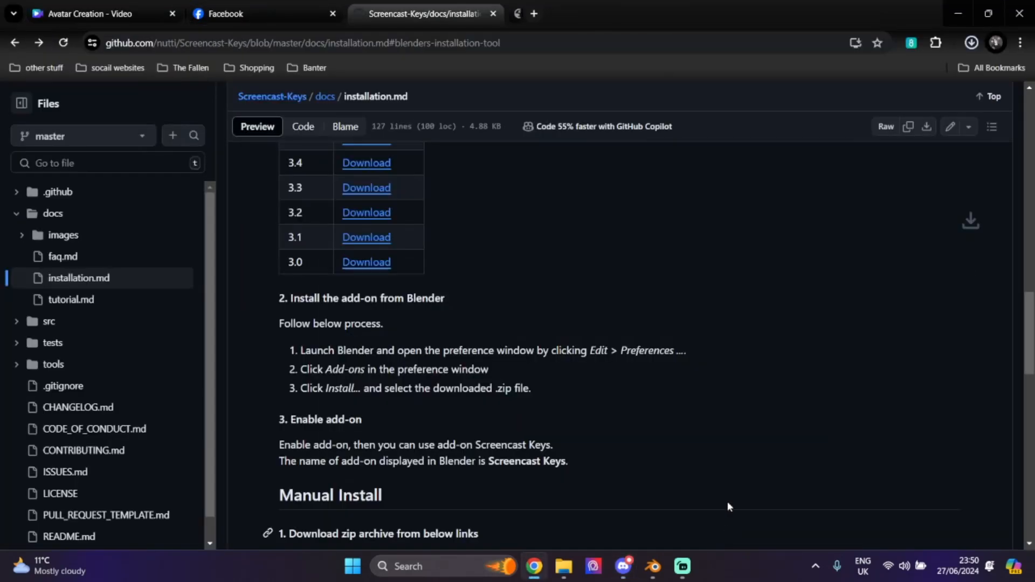
{"action": "left_click", "coordinate": [975, 43]}
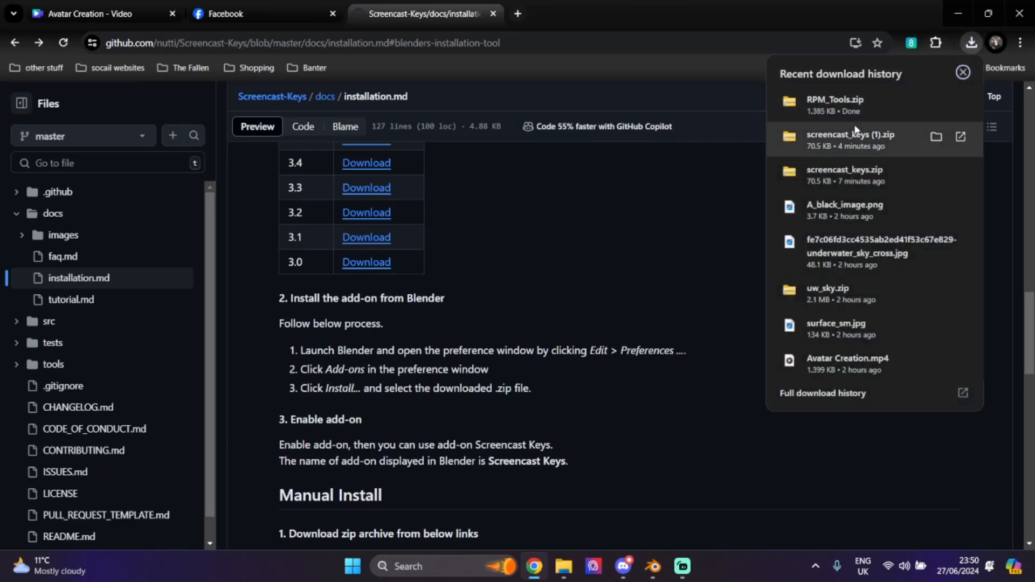
{"action": "left_click", "coordinate": [659, 566]}
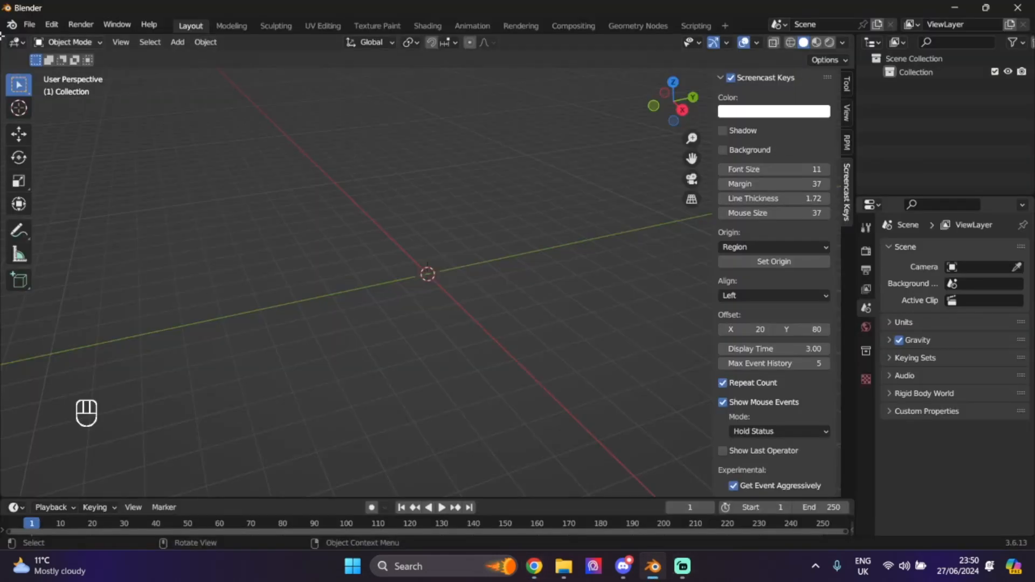
- Install RPM_Tools.zip from Downloads as a Blender add-on in Preferences, then close Preferences
{"action": "left_click", "coordinate": [51, 24]}
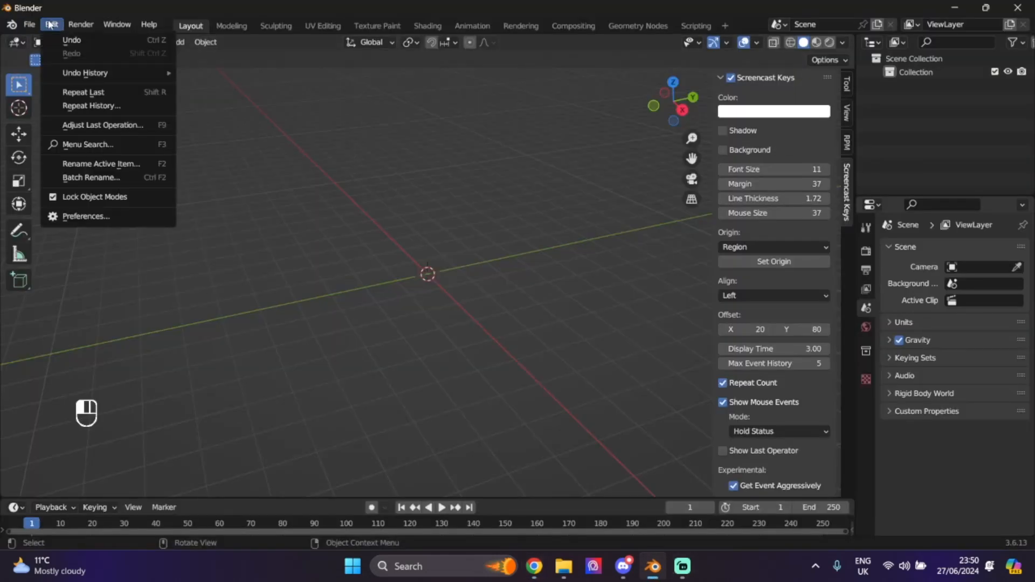
{"action": "left_click", "coordinate": [95, 219]}
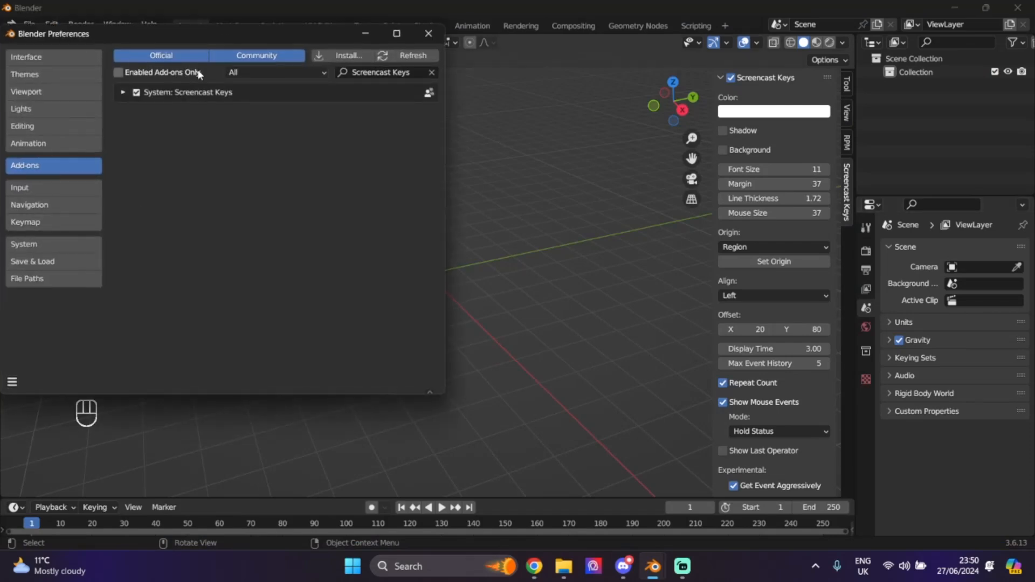
{"action": "left_click", "coordinate": [431, 73]}
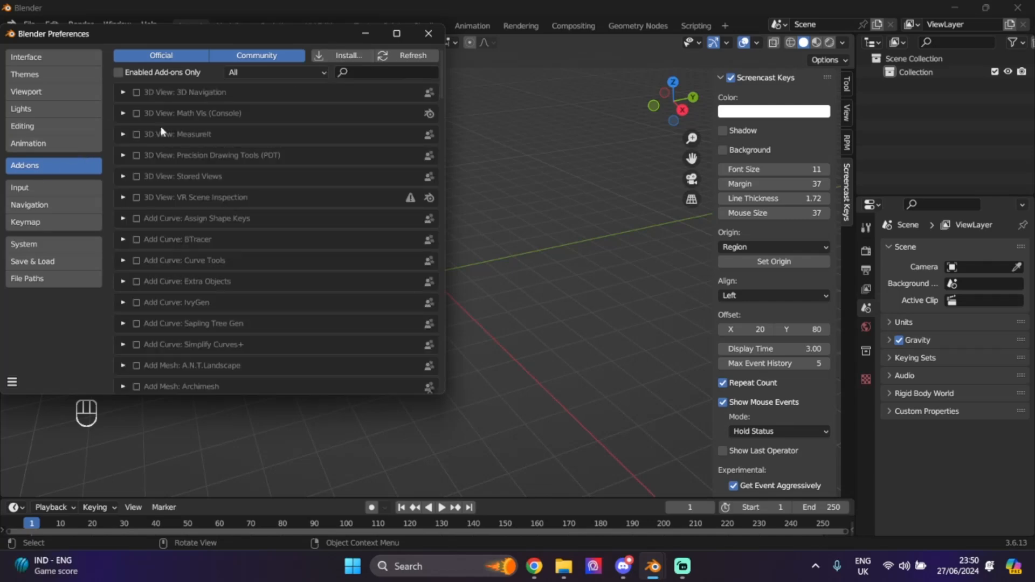
{"action": "left_click", "coordinate": [338, 54]}
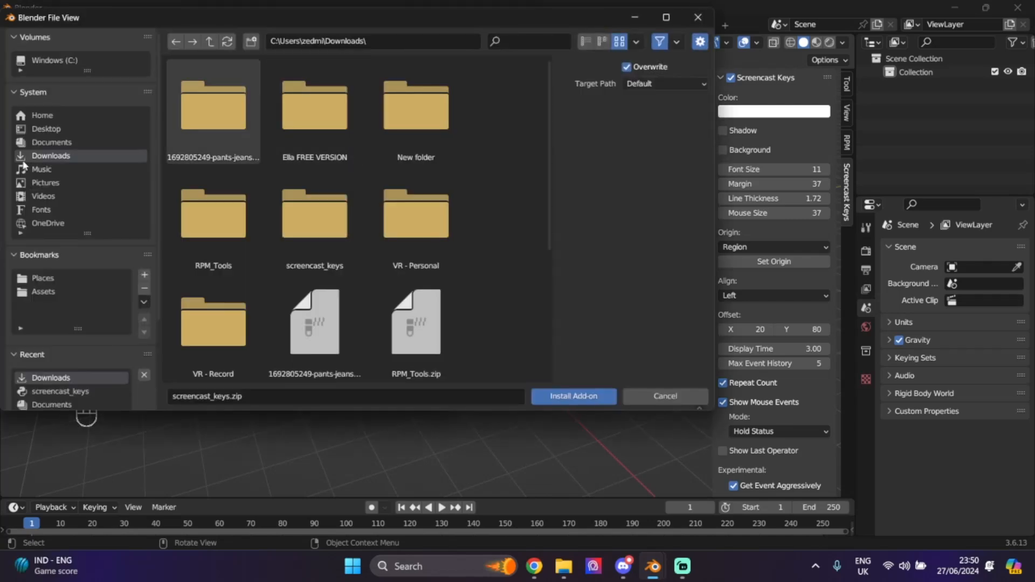
{"action": "scroll", "coordinate": [441, 191], "scroll_direction": "down", "scroll_amount": 1}
{"action": "scroll", "coordinate": [440, 189], "scroll_direction": "down", "scroll_amount": 8}
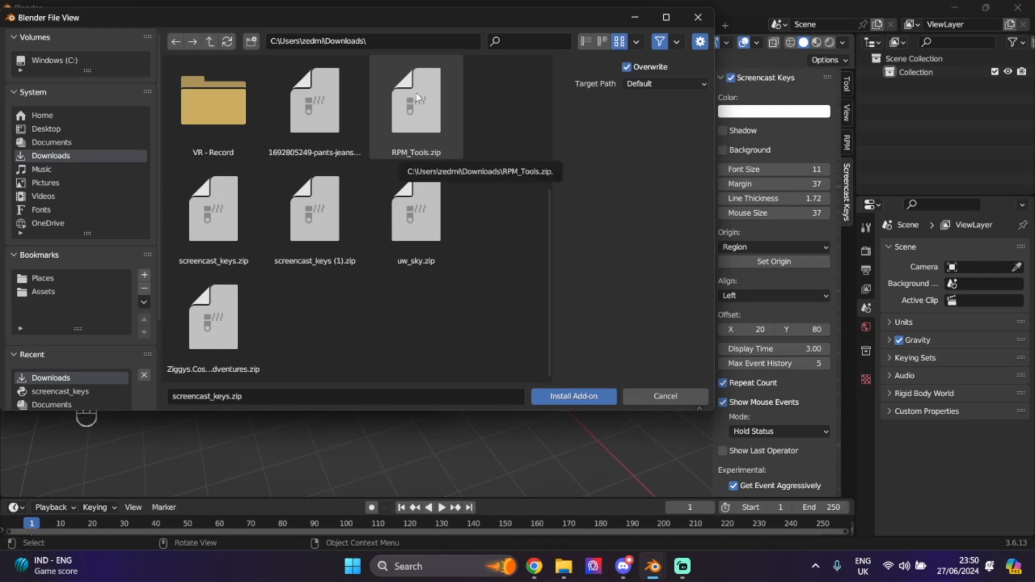
{"action": "double_click", "coordinate": [416, 97]}
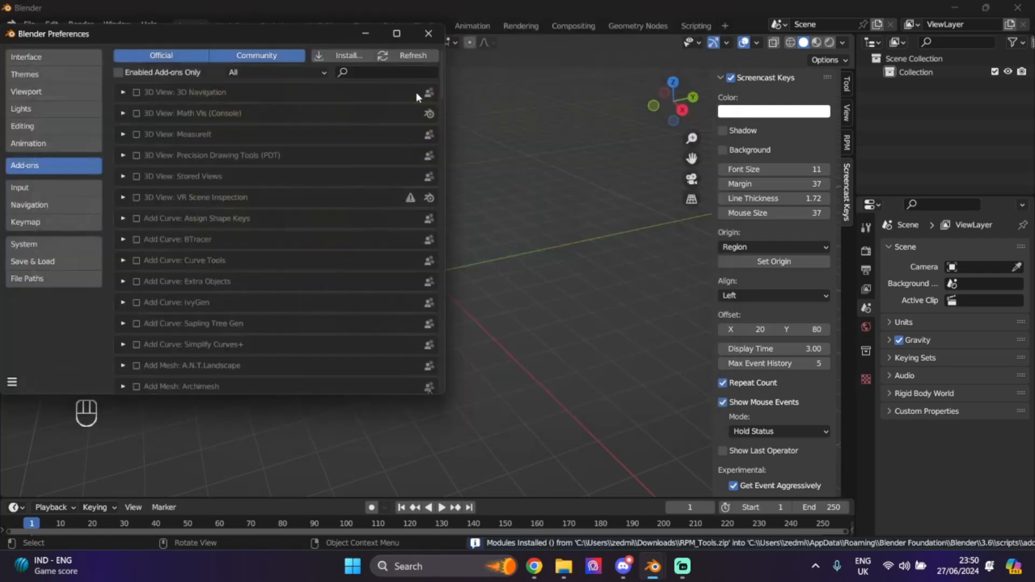
{"action": "left_click", "coordinate": [339, 56]}
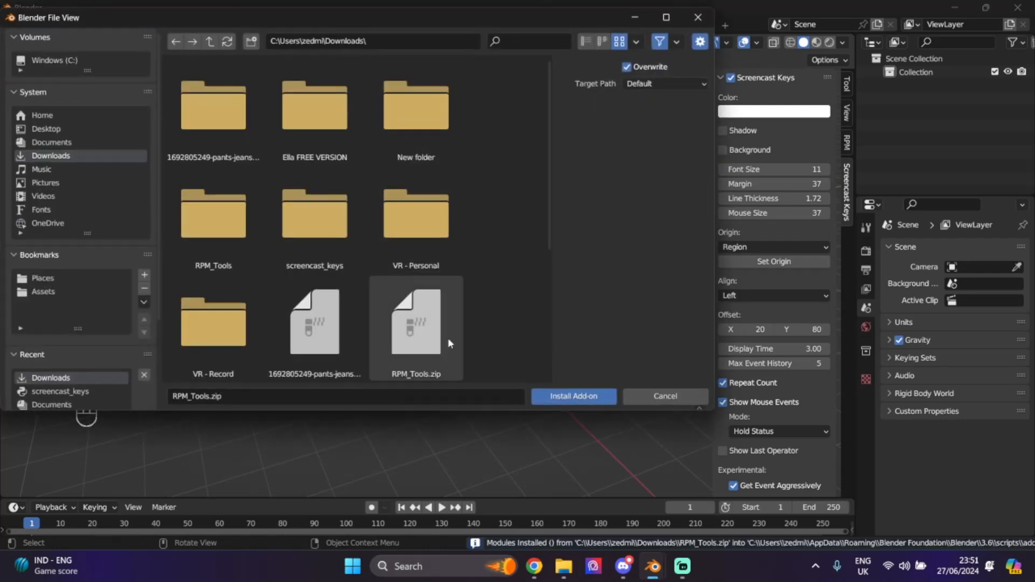
{"action": "double_click", "coordinate": [420, 268]}
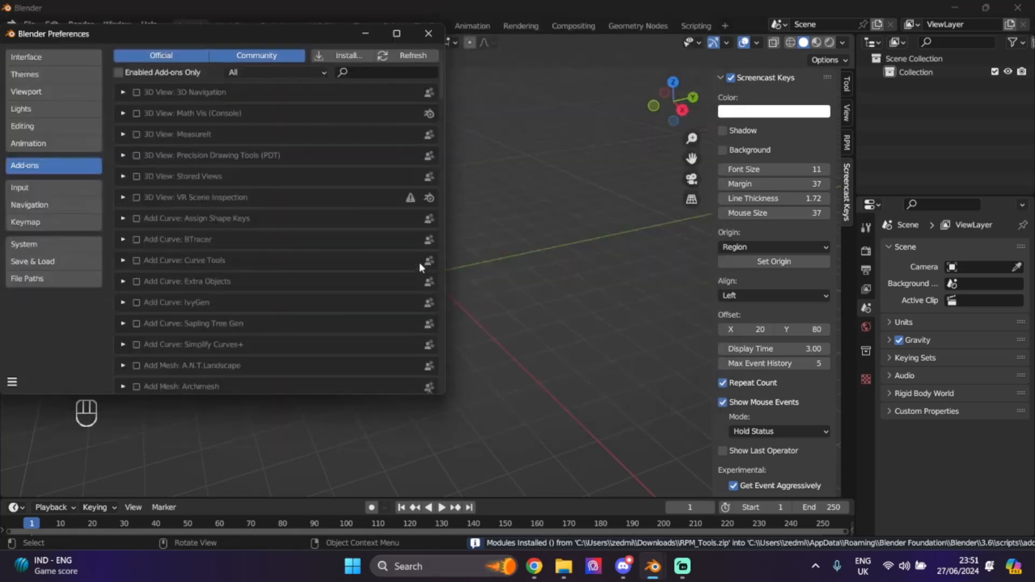
{"action": "left_click", "coordinate": [119, 72]}
{"action": "left_click", "coordinate": [119, 72]}
{"action": "left_click", "coordinate": [428, 33]}
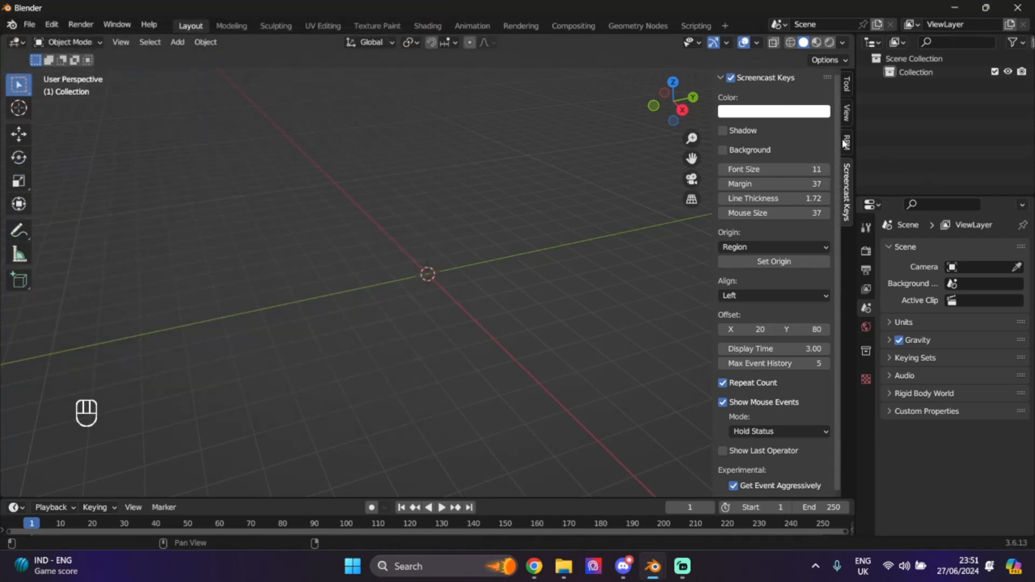
- Back in Discord, close the pinned messages and open the share-something-useful forum
{"action": "left_click", "coordinate": [624, 566]}
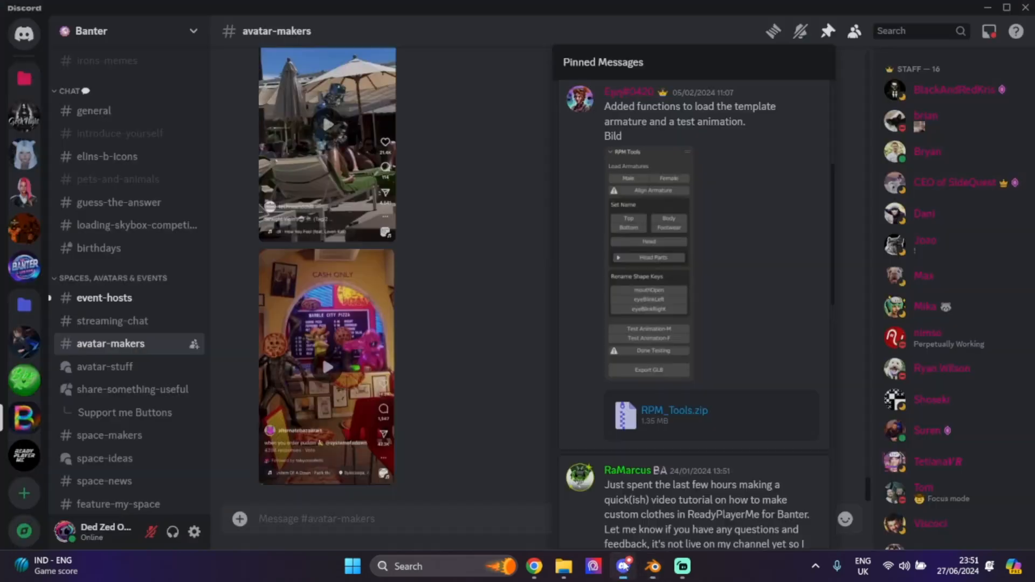
{"action": "scroll", "coordinate": [705, 242], "scroll_direction": "down", "scroll_amount": 5}
{"action": "scroll", "coordinate": [710, 259], "scroll_direction": "up", "scroll_amount": 10}
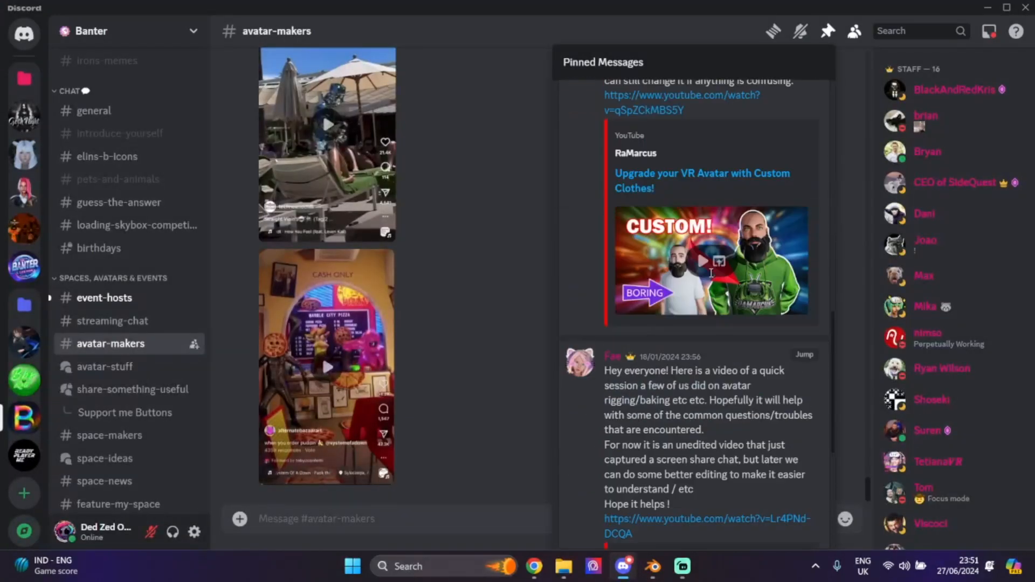
{"action": "left_click", "coordinate": [471, 81]}
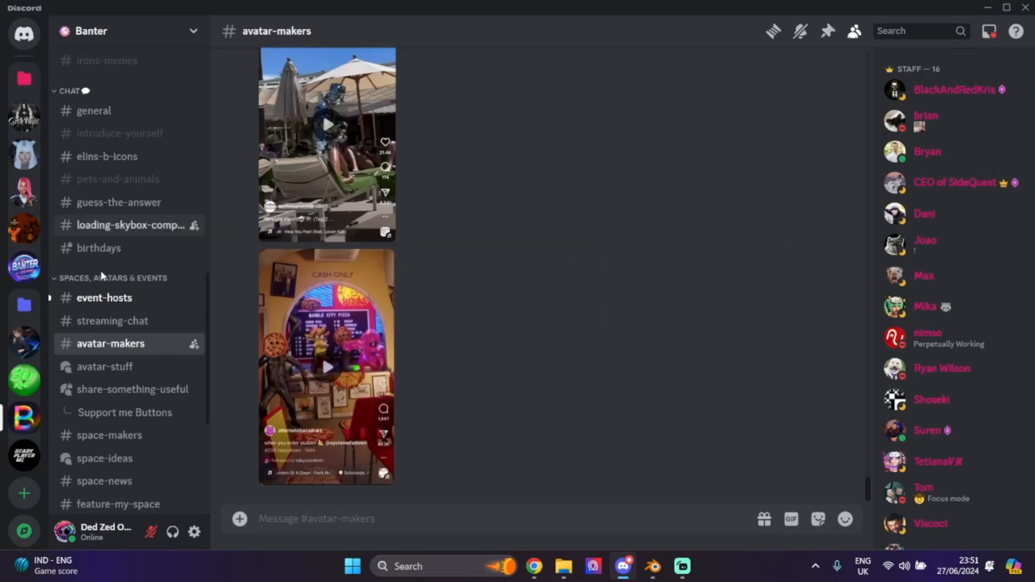
{"action": "scroll", "coordinate": [136, 382], "scroll_direction": "down", "scroll_amount": 2}
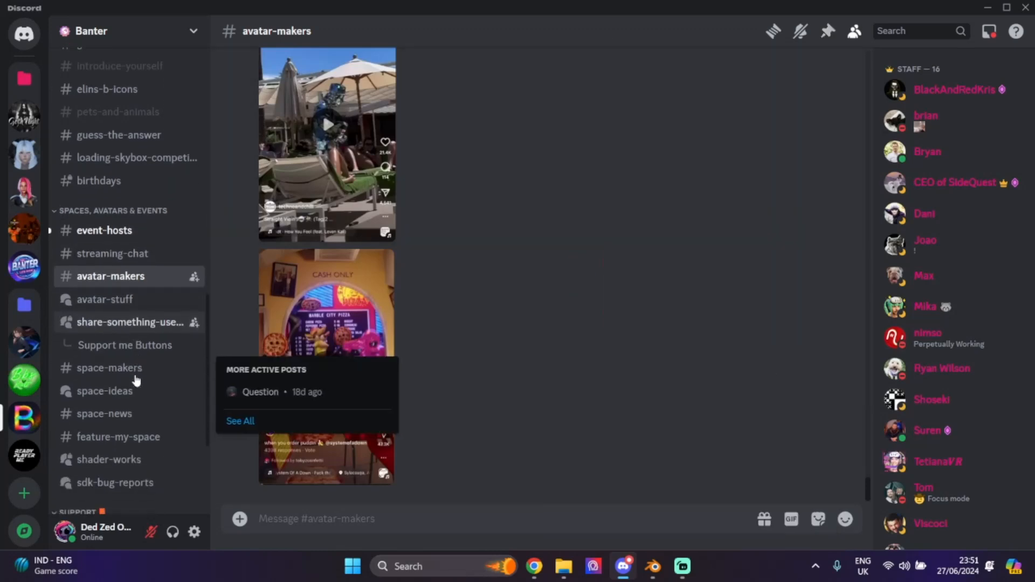
{"action": "left_click", "coordinate": [139, 324]}
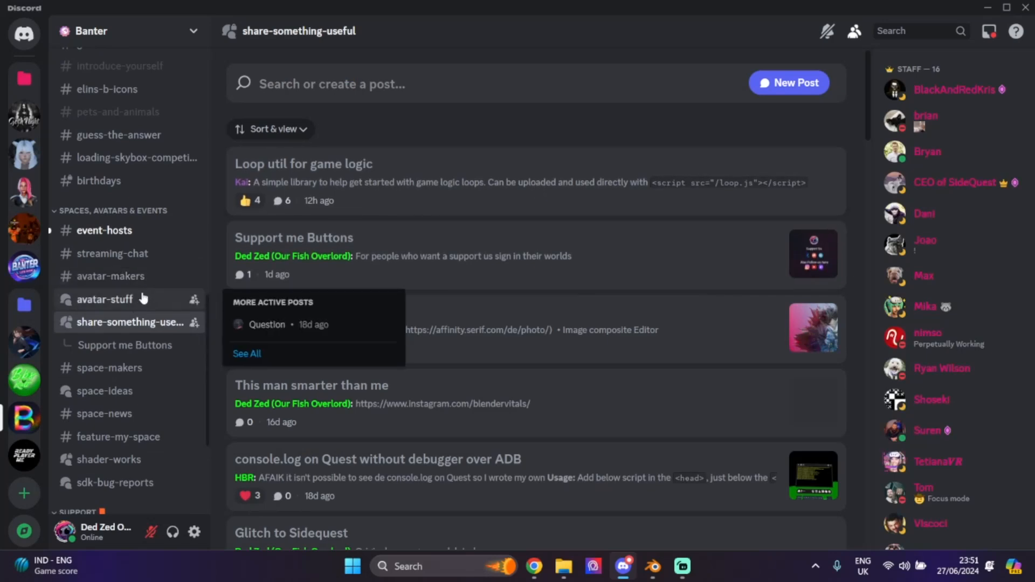
- Scroll the forum and open the 'Unweighted vertexes? No problem!' post
{"action": "scroll", "coordinate": [539, 291], "scroll_direction": "down", "scroll_amount": 4}
{"action": "scroll", "coordinate": [540, 292], "scroll_direction": "down", "scroll_amount": 13}
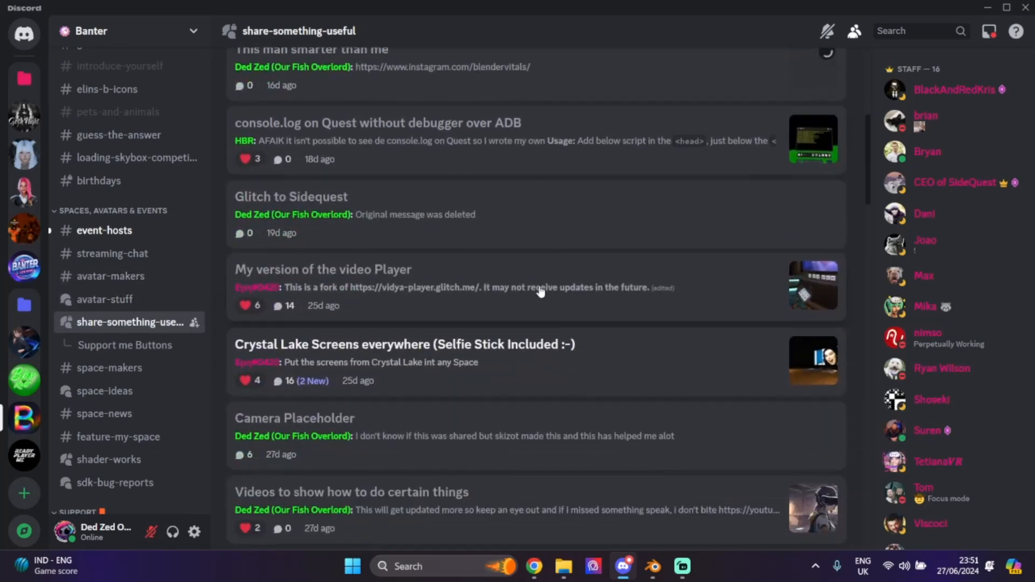
{"action": "scroll", "coordinate": [541, 292], "scroll_direction": "down", "scroll_amount": 8}
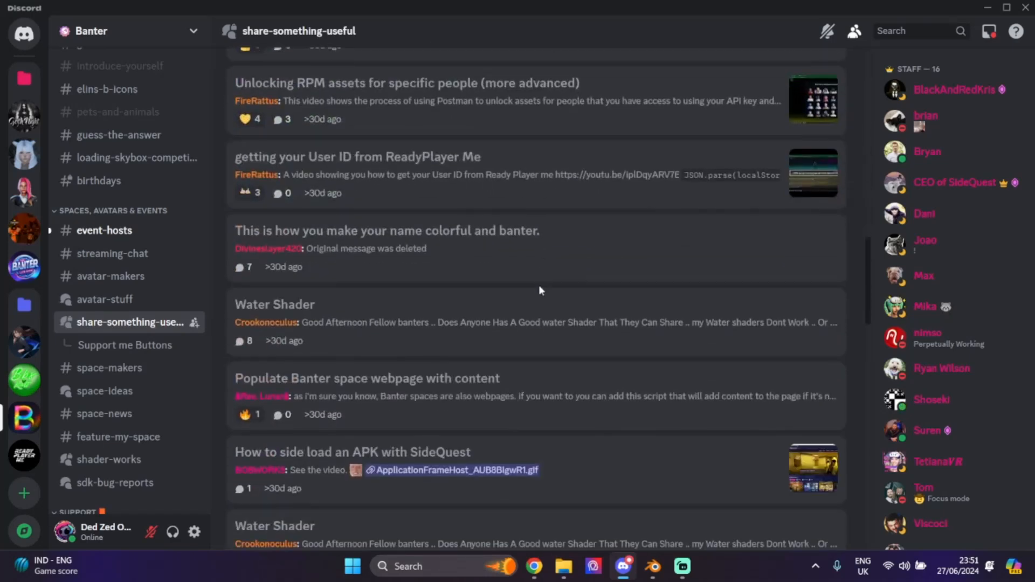
{"action": "scroll", "coordinate": [541, 292], "scroll_direction": "down", "scroll_amount": 8}
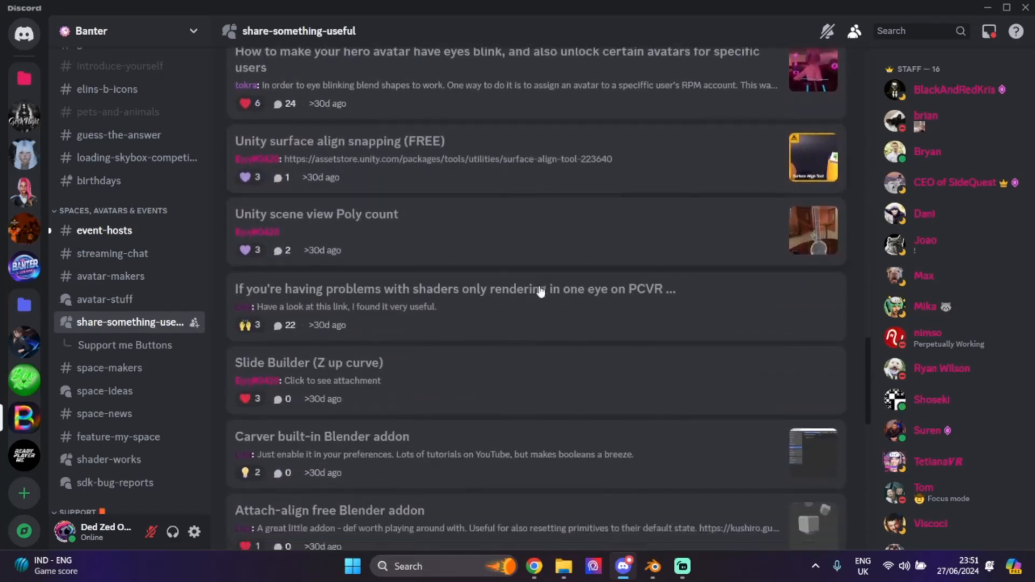
{"action": "scroll", "coordinate": [540, 292], "scroll_direction": "down", "scroll_amount": 10}
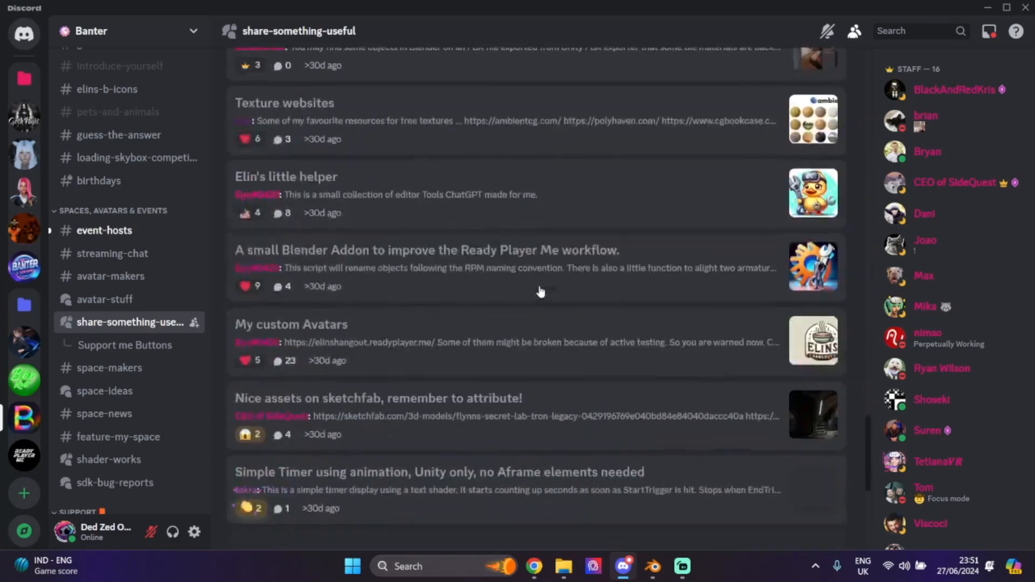
{"action": "scroll", "coordinate": [541, 291], "scroll_direction": "down", "scroll_amount": 6}
{"action": "scroll", "coordinate": [541, 291], "scroll_direction": "up", "scroll_amount": 15}
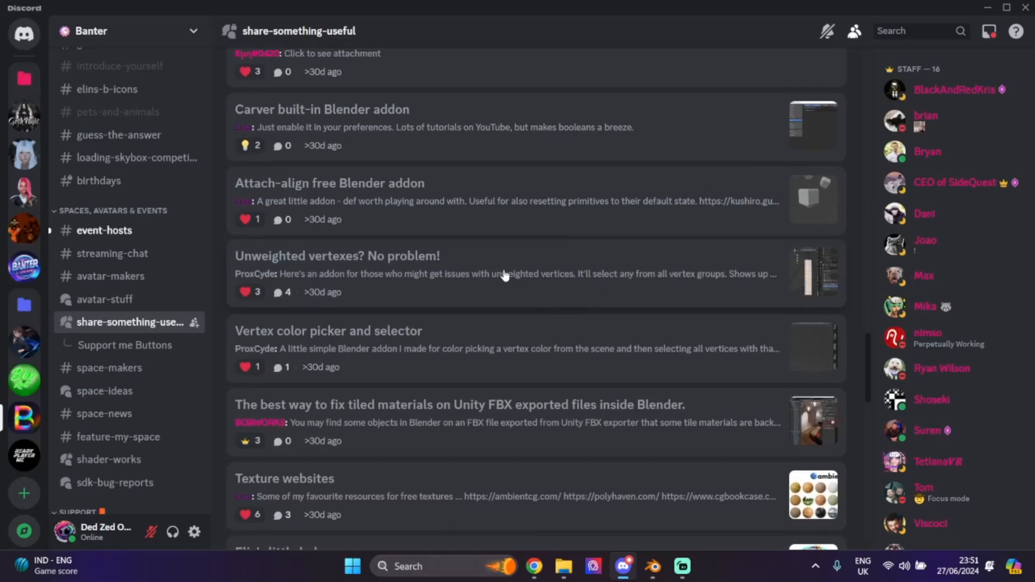
{"action": "left_click", "coordinate": [488, 258]}
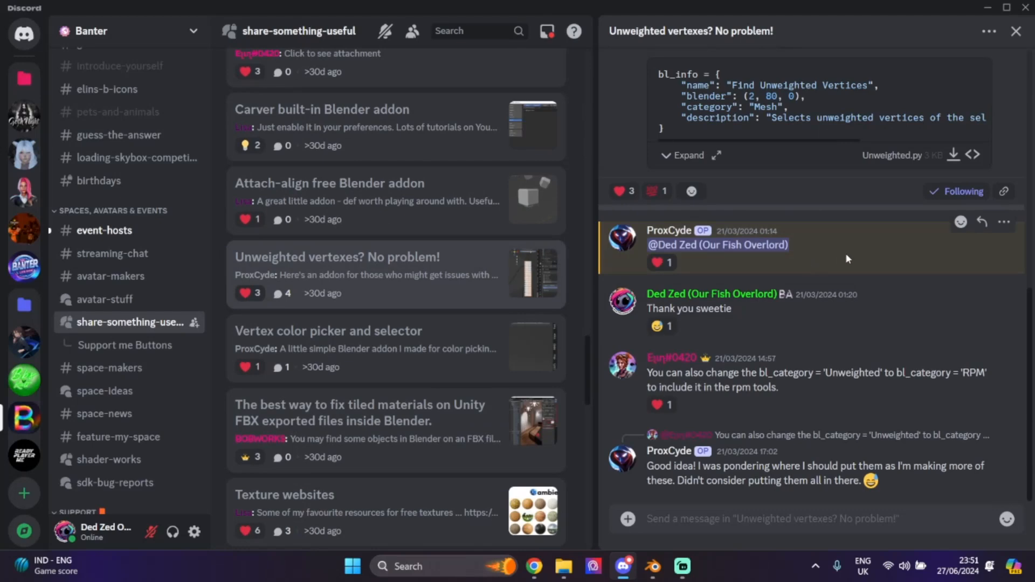
- Download the Unweighted.py attachment and save it to Downloads
{"action": "scroll", "coordinate": [695, 132], "scroll_direction": "up", "scroll_amount": 5}
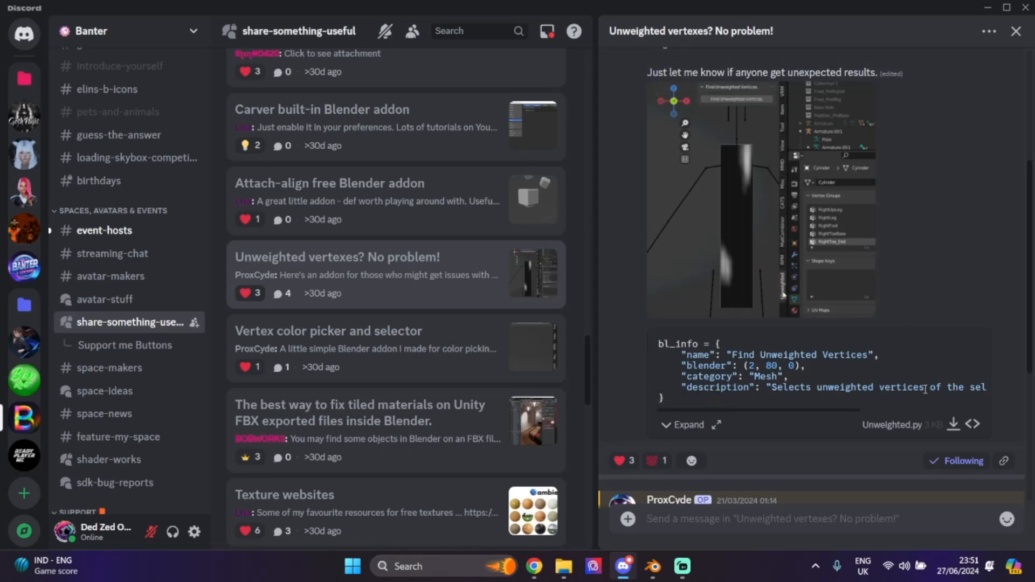
{"action": "left_click", "coordinate": [954, 424]}
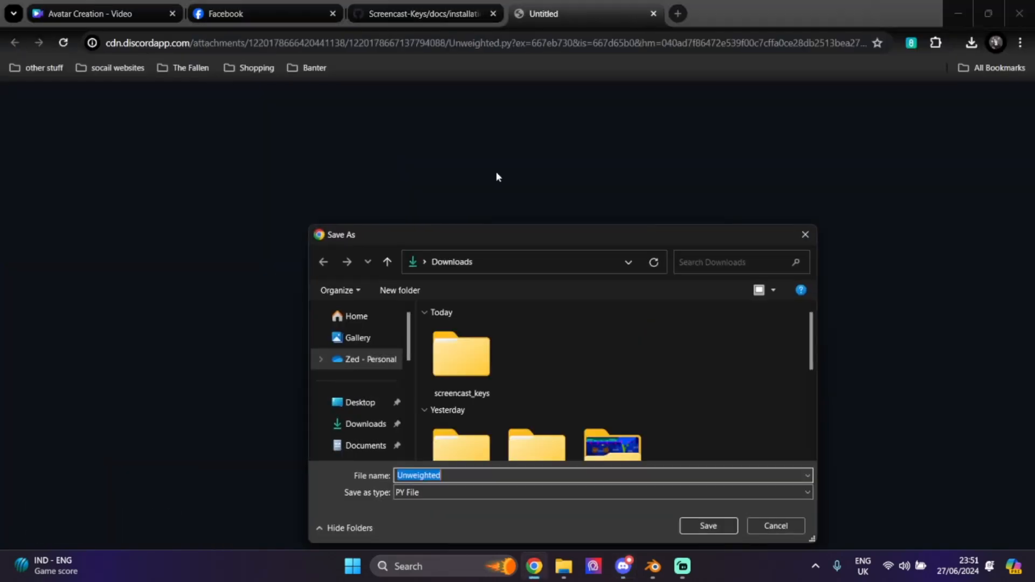
{"action": "left_click", "coordinate": [710, 526]}
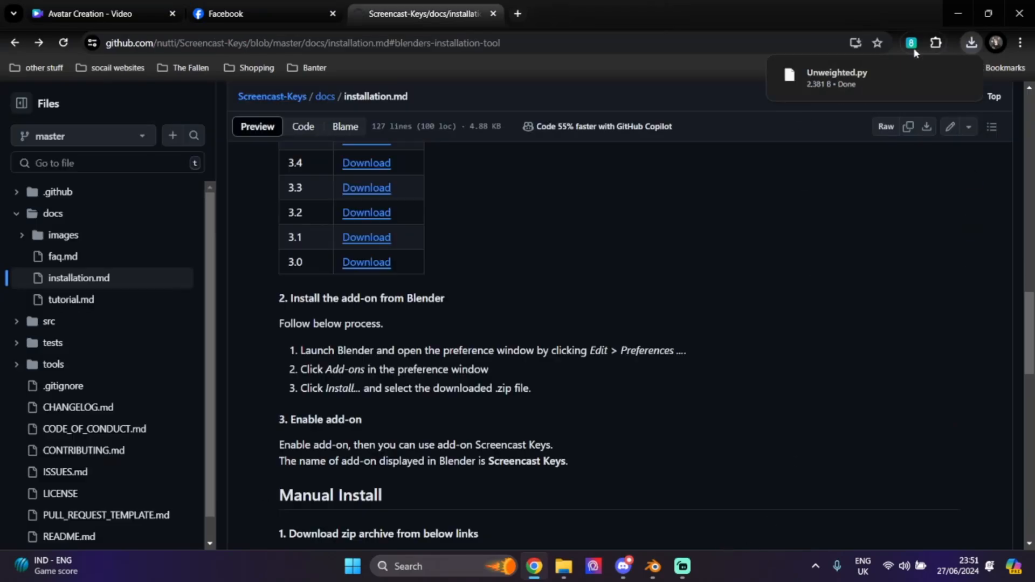
- Open Blender's Add-ons preferences and cancel the add-on file browser without installing
{"action": "left_click", "coordinate": [653, 566]}
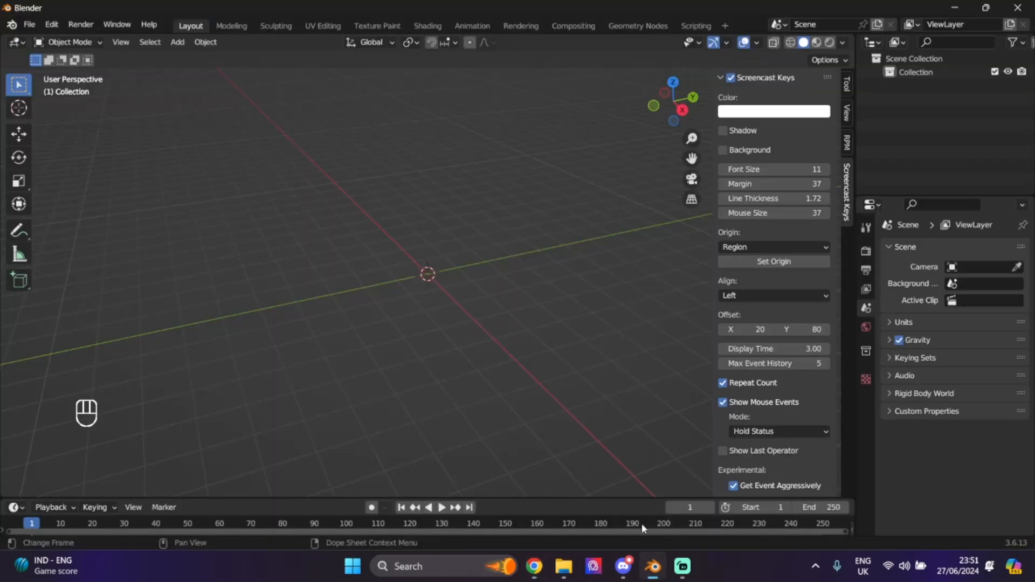
{"action": "left_click", "coordinate": [51, 24]}
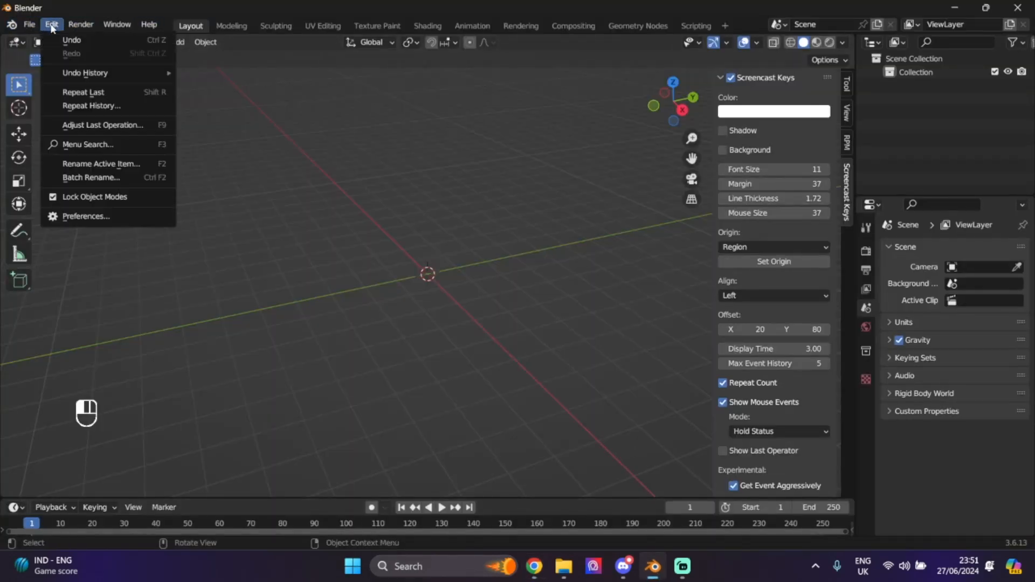
{"action": "left_click", "coordinate": [86, 216]}
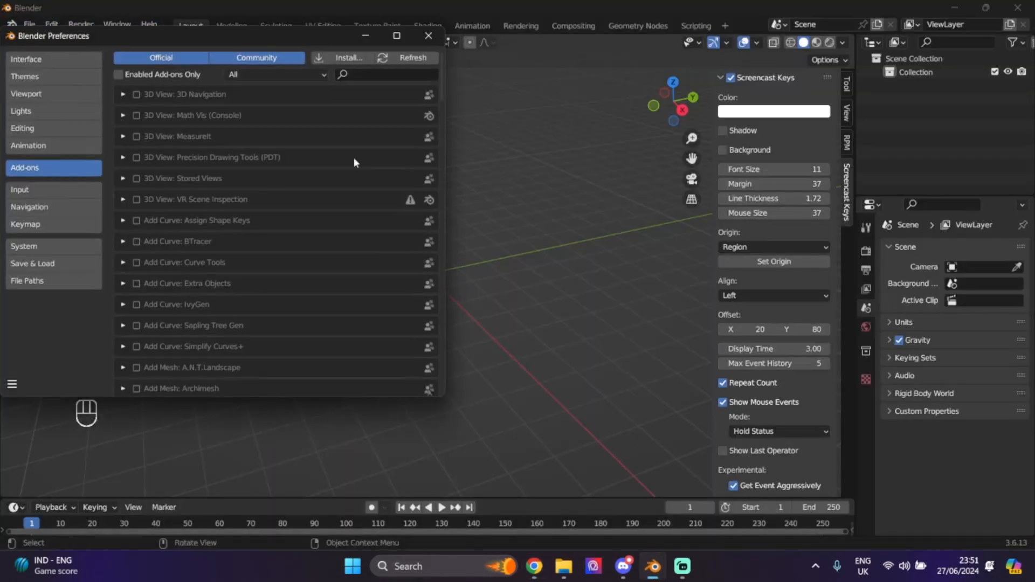
{"action": "left_click", "coordinate": [329, 50]}
{"action": "left_click", "coordinate": [408, 283]}
{"action": "scroll", "coordinate": [372, 273], "scroll_direction": "down", "scroll_amount": 5}
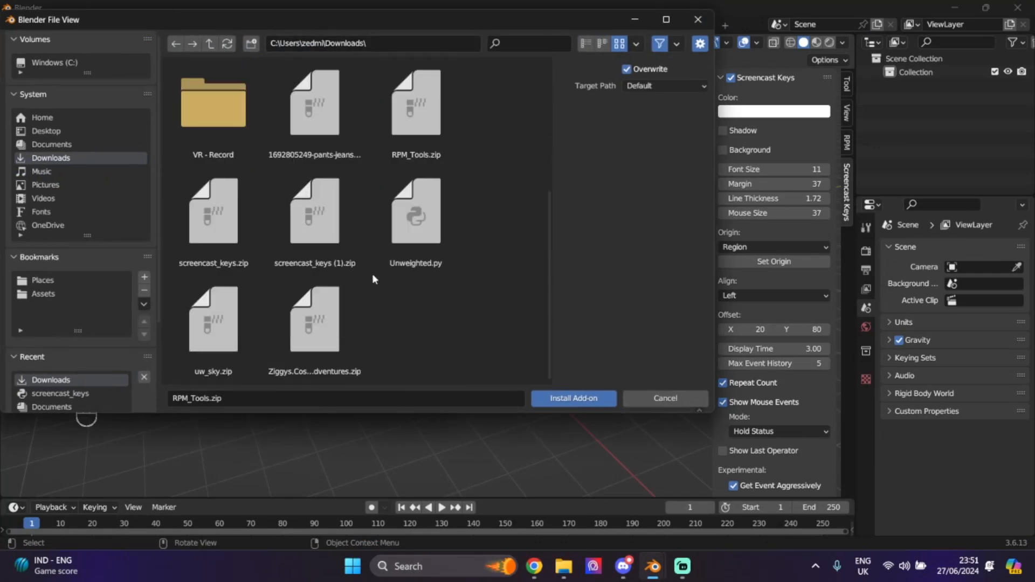
{"action": "scroll", "coordinate": [372, 274], "scroll_direction": "up", "scroll_amount": 5}
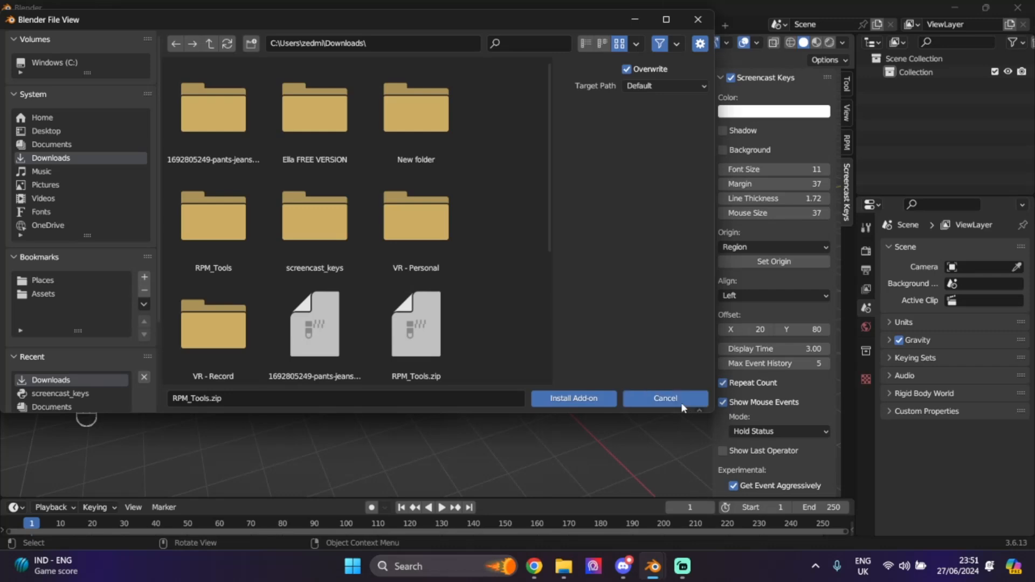
{"action": "left_click", "coordinate": [665, 398]}
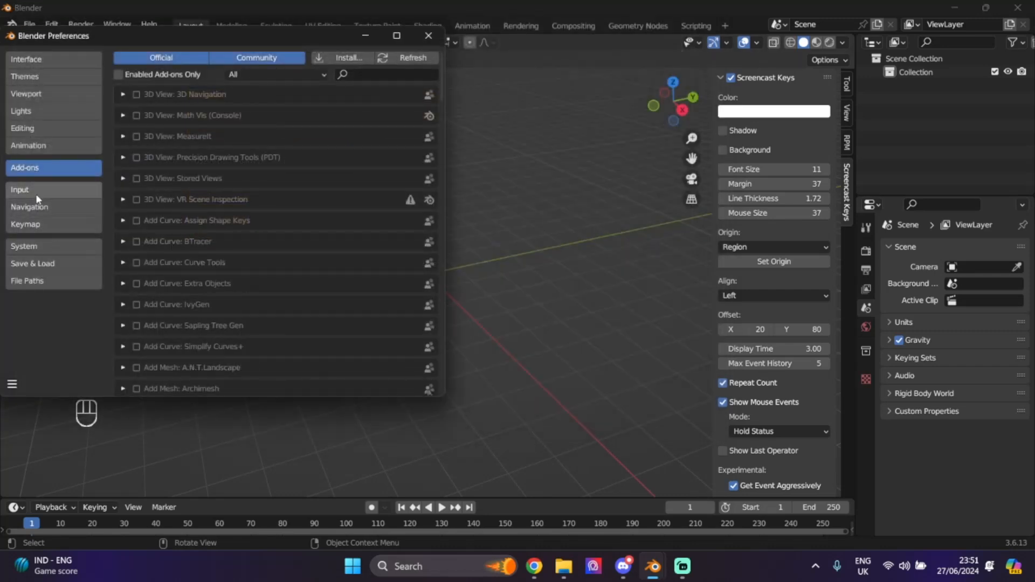
- Refresh the add-on list and install Unweighted.py as an add-on
{"action": "left_click", "coordinate": [396, 63]}
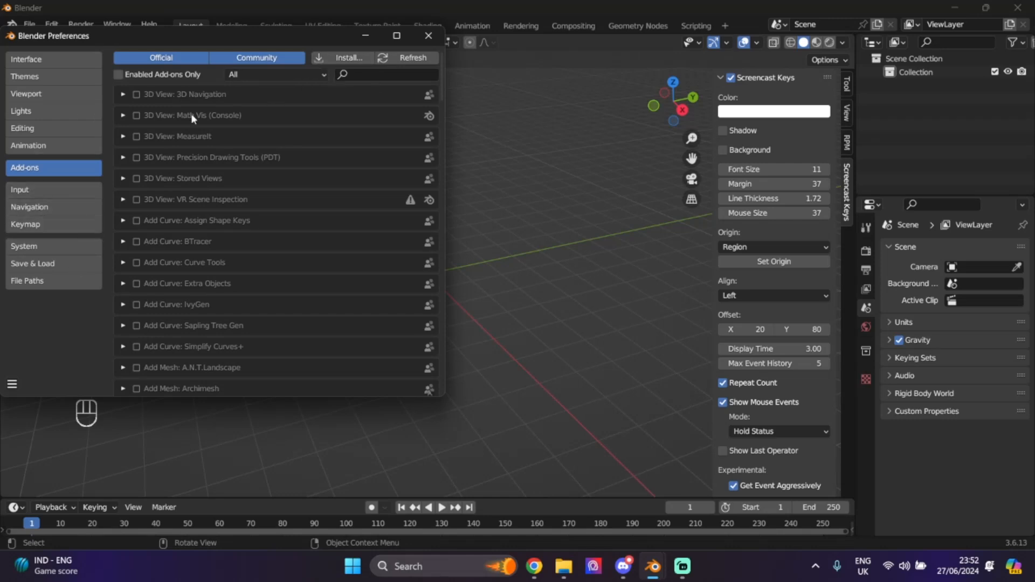
{"action": "scroll", "coordinate": [207, 126], "scroll_direction": "down", "scroll_amount": 8}
{"action": "scroll", "coordinate": [207, 126], "scroll_direction": "up", "scroll_amount": 7}
{"action": "scroll", "coordinate": [207, 126], "scroll_direction": "down", "scroll_amount": 8}
{"action": "scroll", "coordinate": [208, 127], "scroll_direction": "up", "scroll_amount": 9}
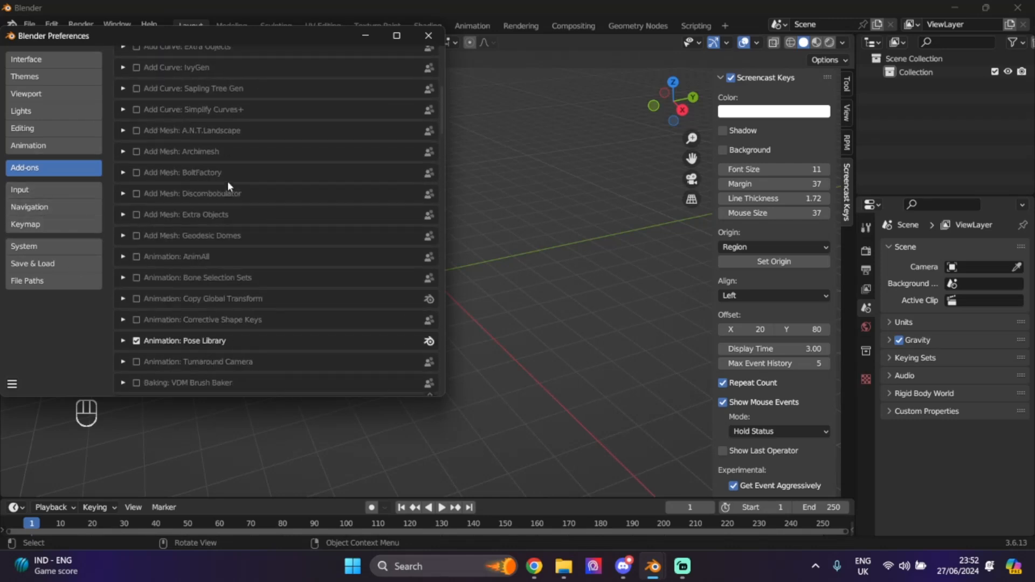
{"action": "left_click", "coordinate": [328, 56]}
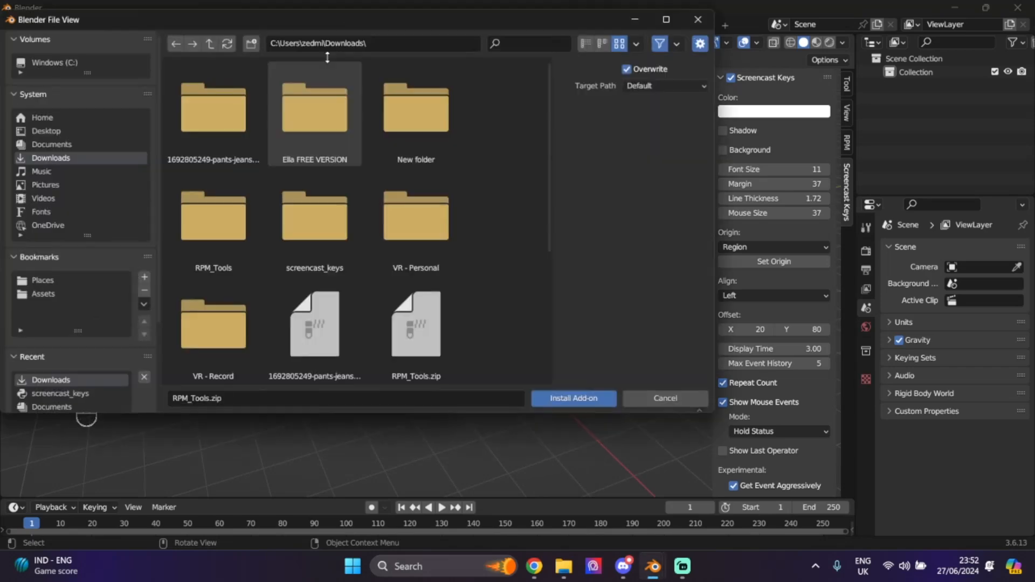
{"action": "scroll", "coordinate": [423, 291], "scroll_direction": "down", "scroll_amount": 5}
{"action": "double_click", "coordinate": [423, 293]}
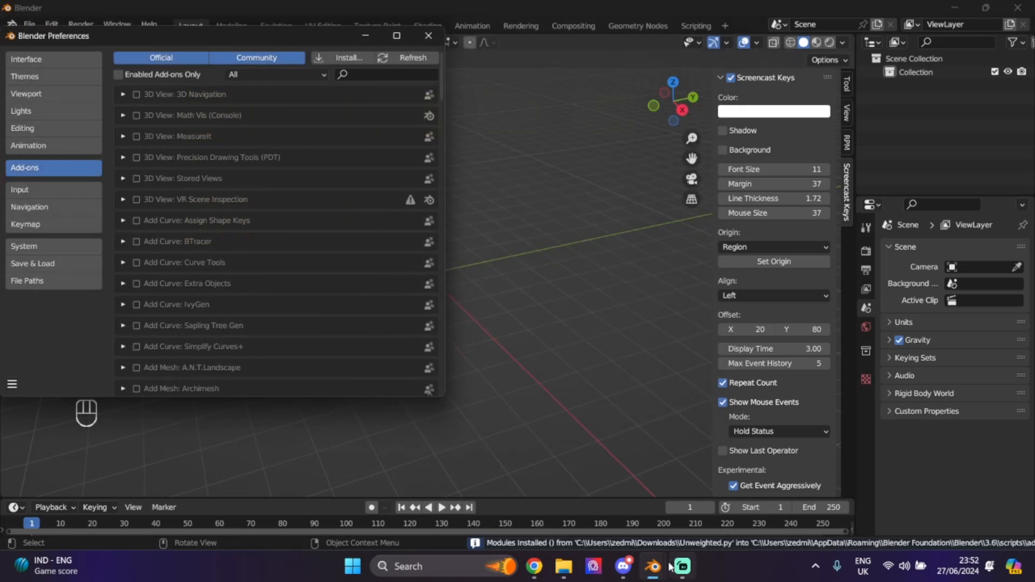
- Search the add-ons for 'un' and 'rpm' to confirm both are enabled, then close Preferences
{"action": "left_click", "coordinate": [370, 75]}
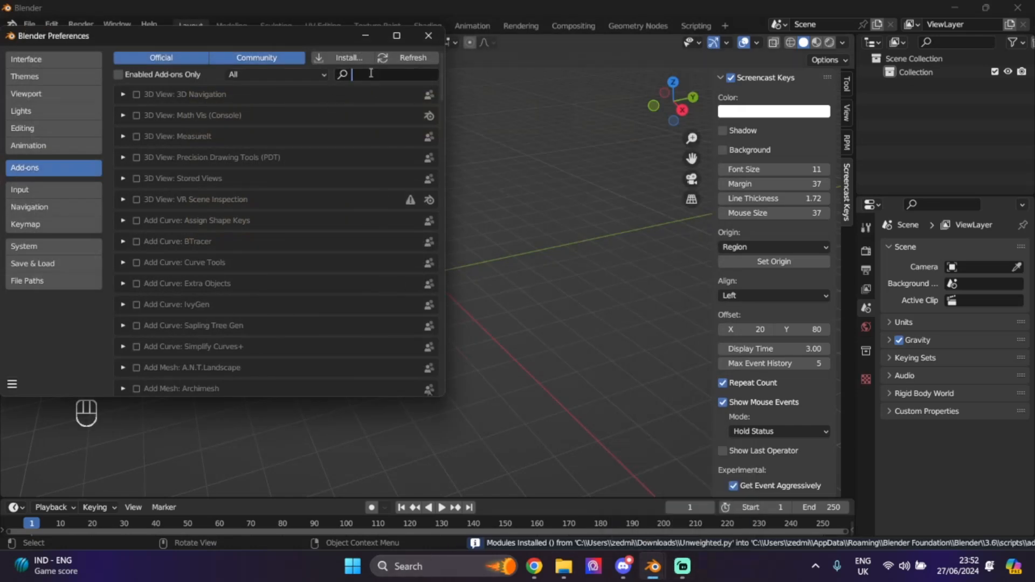
{"action": "type", "text": "un"}
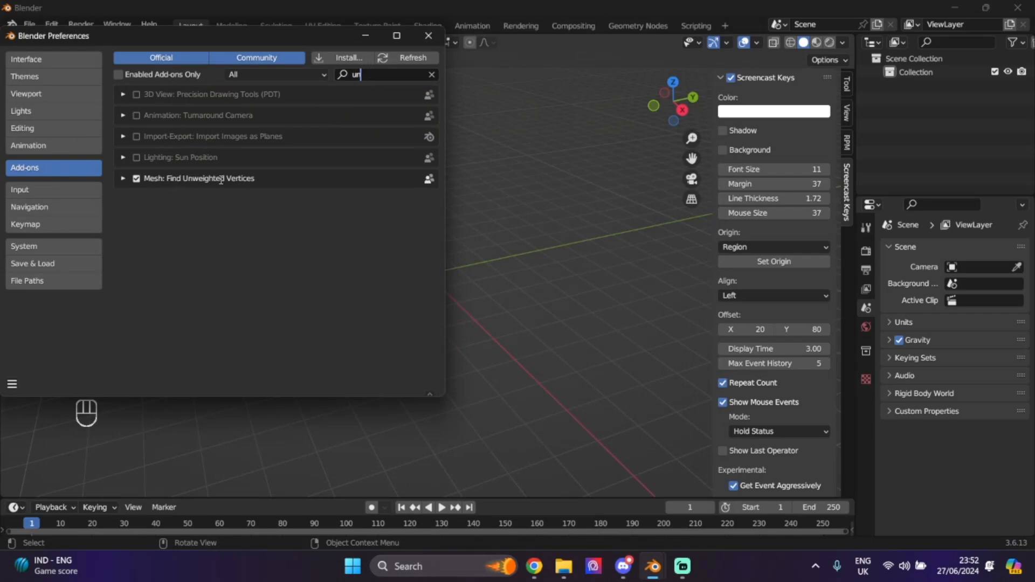
{"action": "left_click_drag", "start_coordinate": [371, 75], "coordinate": [309, 62]}
{"action": "type", "text": "rpm"}
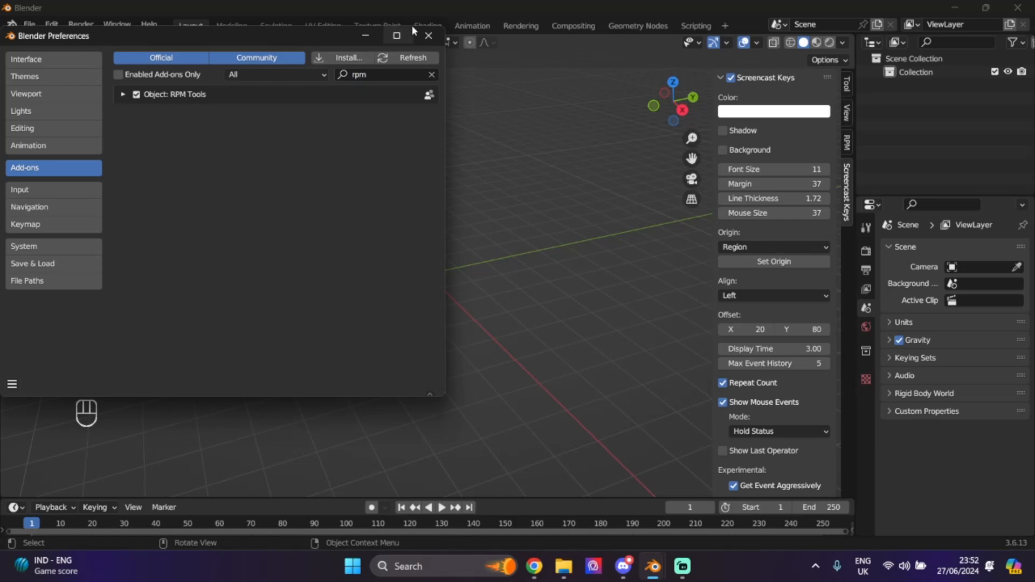
{"action": "left_click", "coordinate": [430, 37]}
- Reopen Add-ons preferences and search 'un' again to recheck Find Unweighted Vertices
{"action": "left_click", "coordinate": [846, 84]}
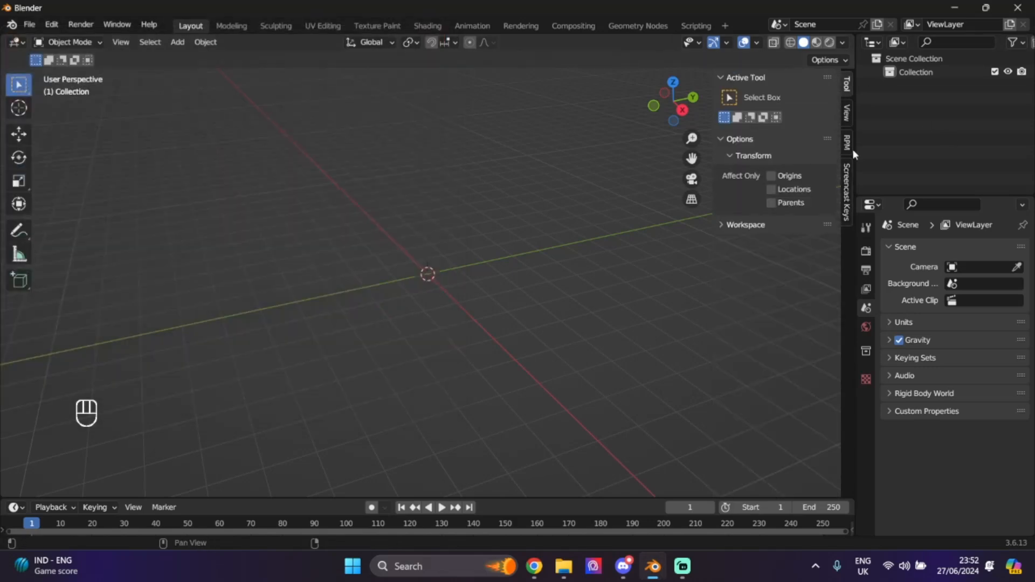
{"action": "left_click", "coordinate": [51, 24]}
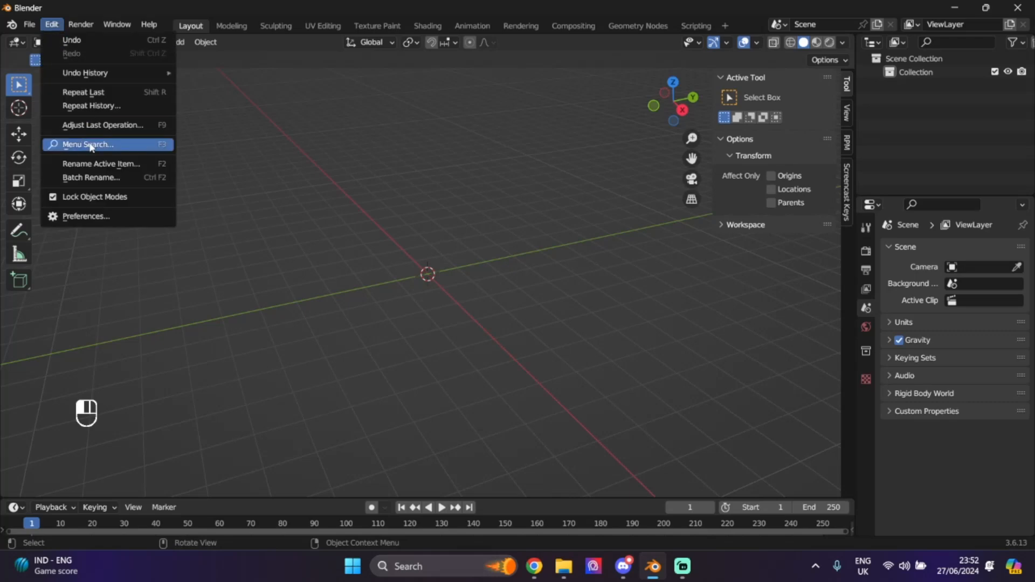
{"action": "left_click", "coordinate": [78, 217]}
{"action": "left_click", "coordinate": [379, 72]}
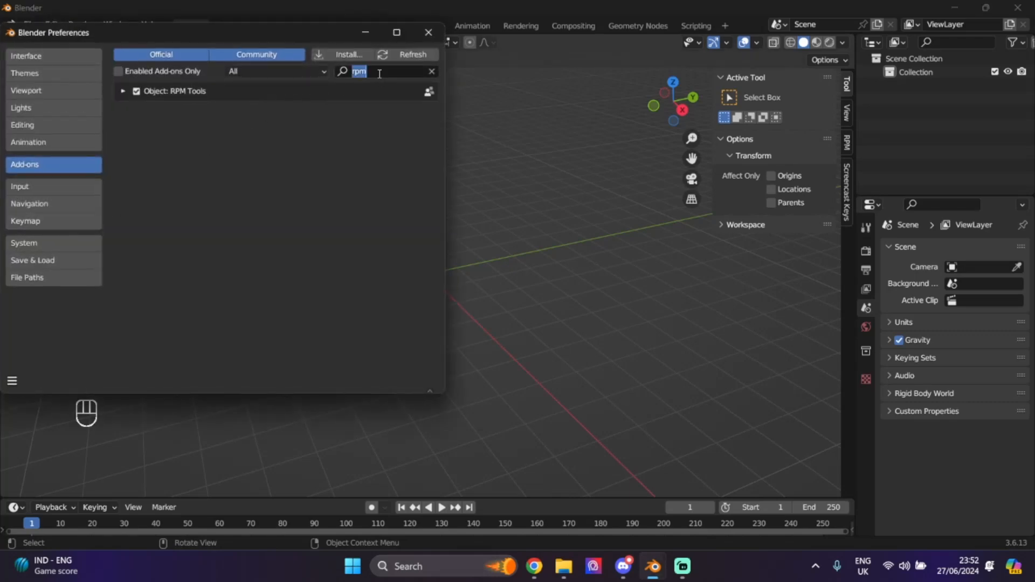
{"action": "type", "text": "un"}
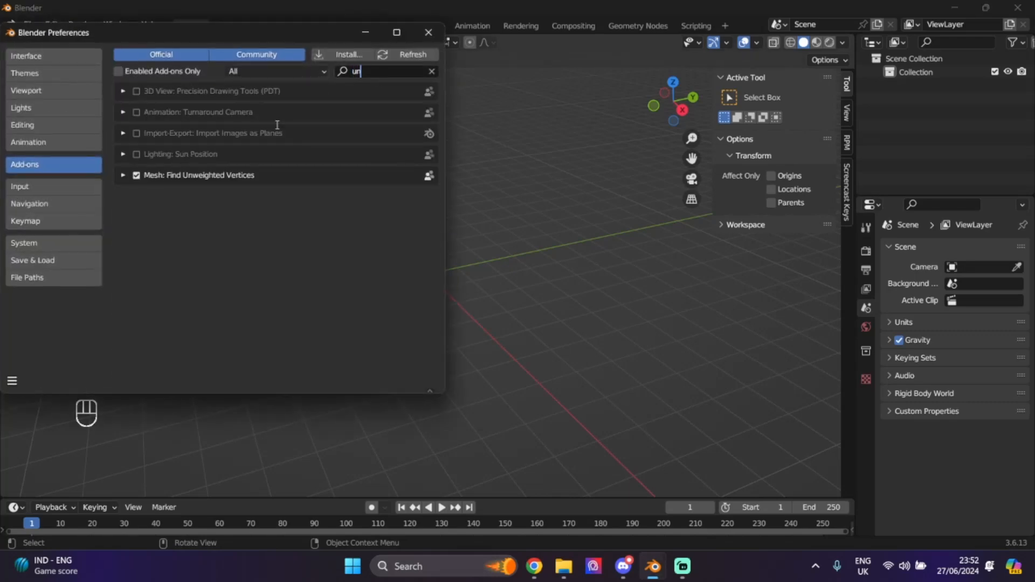
{"action": "left_click", "coordinate": [429, 32]}
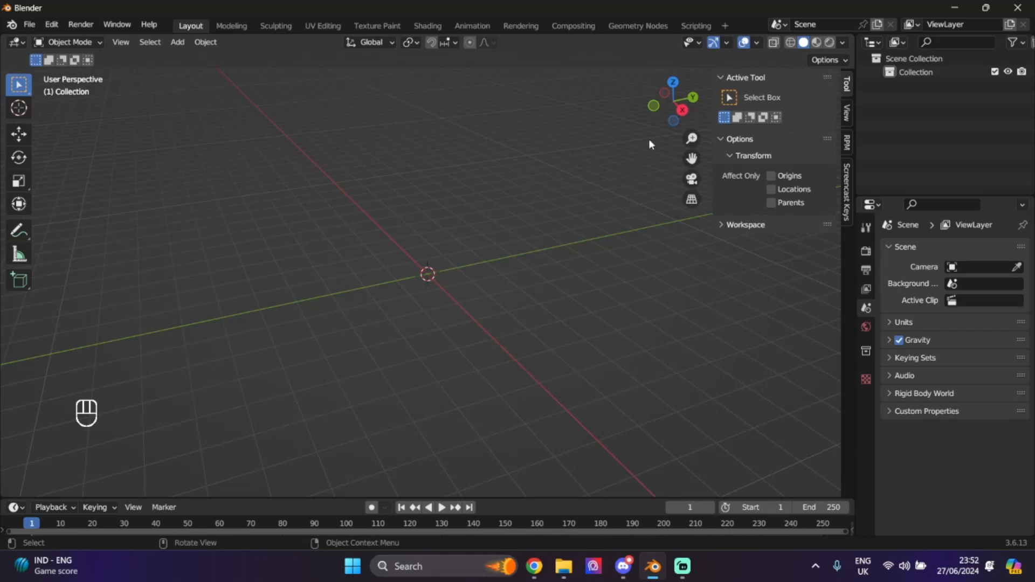
- Show the RPM Tools sidebar panel and load the Male template armature
{"action": "mouse_move", "coordinate": [671, 108]}
{"action": "left_mouse_down"}
{"action": "mouse_move", "coordinate": [550, 110]}
{"action": "mouse_move", "coordinate": [730, 110]}
{"action": "mouse_move", "coordinate": [672, 111]}
{"action": "left_mouse_up"}
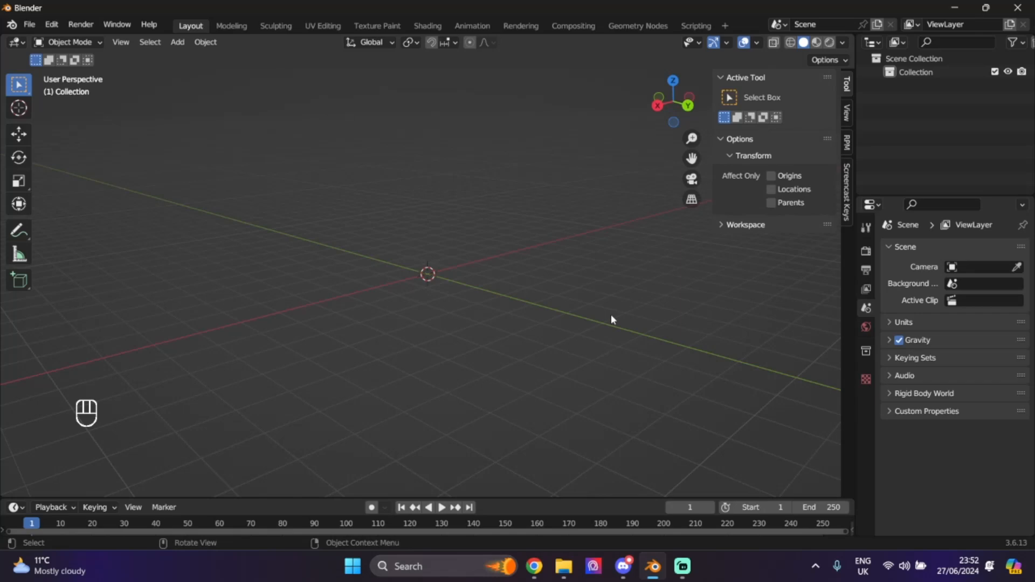
{"action": "left_click", "coordinate": [847, 144]}
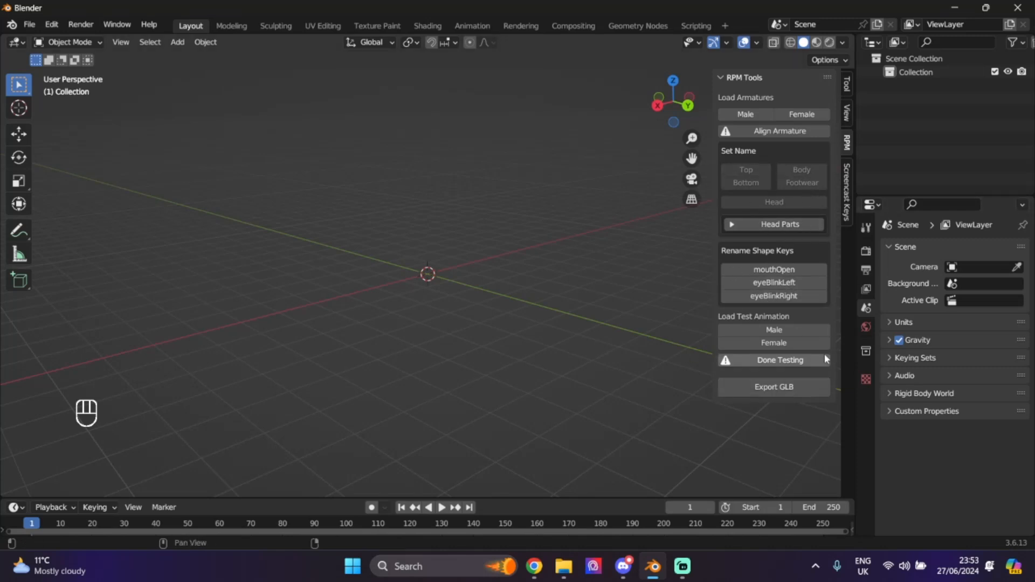
{"action": "left_click_drag", "start_coordinate": [692, 158], "coordinate": [692, 208]}
{"action": "scroll", "coordinate": [580, 229], "scroll_direction": "down", "scroll_amount": 2}
{"action": "scroll", "coordinate": [580, 228], "scroll_direction": "down", "scroll_amount": 1}
{"action": "scroll", "coordinate": [580, 229], "scroll_direction": "up", "scroll_amount": 2}
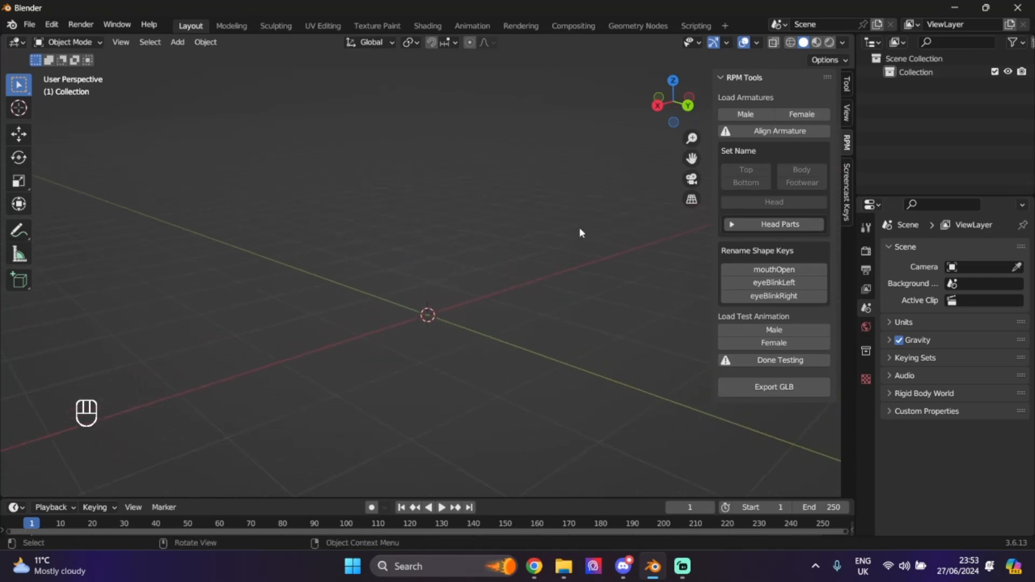
{"action": "left_click", "coordinate": [752, 115]}
- Orbit, zoom and pan around the male armature to inspect the rig
{"action": "left_click_drag", "start_coordinate": [664, 104], "coordinate": [659, 226]}
{"action": "scroll", "coordinate": [678, 164], "scroll_direction": "up", "scroll_amount": 3}
{"action": "scroll", "coordinate": [642, 194], "scroll_direction": "up", "scroll_amount": 1}
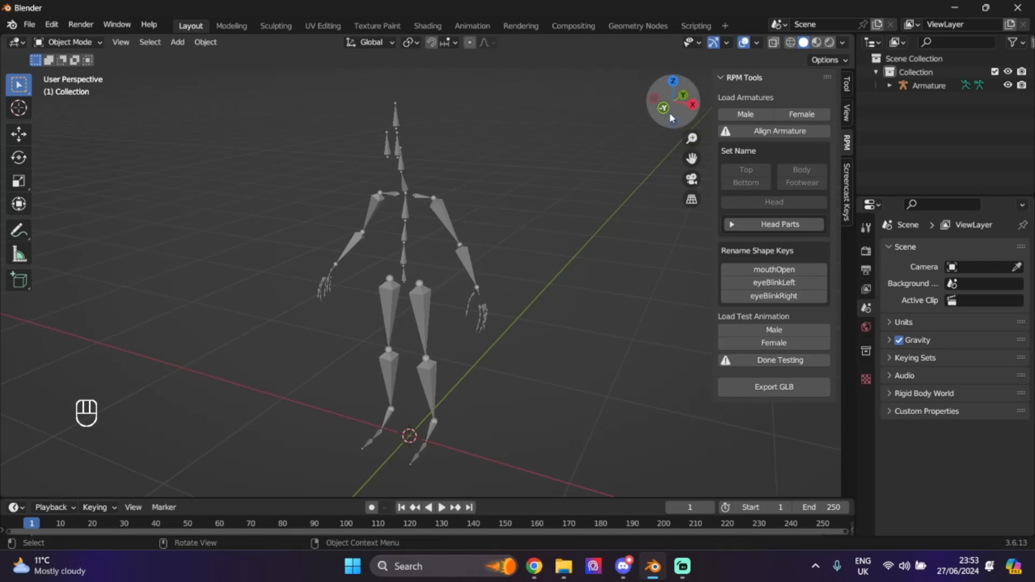
{"action": "left_click_drag", "start_coordinate": [669, 107], "coordinate": [651, 107]}
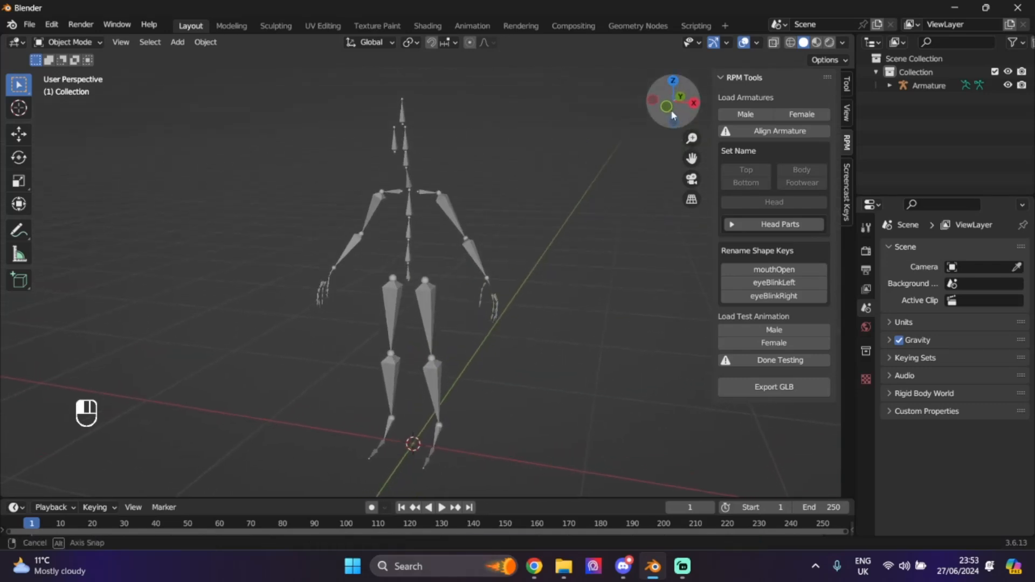
{"action": "left_click_drag", "start_coordinate": [692, 159], "coordinate": [701, 156]}
{"action": "scroll", "coordinate": [555, 217], "scroll_direction": "down", "scroll_amount": 1}
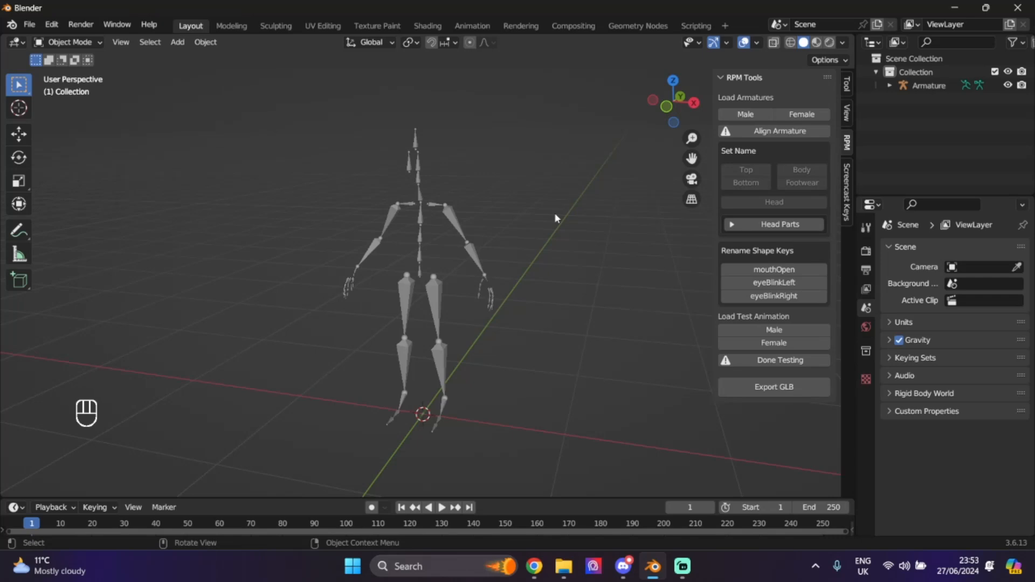
{"action": "left_click", "coordinate": [177, 42]}
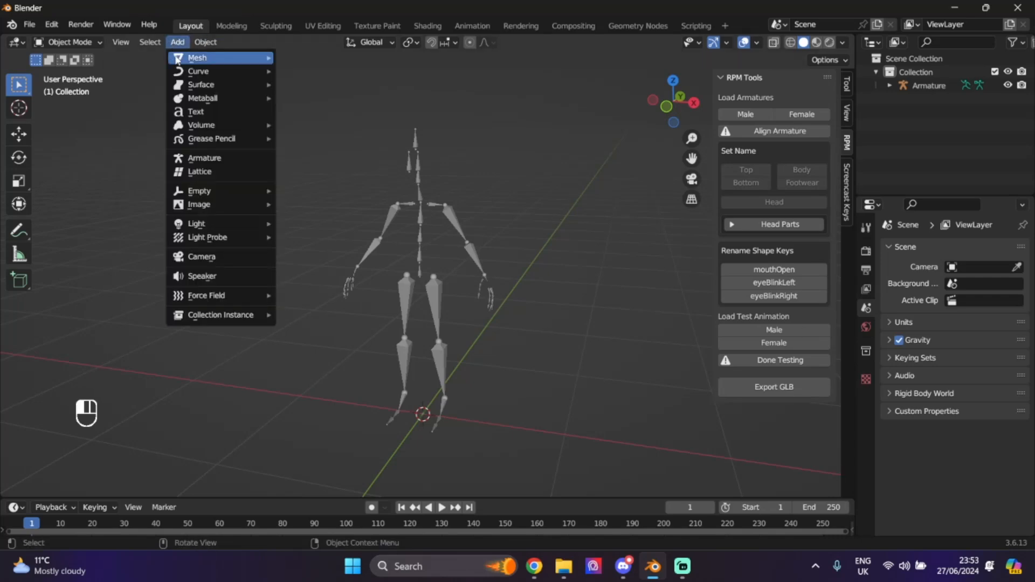
- Add a cylinder mesh, shrink it, and raise it to the armature's chest height
{"action": "mouse_move", "coordinate": [210, 57]}
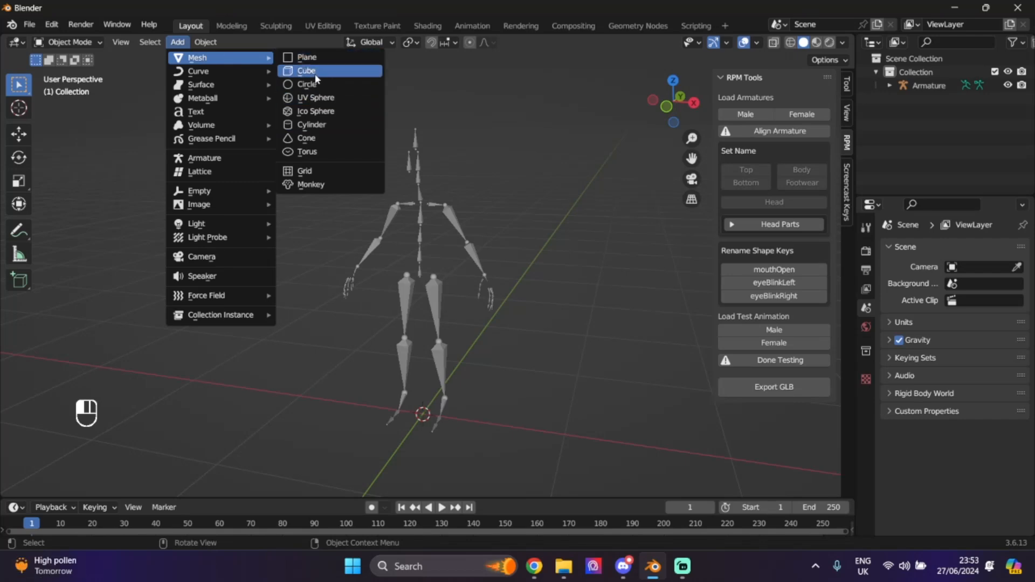
{"action": "left_click", "coordinate": [336, 125]}
{"action": "scroll", "coordinate": [442, 143], "scroll_direction": "down", "scroll_amount": 3}
{"action": "scroll", "coordinate": [379, 191], "scroll_direction": "up", "scroll_amount": 3}
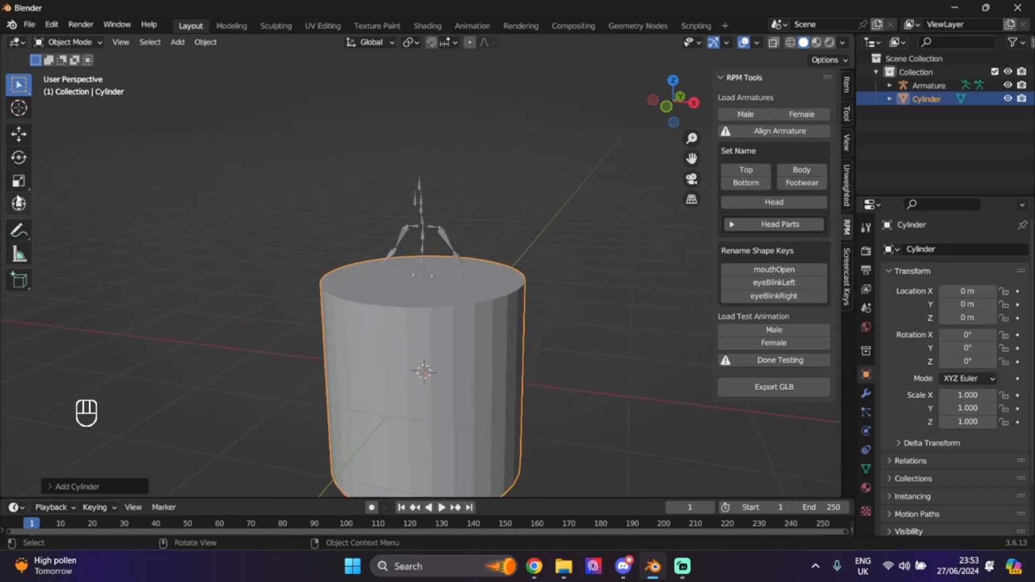
{"action": "left_click", "coordinate": [19, 182]}
{"action": "left_click_drag", "start_coordinate": [459, 324], "coordinate": [443, 356]}
{"action": "left_click_drag", "start_coordinate": [661, 119], "coordinate": [625, 160]}
{"action": "scroll", "coordinate": [453, 328], "scroll_direction": "up", "scroll_amount": 3}
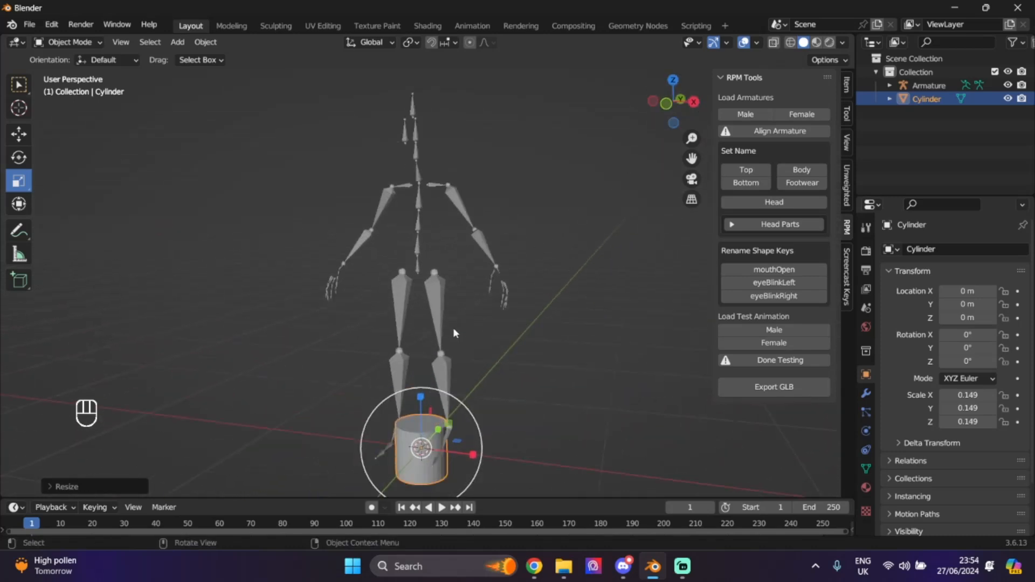
{"action": "left_click", "coordinate": [19, 136]}
{"action": "left_click_drag", "start_coordinate": [423, 411], "coordinate": [420, 192]}
{"action": "left_click", "coordinate": [19, 181]}
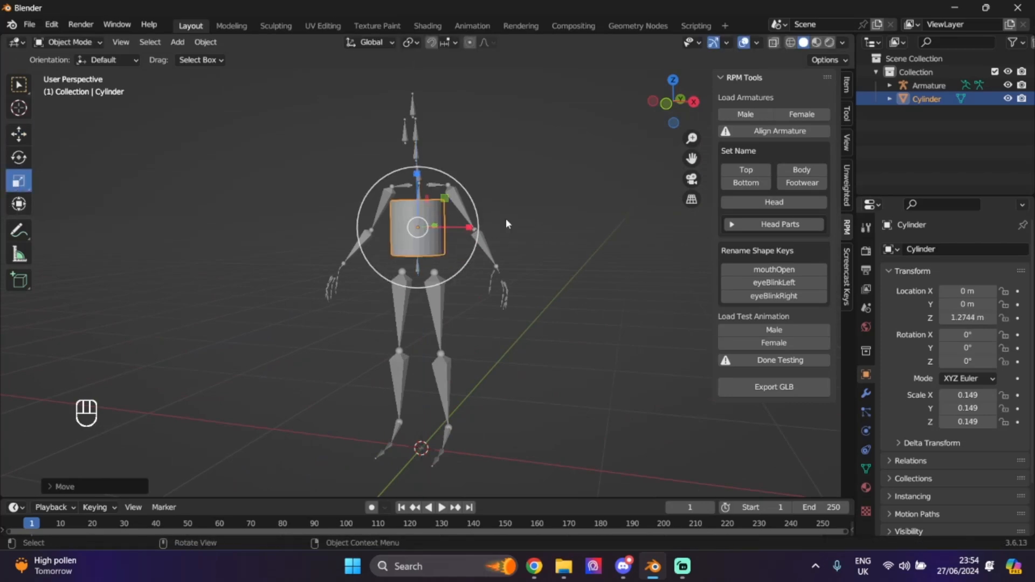
{"action": "left_click_drag", "start_coordinate": [696, 106], "coordinate": [679, 107]}
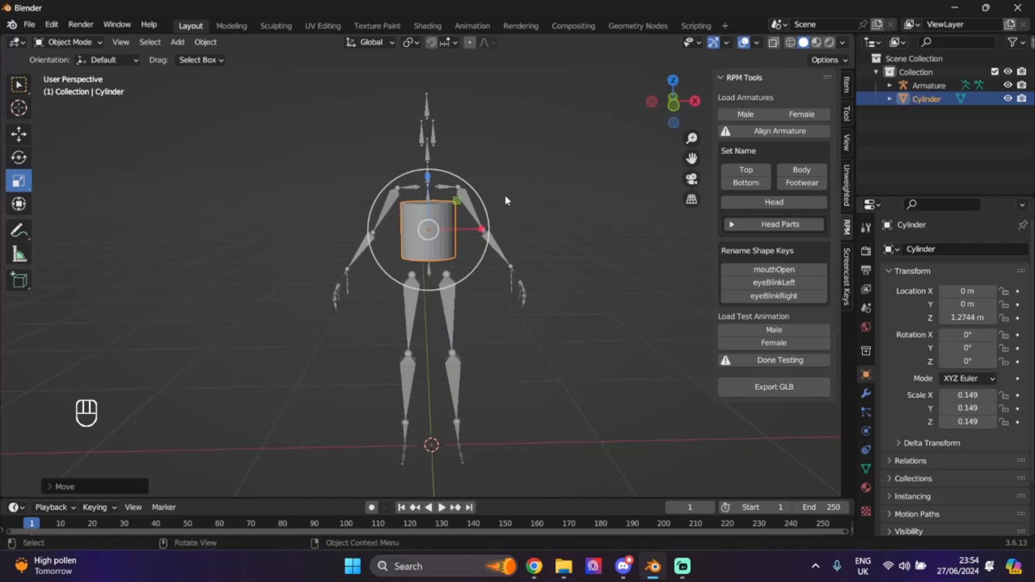
- Scale the cylinder uniformly to 0.106, then stretch it along Z to 0.209
{"action": "key", "text": "s"}
{"action": "left_click", "coordinate": [399, 253]}
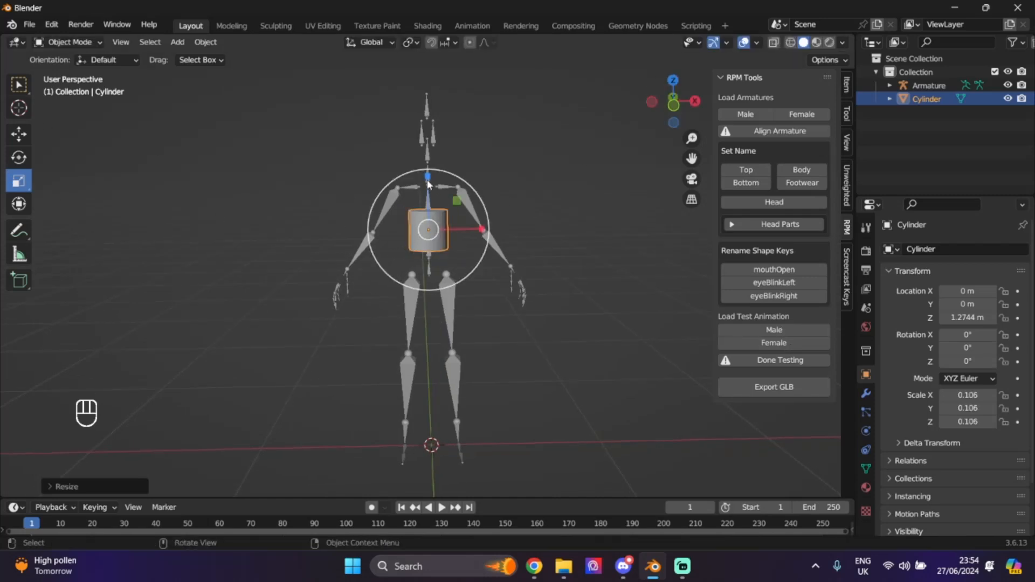
{"action": "key", "text": "s"}
{"action": "key", "text": "z"}
{"action": "left_click", "coordinate": [406, 168]}
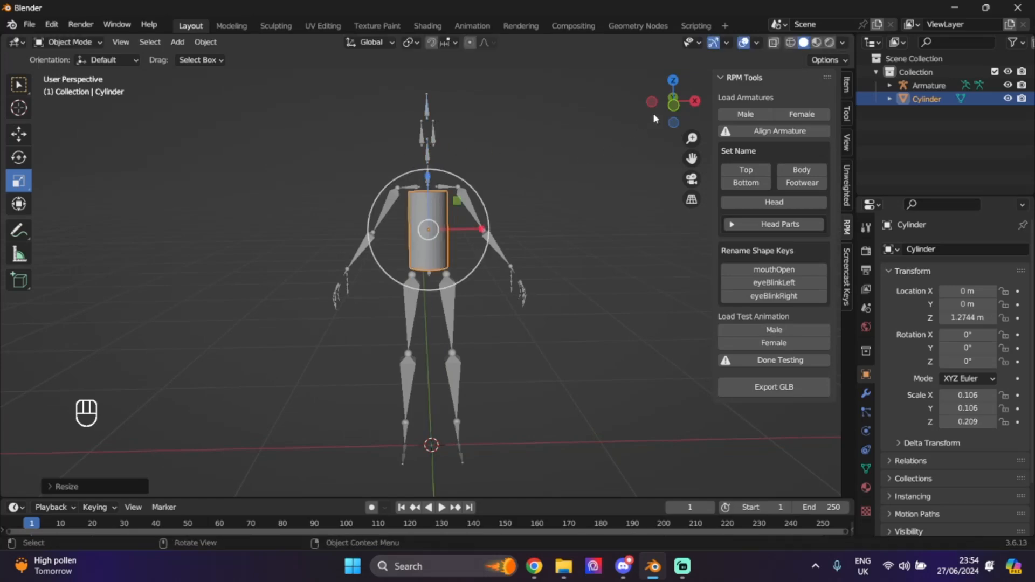
{"action": "left_click_drag", "start_coordinate": [656, 119], "coordinate": [796, 68]}
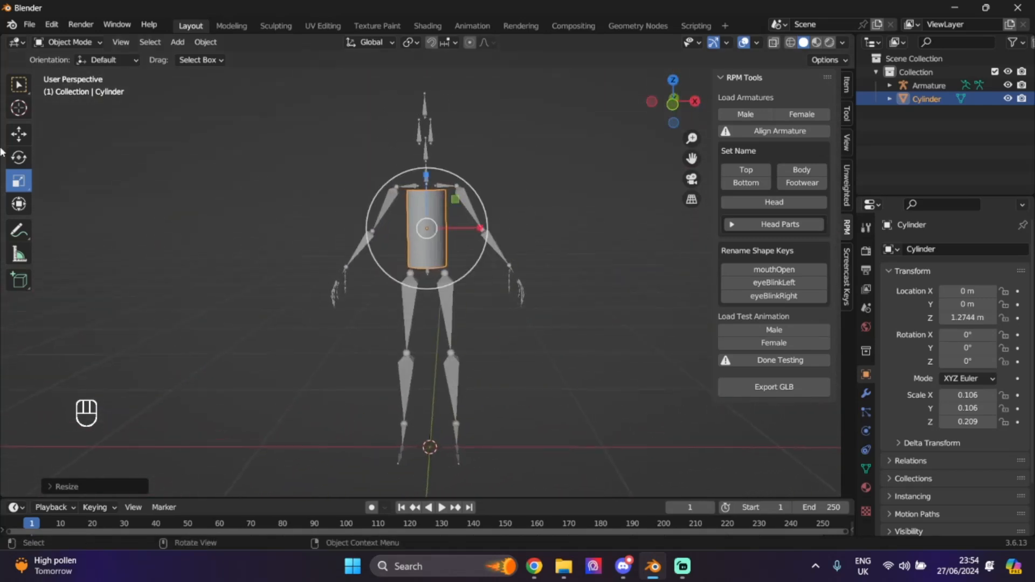
{"action": "left_click", "coordinate": [28, 139]}
- Duplicate the torso cylinder, tilt the copy to the arm's angle and raise it to shoulder height
{"action": "key", "text": "ctrl+c"}
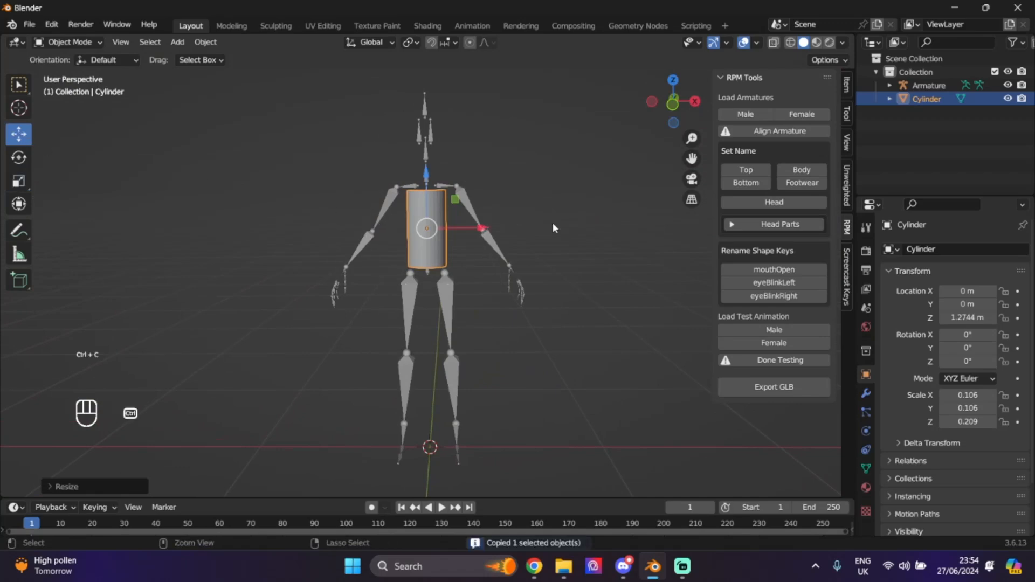
{"action": "key", "text": "ctrl+v"}
{"action": "left_click_drag", "start_coordinate": [482, 227], "coordinate": [529, 227]}
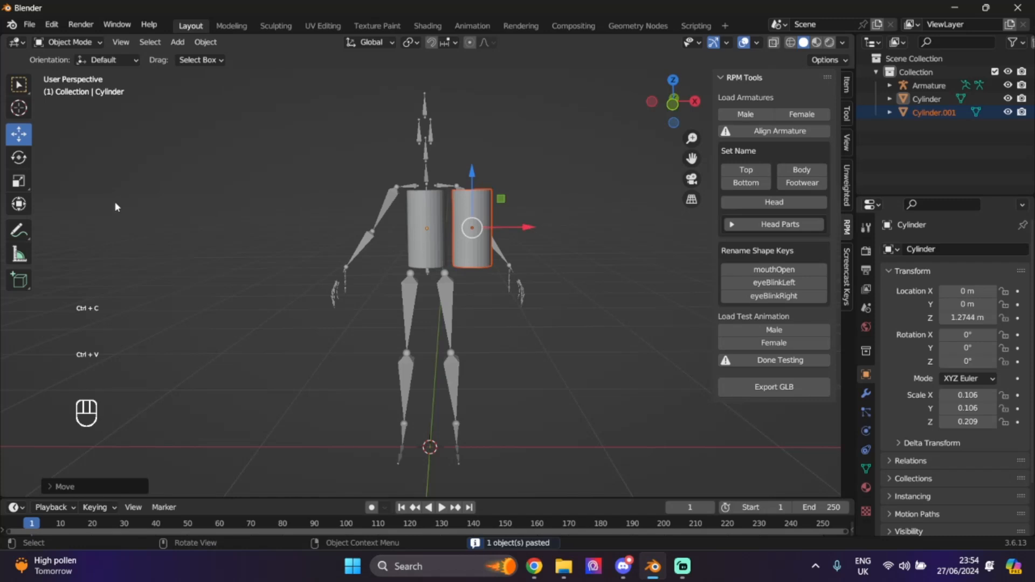
{"action": "left_click", "coordinate": [25, 158]}
{"action": "left_click_drag", "start_coordinate": [466, 279], "coordinate": [527, 320]}
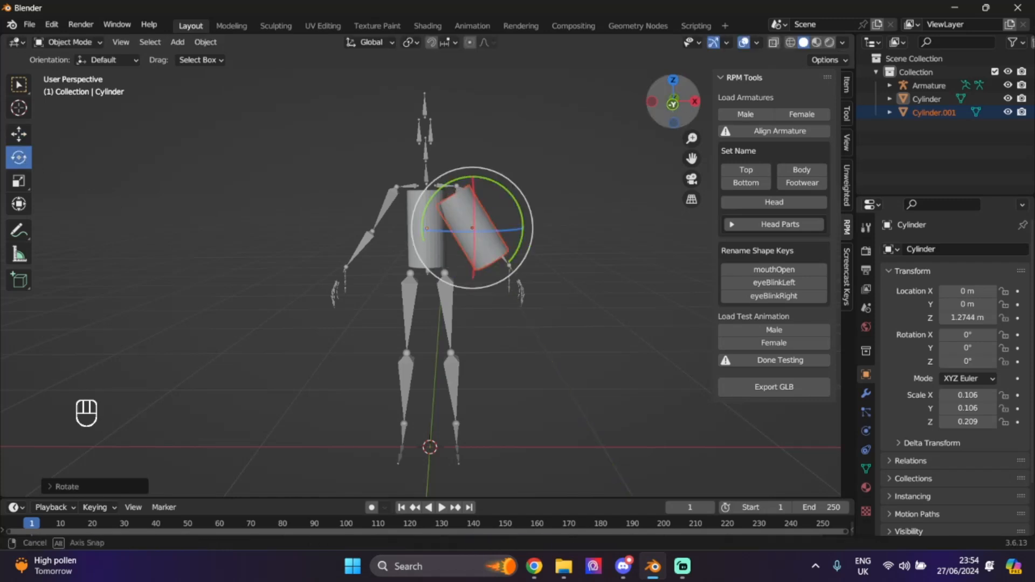
{"action": "left_click_drag", "start_coordinate": [677, 102], "coordinate": [766, 87]}
{"action": "left_click", "coordinate": [19, 134]}
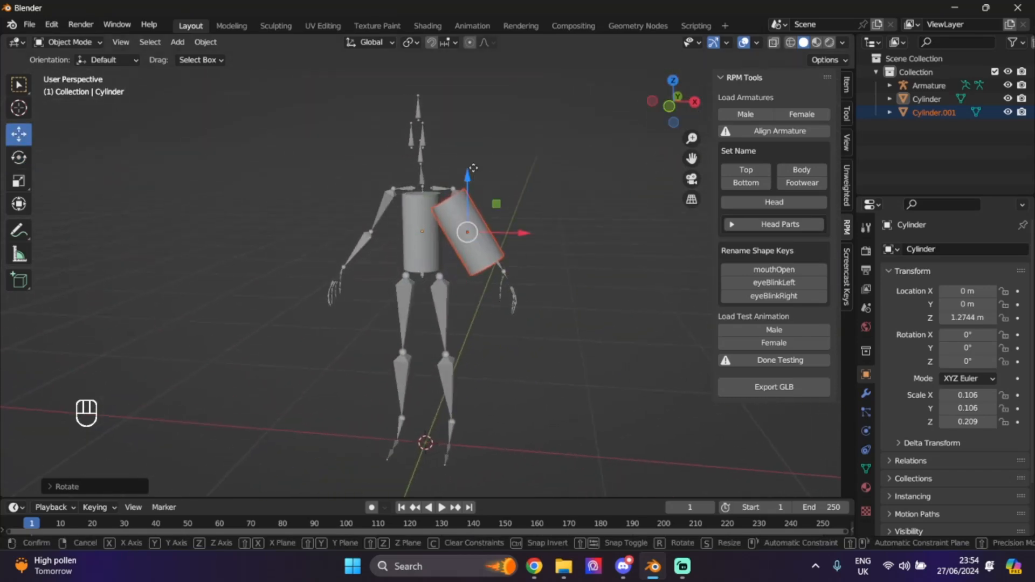
{"action": "left_click_drag", "start_coordinate": [478, 181], "coordinate": [490, 176]}
{"action": "left_click_drag", "start_coordinate": [525, 216], "coordinate": [529, 216]}
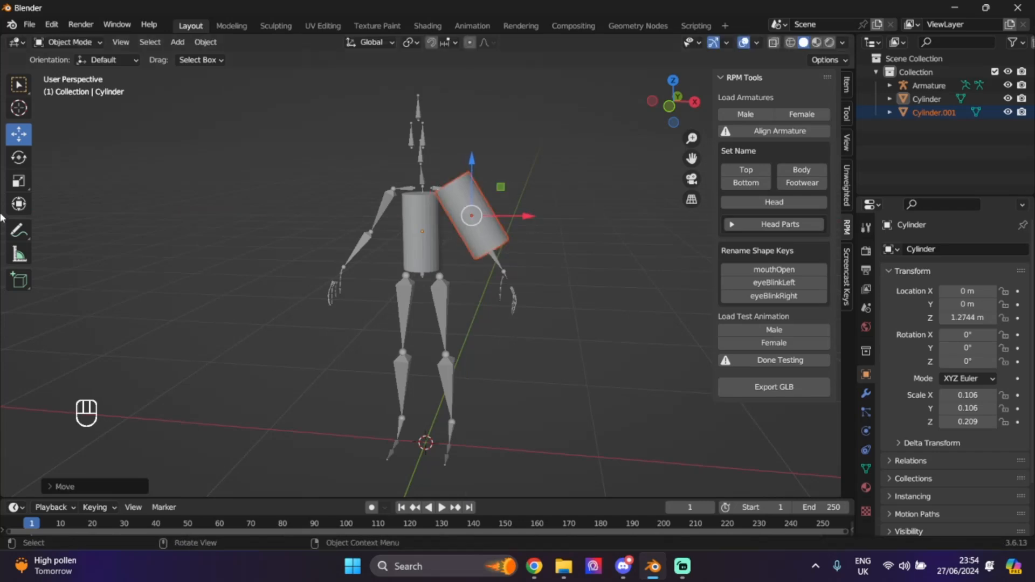
- Shrink the copy to 0.053 × 0.053 × 0.103 and re-tilt it along the upper arm
{"action": "left_click", "coordinate": [19, 183]}
{"action": "left_click_drag", "start_coordinate": [426, 235], "coordinate": [456, 223]}
{"action": "left_click_drag", "start_coordinate": [673, 104], "coordinate": [615, 106]}
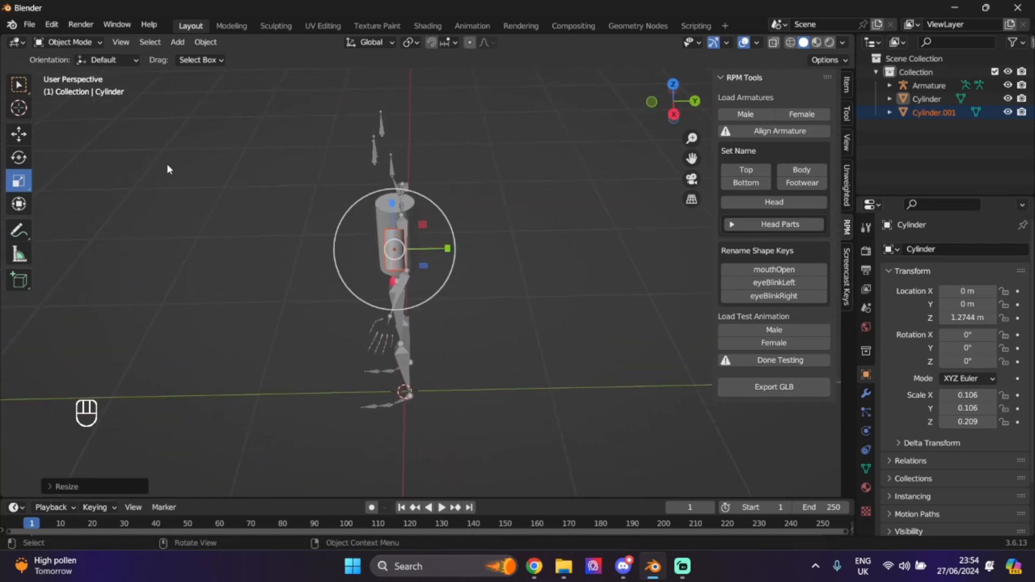
{"action": "left_click", "coordinate": [19, 157]}
{"action": "mouse_move", "coordinate": [413, 210]}
{"action": "left_mouse_down"}
{"action": "mouse_move", "coordinate": [376, 197]}
{"action": "mouse_move", "coordinate": [394, 211]}
{"action": "mouse_move", "coordinate": [408, 206]}
{"action": "left_mouse_up"}
{"action": "left_click", "coordinate": [19, 134]}
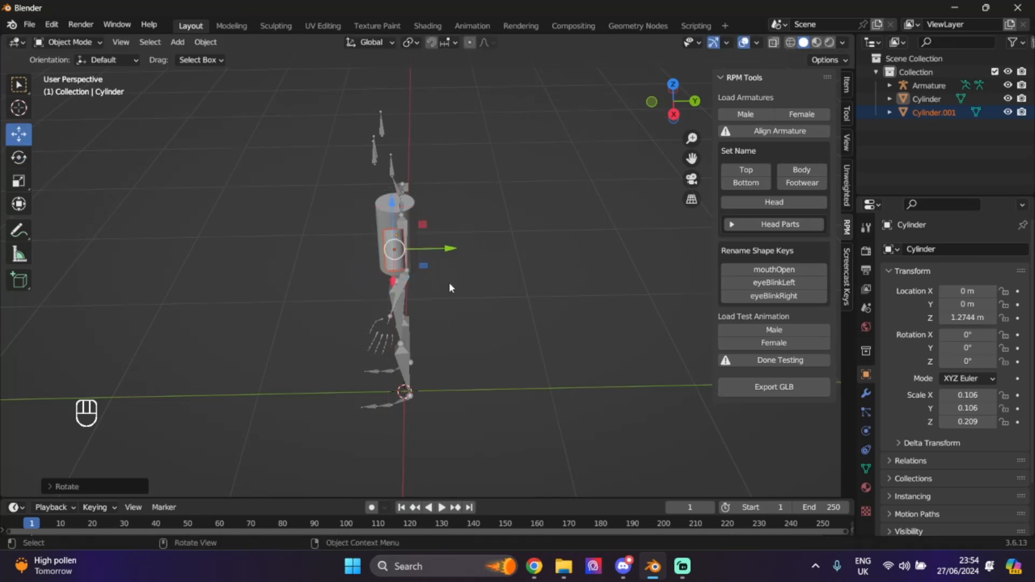
{"action": "left_click_drag", "start_coordinate": [451, 248], "coordinate": [460, 245]}
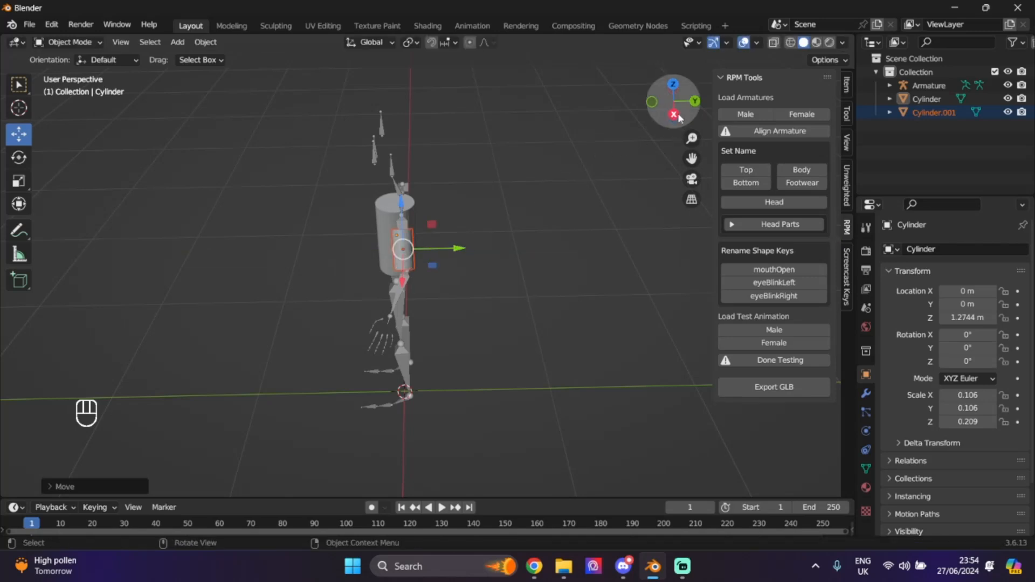
- Nudge the arm cylinder up and right onto the upper arm bone and check the fit
{"action": "left_click_drag", "start_coordinate": [675, 100], "coordinate": [659, 111]}
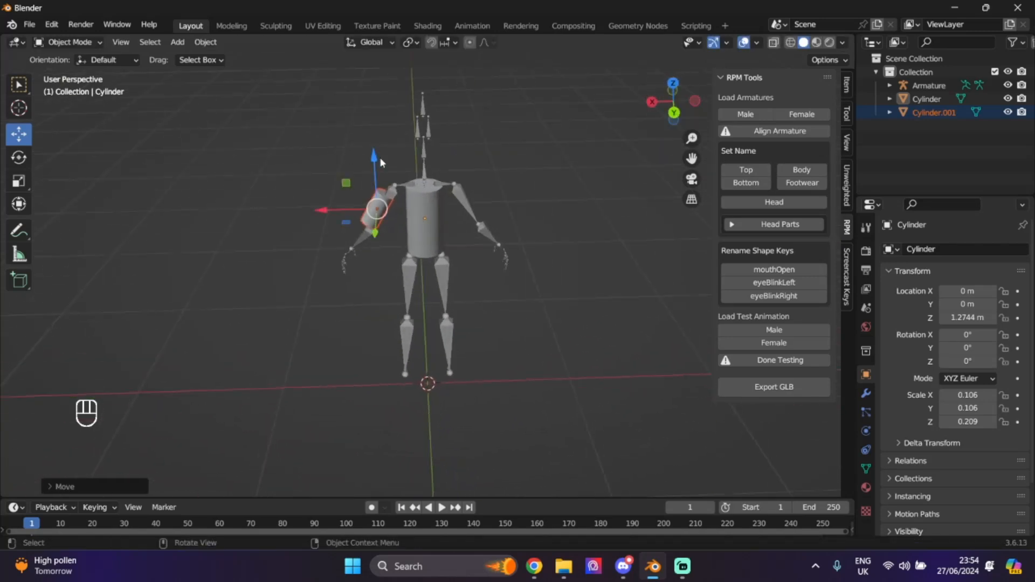
{"action": "left_click_drag", "start_coordinate": [381, 162], "coordinate": [390, 152]}
{"action": "left_click_drag", "start_coordinate": [320, 208], "coordinate": [327, 204]}
{"action": "left_click", "coordinate": [358, 320]}
{"action": "mouse_move", "coordinate": [650, 103]}
{"action": "left_mouse_down"}
{"action": "mouse_move", "coordinate": [669, 100]}
{"action": "mouse_move", "coordinate": [652, 116]}
{"action": "mouse_move", "coordinate": [664, 123]}
{"action": "mouse_move", "coordinate": [596, 123]}
{"action": "mouse_move", "coordinate": [652, 119]}
{"action": "left_mouse_up"}
{"action": "left_click", "coordinate": [477, 207]}
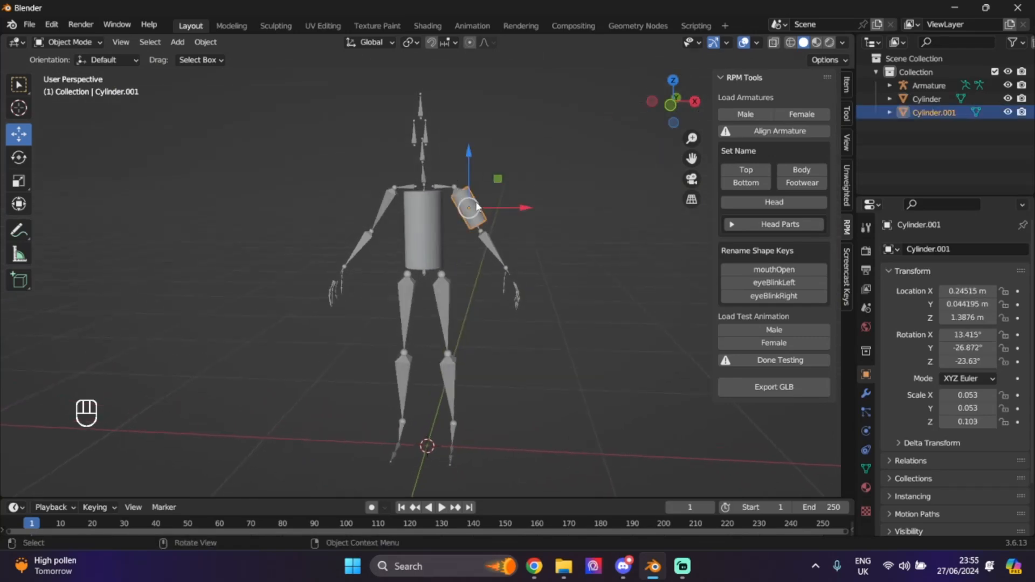
- Copy the upper-arm cylinder Cylinder.001 and adjust the screencast key display settings
{"action": "key", "text": "ctrl+c"}
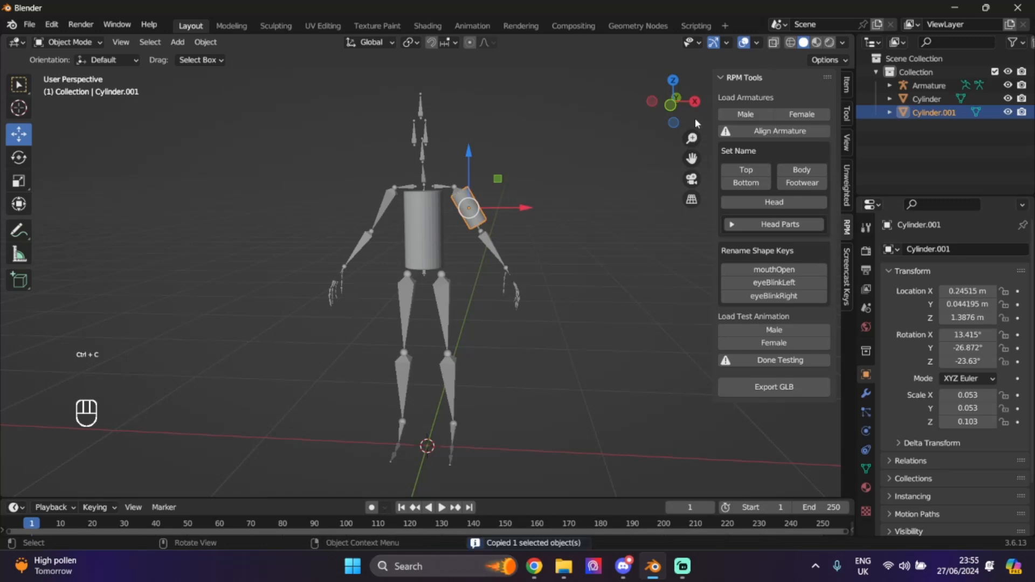
{"action": "left_click_drag", "start_coordinate": [694, 118], "coordinate": [580, 116]}
{"action": "left_click", "coordinate": [846, 279]}
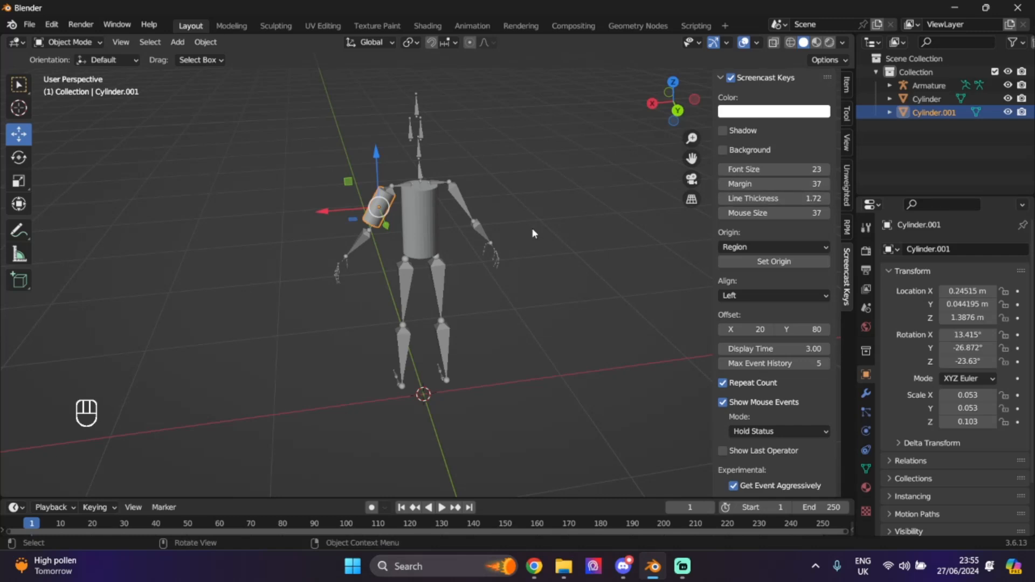
{"action": "left_click_drag", "start_coordinate": [659, 107], "coordinate": [653, 106]}
{"action": "key", "text": "ctrl+c"}
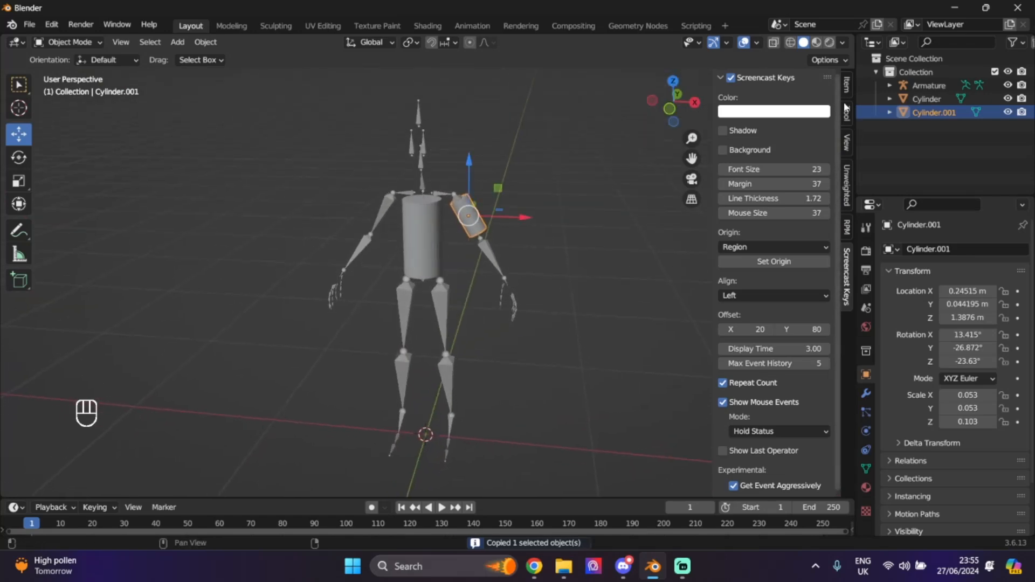
{"action": "left_click", "coordinate": [849, 151]}
{"action": "left_click", "coordinate": [847, 228]}
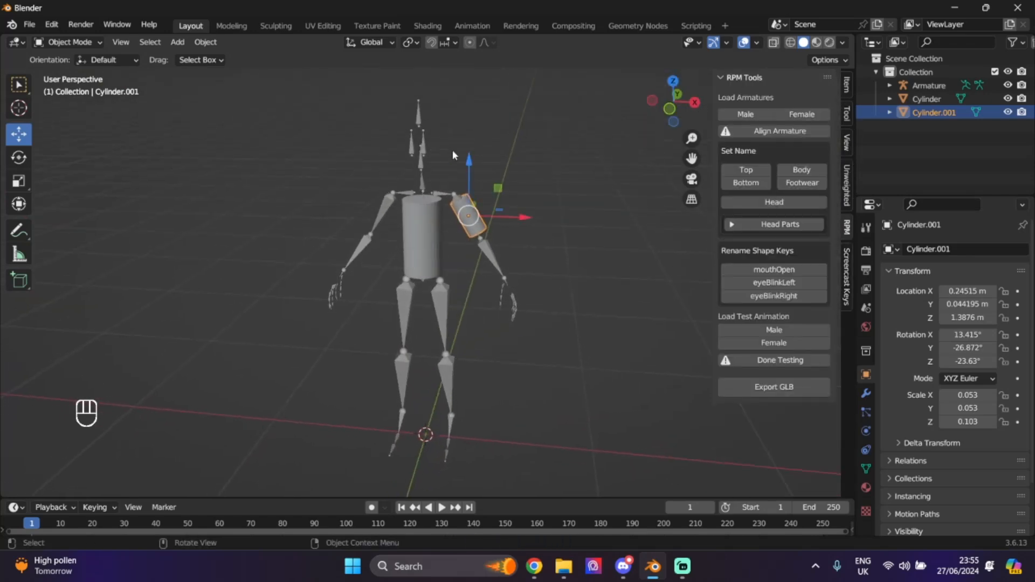
- Paste a copy of the upper-arm cylinder, tilt it along the forearm and shrink it
{"action": "key", "text": "ctrl+c"}
{"action": "key", "text": "ctrl+v"}
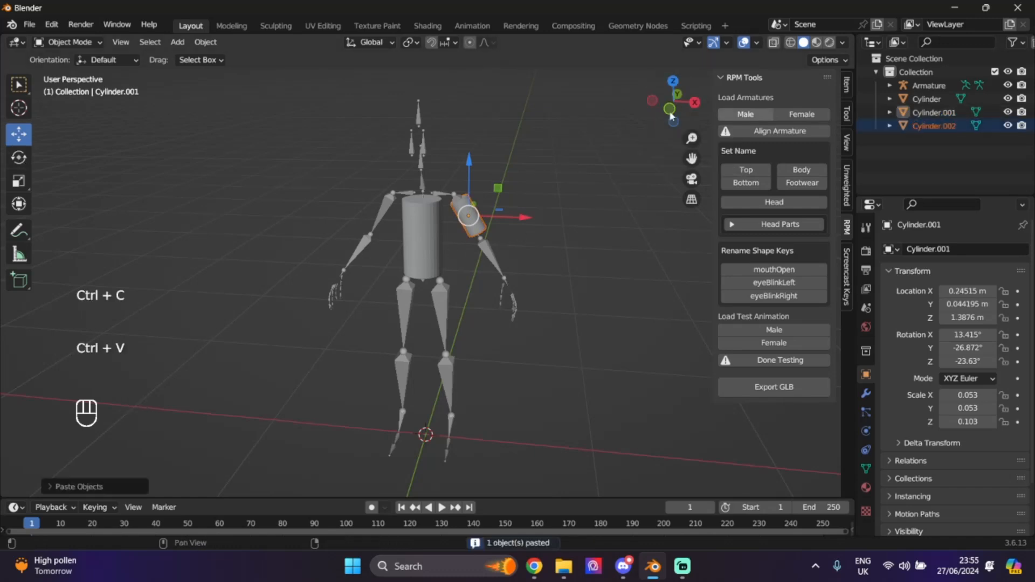
{"action": "left_click_drag", "start_coordinate": [469, 160], "coordinate": [482, 201]}
{"action": "left_click_drag", "start_coordinate": [527, 251], "coordinate": [551, 253]}
{"action": "mouse_move", "coordinate": [670, 108]}
{"action": "left_mouse_down"}
{"action": "mouse_move", "coordinate": [701, 110]}
{"action": "mouse_move", "coordinate": [668, 111]}
{"action": "left_mouse_up"}
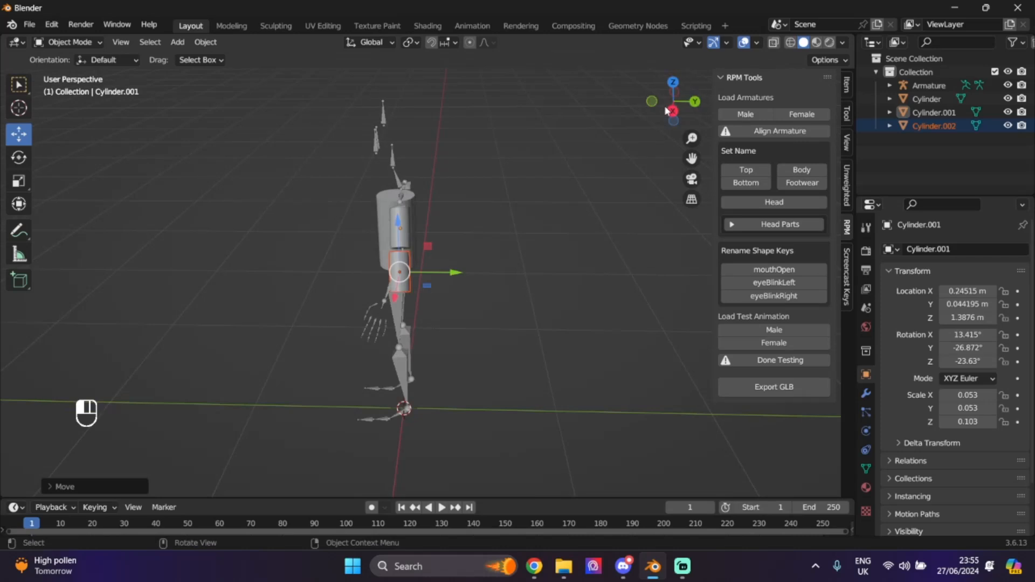
{"action": "left_click", "coordinate": [19, 157]}
{"action": "left_click_drag", "start_coordinate": [419, 228], "coordinate": [449, 283]}
{"action": "left_click", "coordinate": [19, 134]}
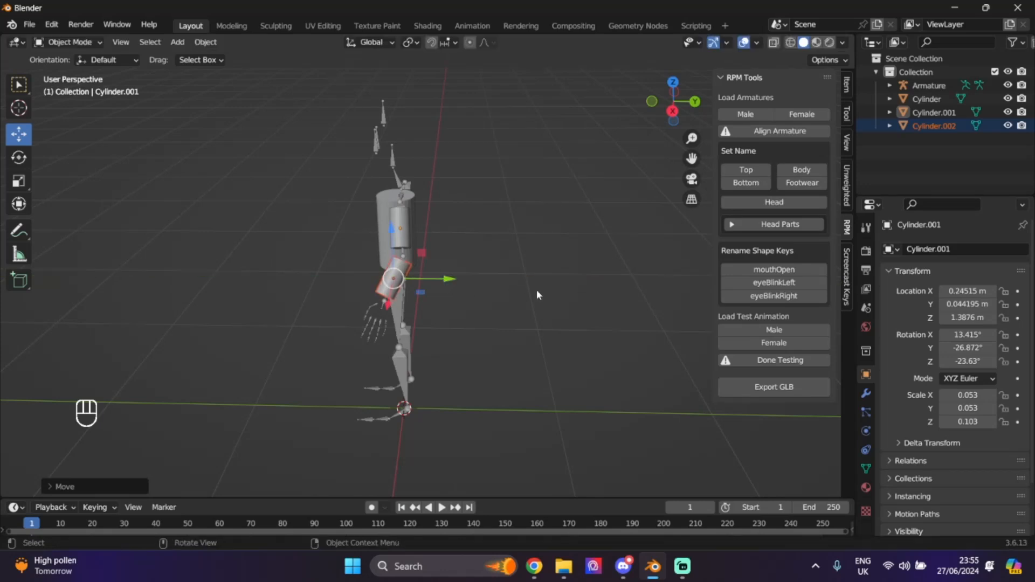
{"action": "left_click", "coordinate": [26, 178]}
{"action": "left_click_drag", "start_coordinate": [366, 304], "coordinate": [376, 299]}
{"action": "left_click", "coordinate": [505, 277]}
- Fine-tune Cylinder.002's position so it sits snugly on the left forearm
{"action": "left_click_drag", "start_coordinate": [667, 115], "coordinate": [781, 106]}
{"action": "left_click", "coordinate": [493, 263]}
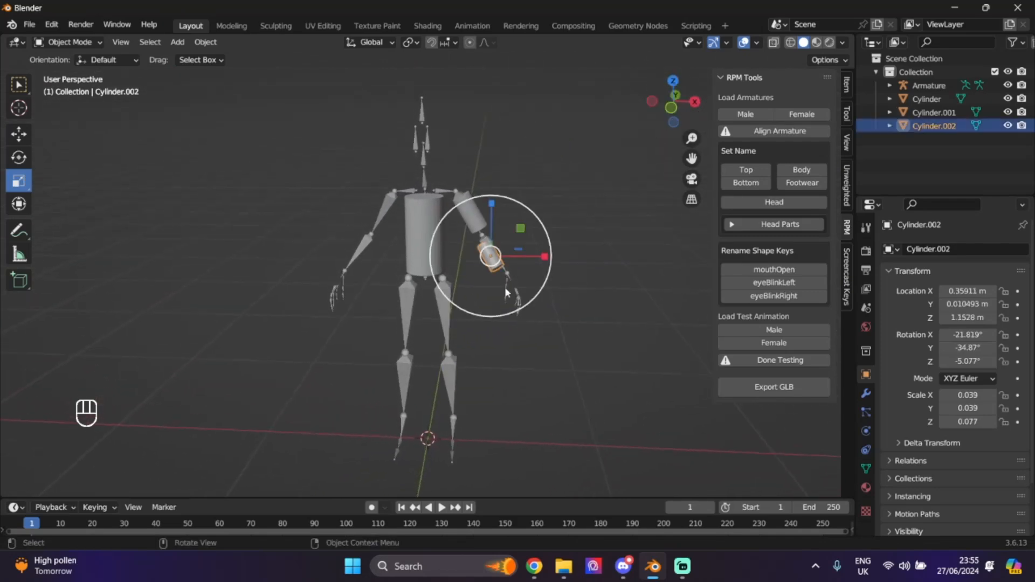
{"action": "left_click", "coordinate": [19, 134]}
{"action": "left_click_drag", "start_coordinate": [549, 256], "coordinate": [554, 253]}
{"action": "left_click_drag", "start_coordinate": [495, 211], "coordinate": [506, 203]}
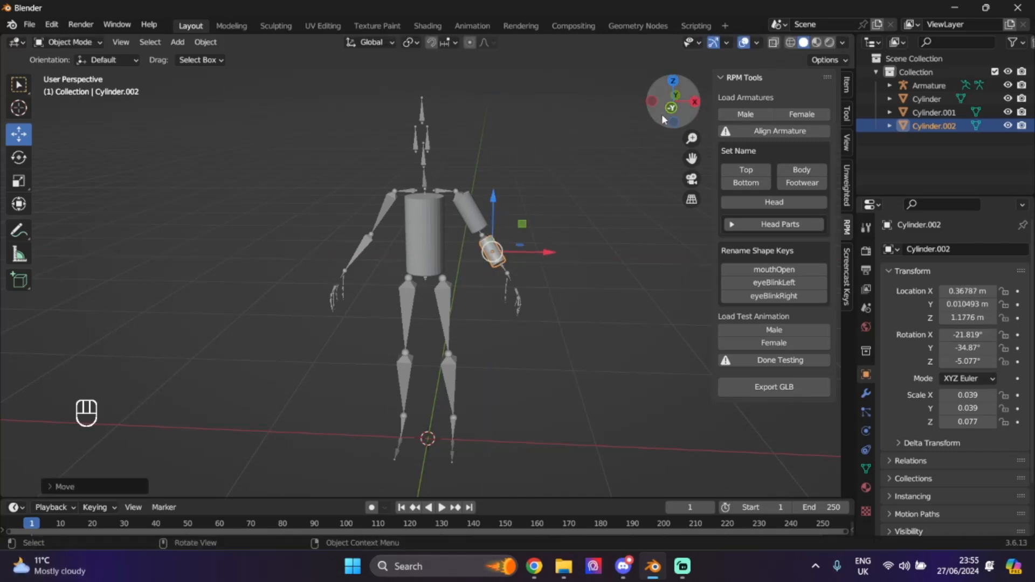
{"action": "middle_click_drag", "start_coordinate": [505, 203], "coordinate": [498, 259]}
{"action": "left_click_drag", "start_coordinate": [452, 264], "coordinate": [453, 263]}
{"action": "left_click", "coordinate": [525, 303]}
{"action": "left_click_drag", "start_coordinate": [691, 120], "coordinate": [838, 102]}
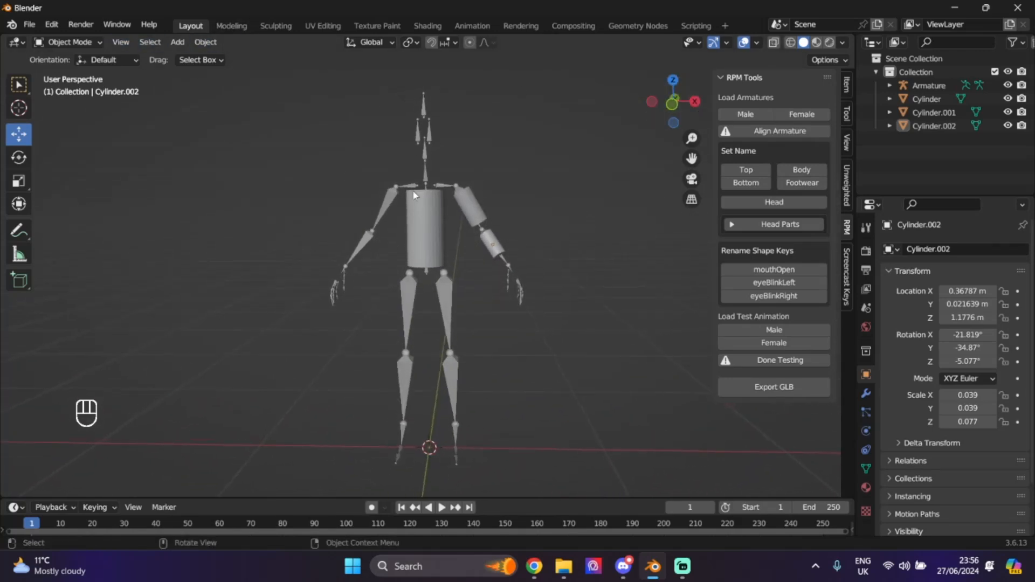
{"action": "left_click", "coordinate": [426, 232]}
- Duplicate the torso cylinder, lower it to the hips and scale it to 0.080 × 0.080 × 0.177
{"action": "key", "text": "ctrl+c"}
{"action": "key", "text": "ctrl+v"}
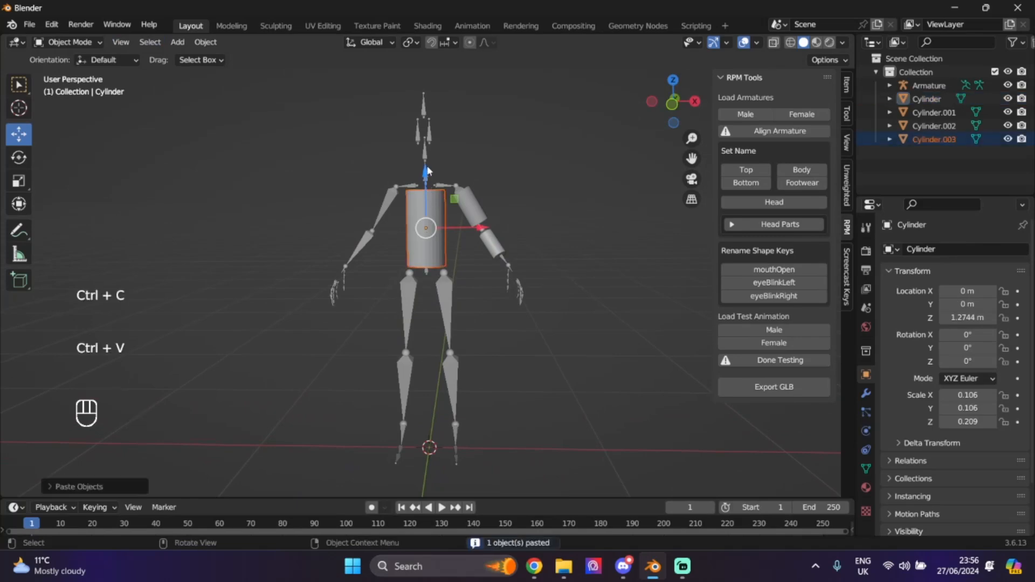
{"action": "left_click_drag", "start_coordinate": [426, 174], "coordinate": [434, 255]}
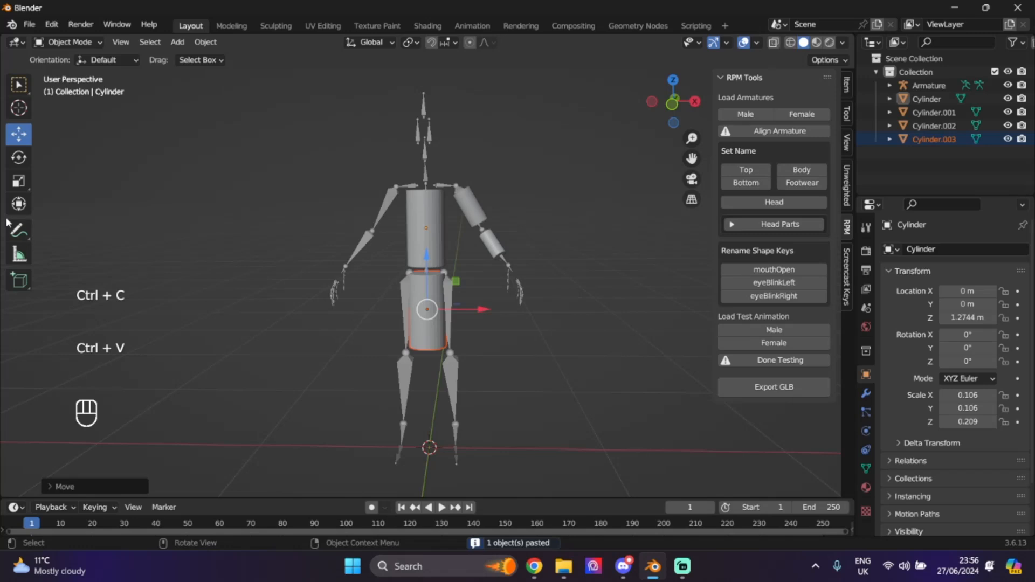
{"action": "left_click", "coordinate": [19, 180]}
{"action": "left_click_drag", "start_coordinate": [377, 338], "coordinate": [389, 332]}
{"action": "left_click_drag", "start_coordinate": [430, 249], "coordinate": [434, 249]}
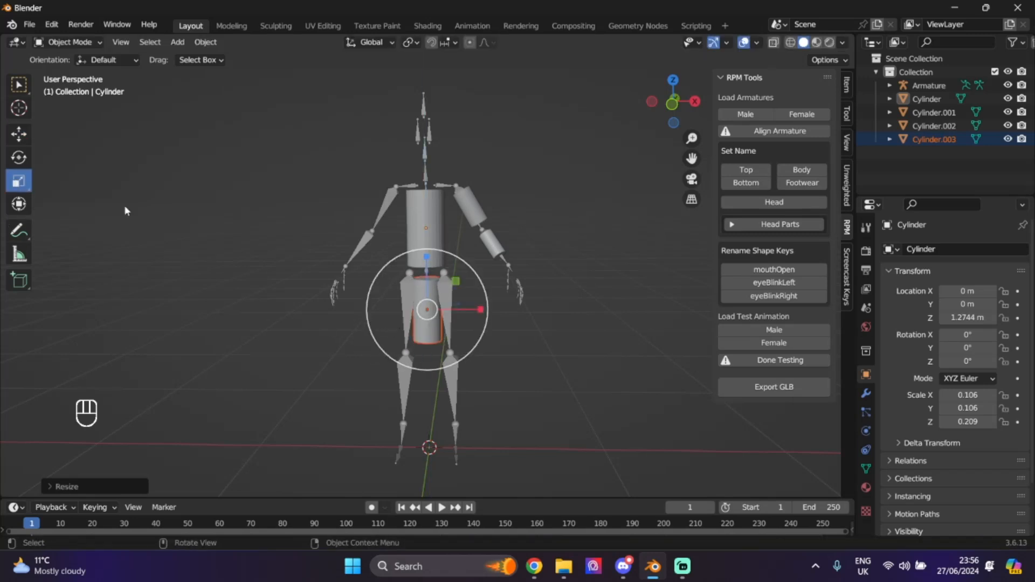
- Place Cylinder.003 on the right thigh, tilted -4.97°, then copy it
{"action": "left_click", "coordinate": [19, 134]}
{"action": "left_click_drag", "start_coordinate": [481, 315], "coordinate": [500, 314]}
{"action": "left_click", "coordinate": [19, 157]}
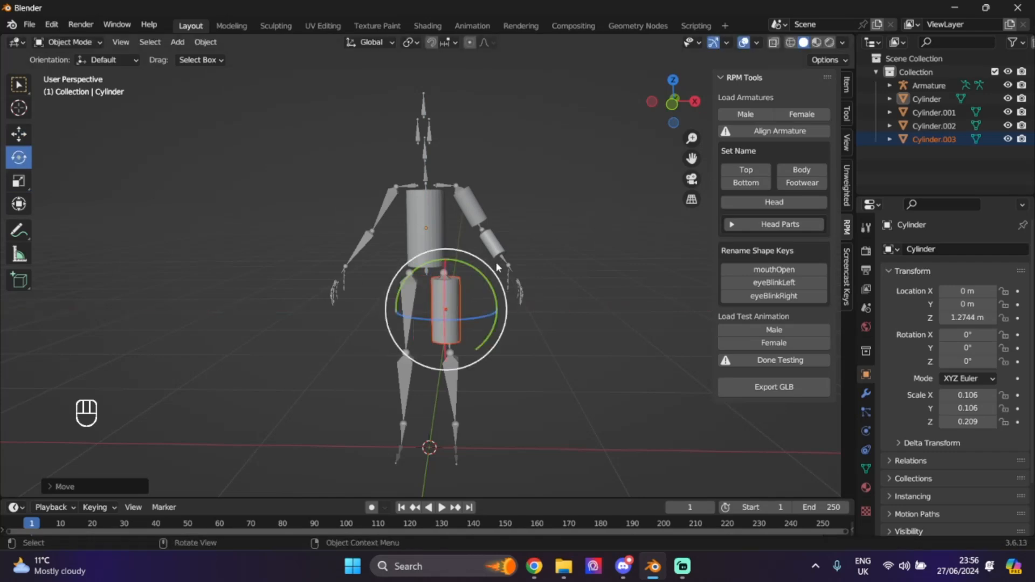
{"action": "left_click_drag", "start_coordinate": [478, 270], "coordinate": [469, 265]}
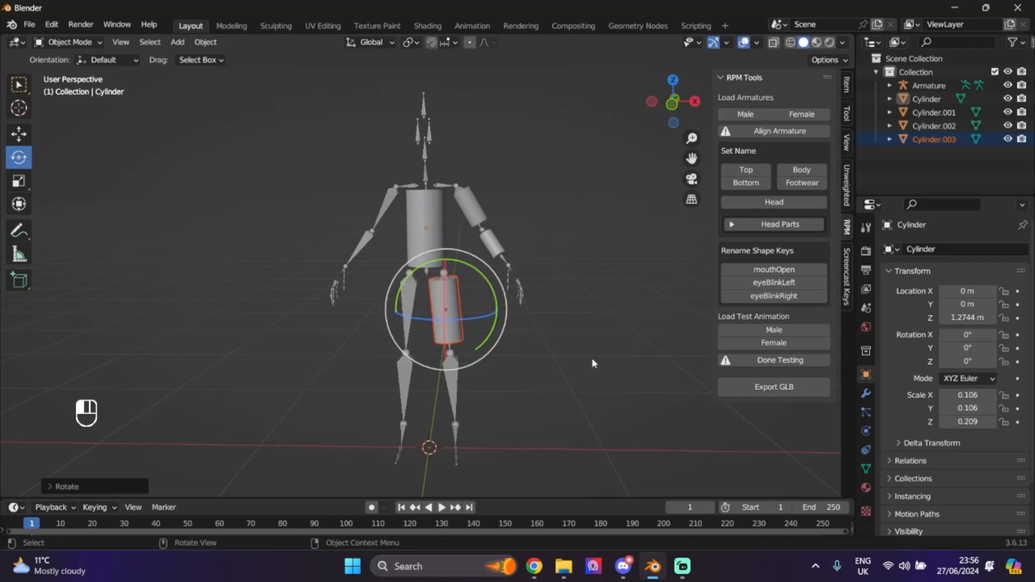
{"action": "left_click", "coordinate": [25, 138]}
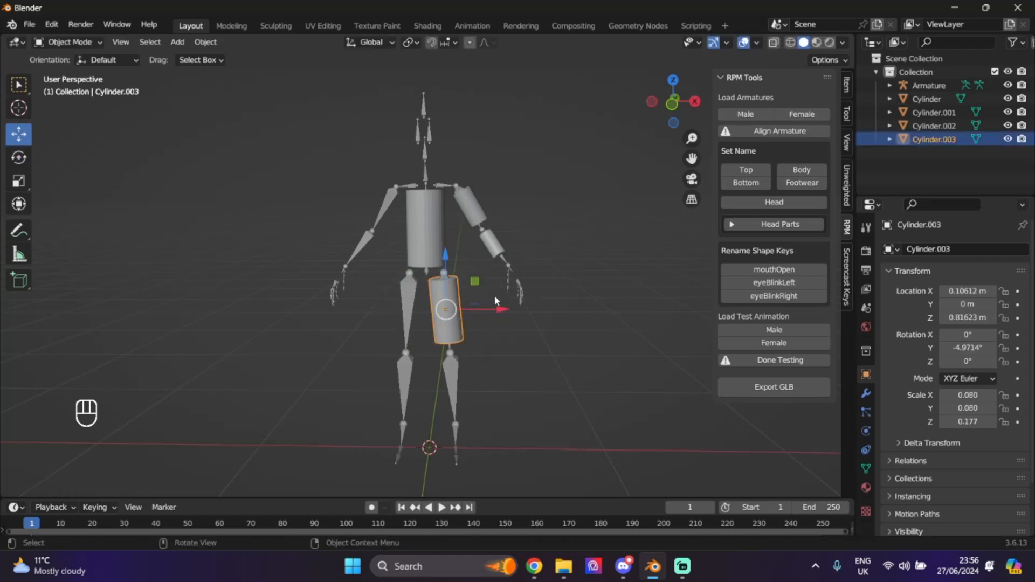
{"action": "left_click_drag", "start_coordinate": [509, 305], "coordinate": [511, 306]}
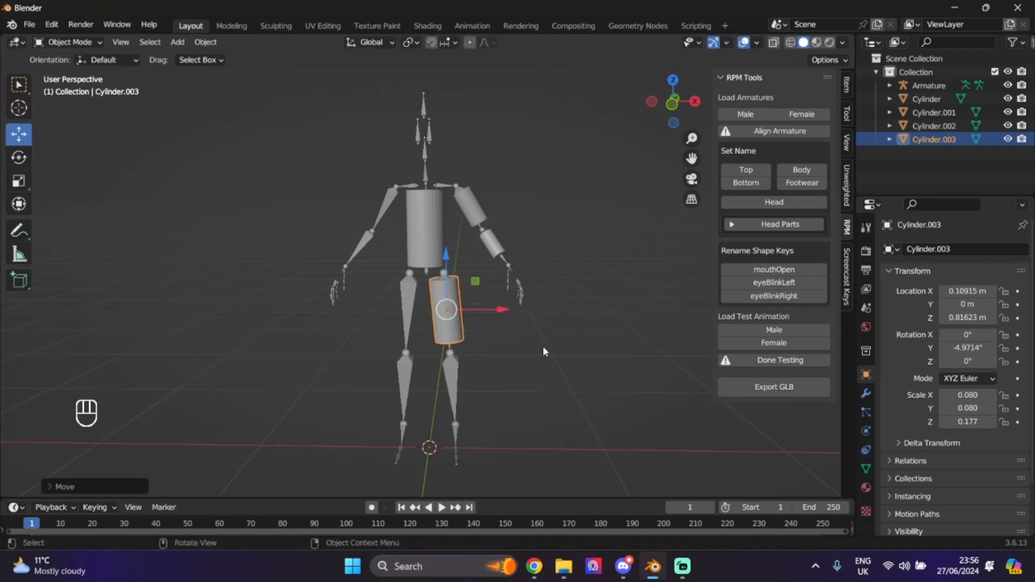
{"action": "left_click", "coordinate": [543, 352]}
{"action": "mouse_move", "coordinate": [672, 104]}
{"action": "left_mouse_down"}
{"action": "mouse_move", "coordinate": [480, 105]}
{"action": "mouse_move", "coordinate": [668, 105]}
{"action": "left_mouse_up"}
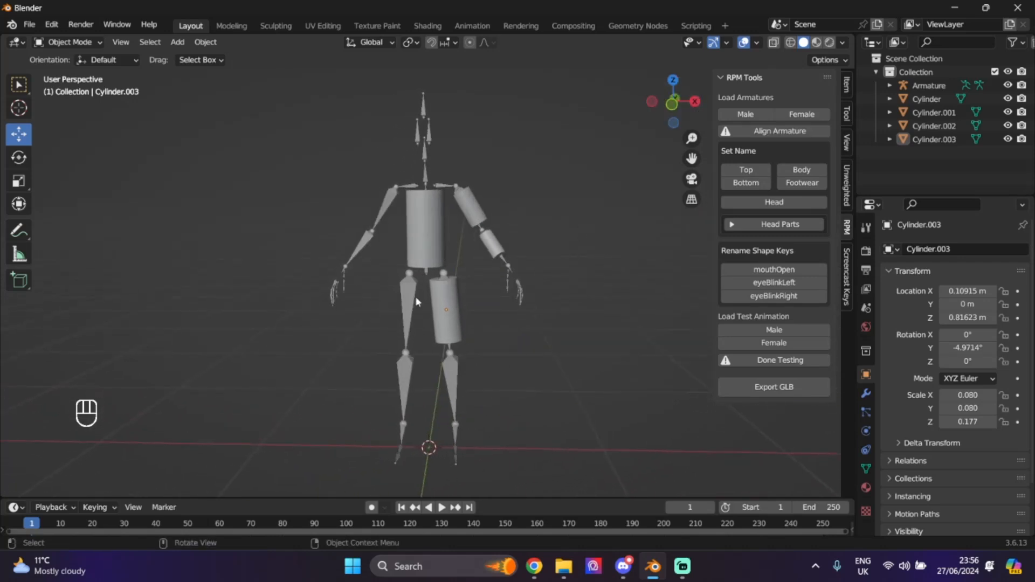
{"action": "left_click", "coordinate": [445, 286]}
{"action": "key", "text": "ctrl+c"}
- Paste the thigh cylinder onto the right lower leg, tilted -2.35°
{"action": "key", "text": "ctrl+v"}
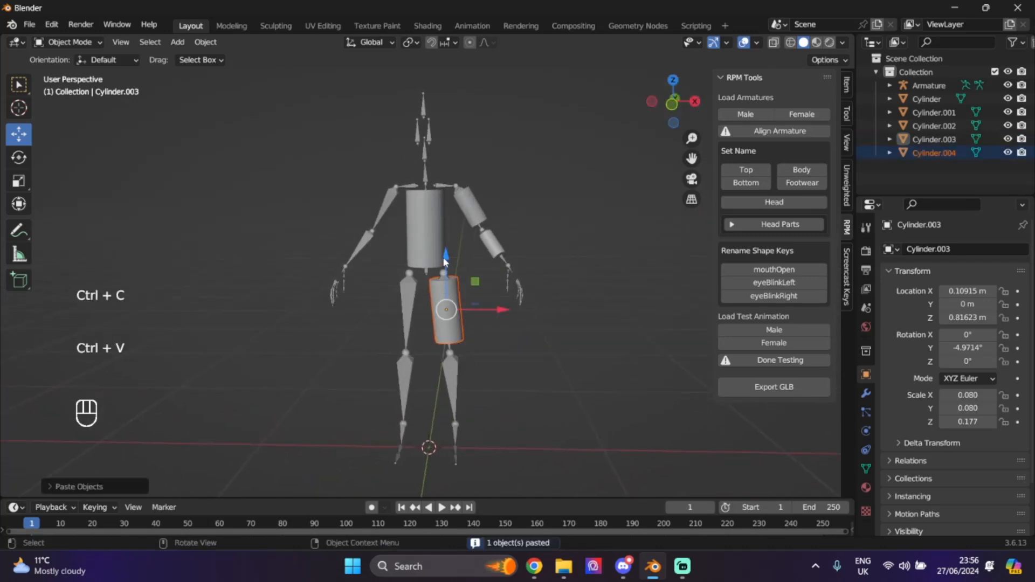
{"action": "left_click_drag", "start_coordinate": [446, 262], "coordinate": [466, 331]}
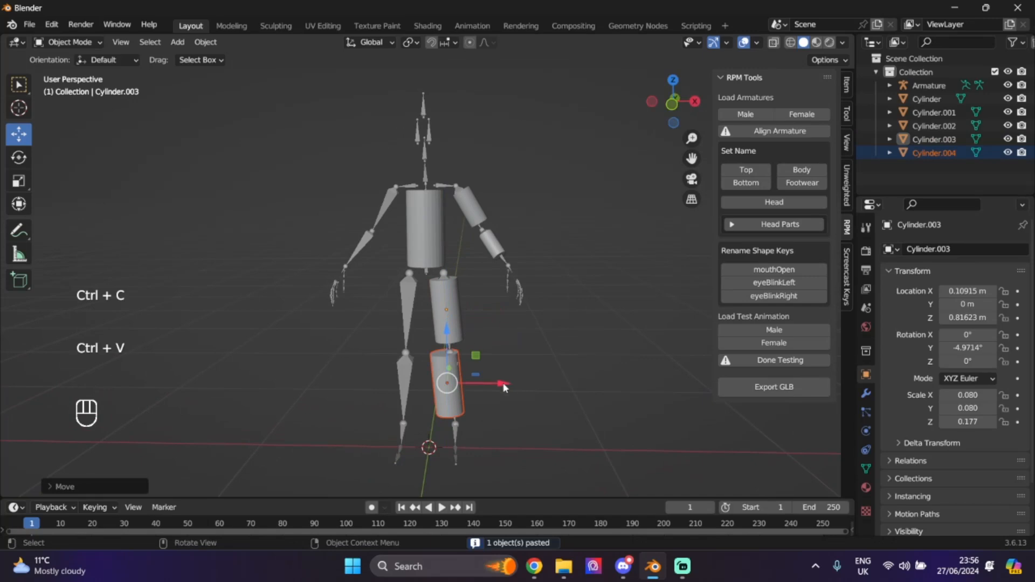
{"action": "left_click_drag", "start_coordinate": [503, 385], "coordinate": [513, 381]}
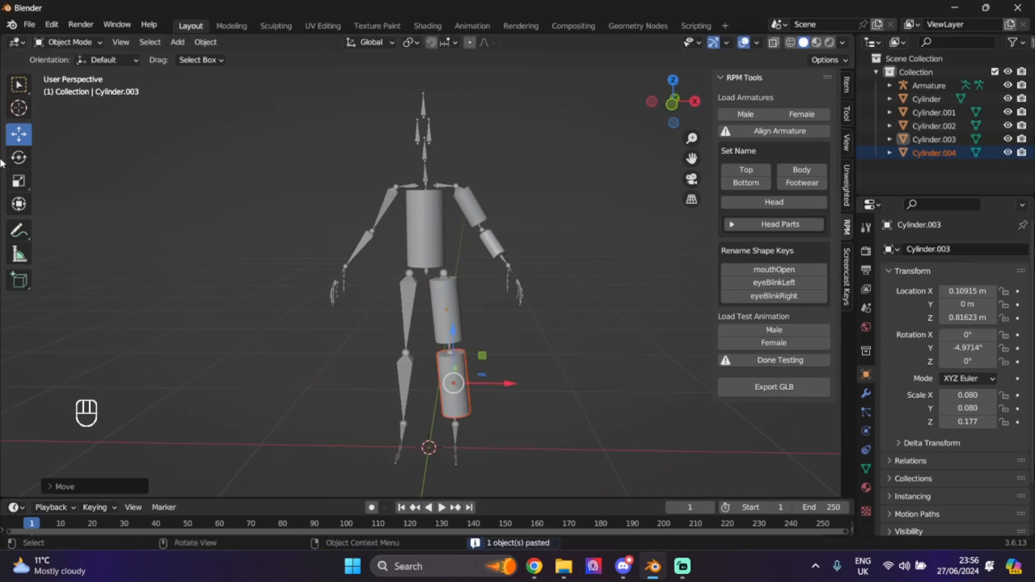
{"action": "left_click", "coordinate": [18, 157]}
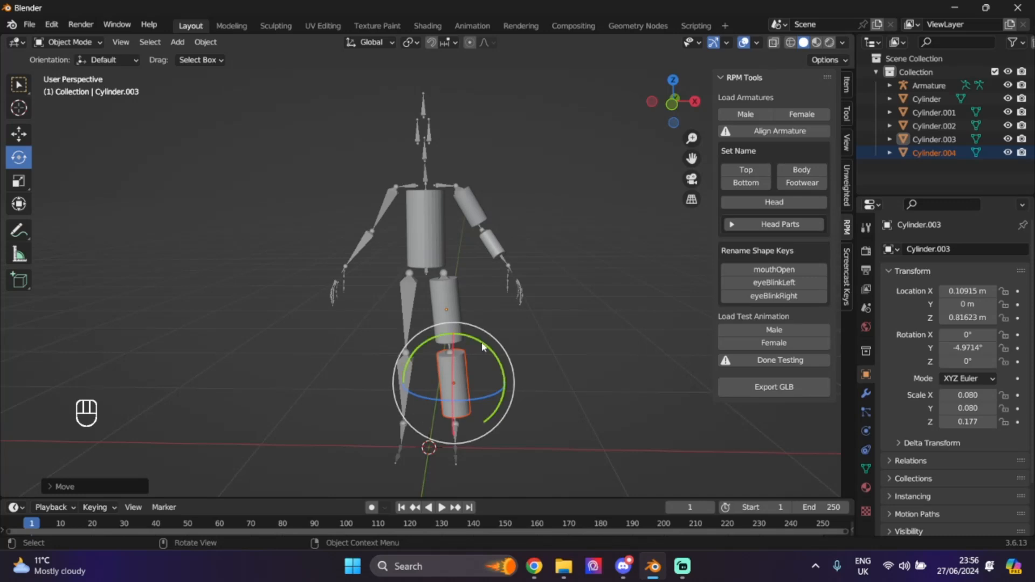
{"action": "left_click_drag", "start_coordinate": [475, 339], "coordinate": [450, 343]}
{"action": "left_click", "coordinate": [19, 131]}
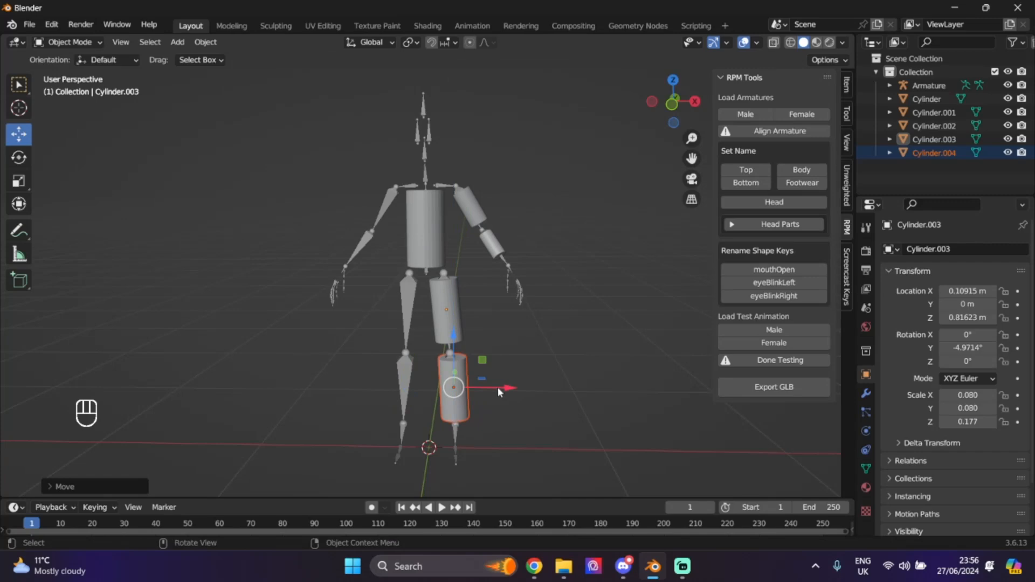
{"action": "left_click_drag", "start_coordinate": [509, 387], "coordinate": [506, 387]}
- Shrink Cylinder.004 to 0.073 × 0.073 × 0.161 to fit the shin, then check the arm pieces
{"action": "left_click", "coordinate": [652, 241]}
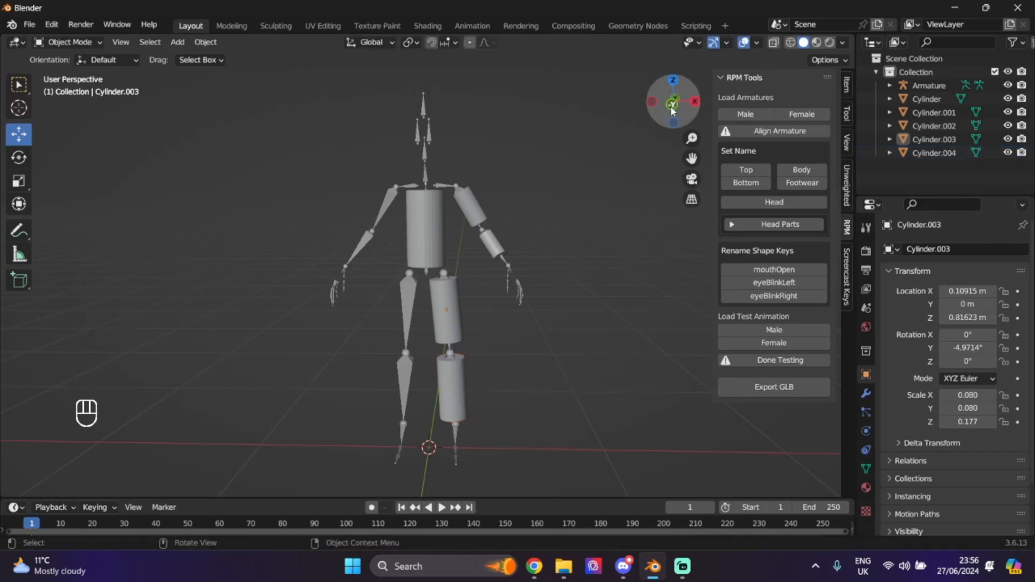
{"action": "left_click_drag", "start_coordinate": [673, 111], "coordinate": [723, 112]}
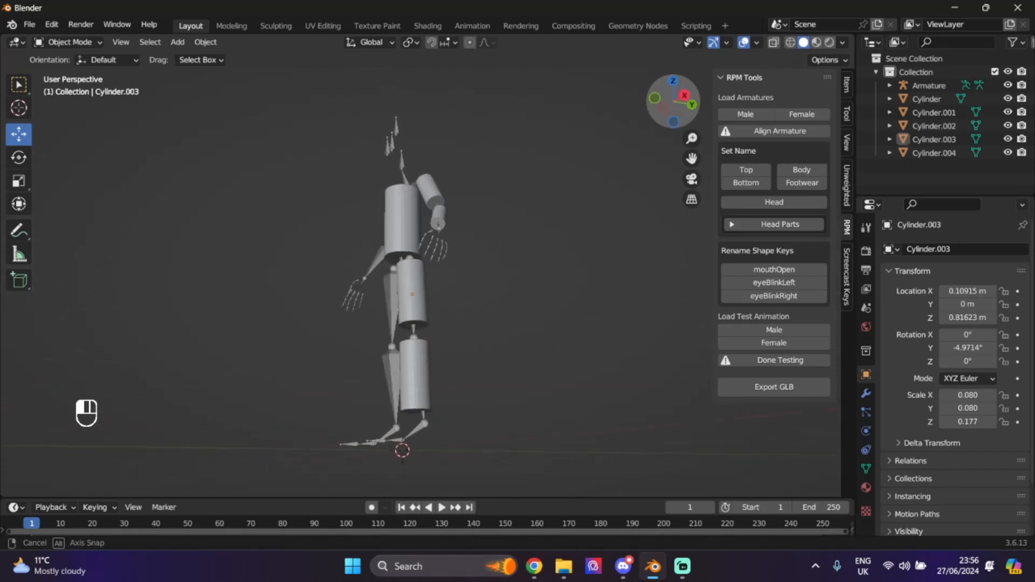
{"action": "left_click_drag", "start_coordinate": [620, 97], "coordinate": [673, 111]}
{"action": "left_click", "coordinate": [453, 373]}
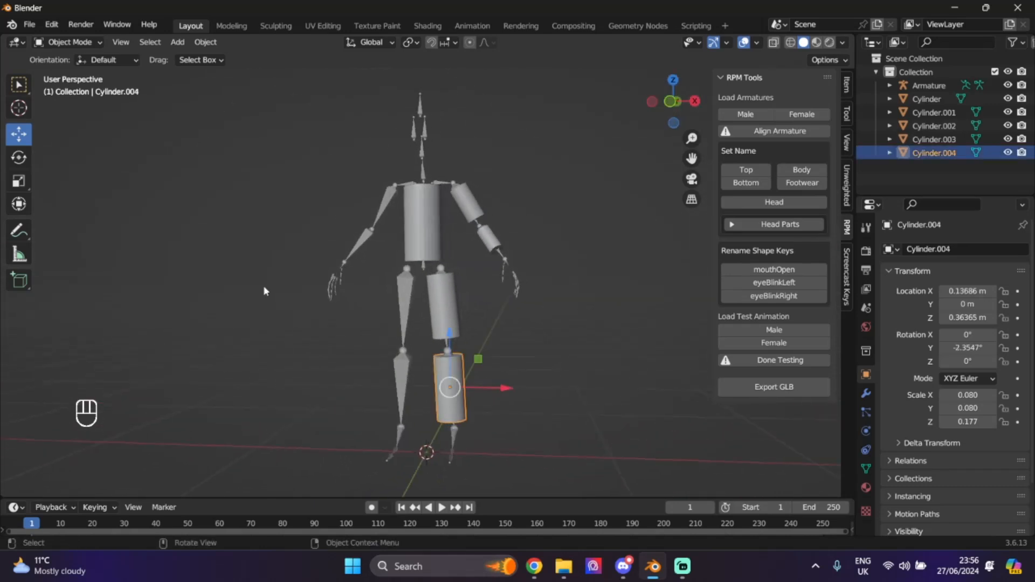
{"action": "left_click", "coordinate": [19, 180]}
{"action": "left_click_drag", "start_coordinate": [409, 399], "coordinate": [413, 399]}
{"action": "left_click", "coordinate": [568, 367]}
{"action": "left_click_drag", "start_coordinate": [674, 105], "coordinate": [638, 109]}
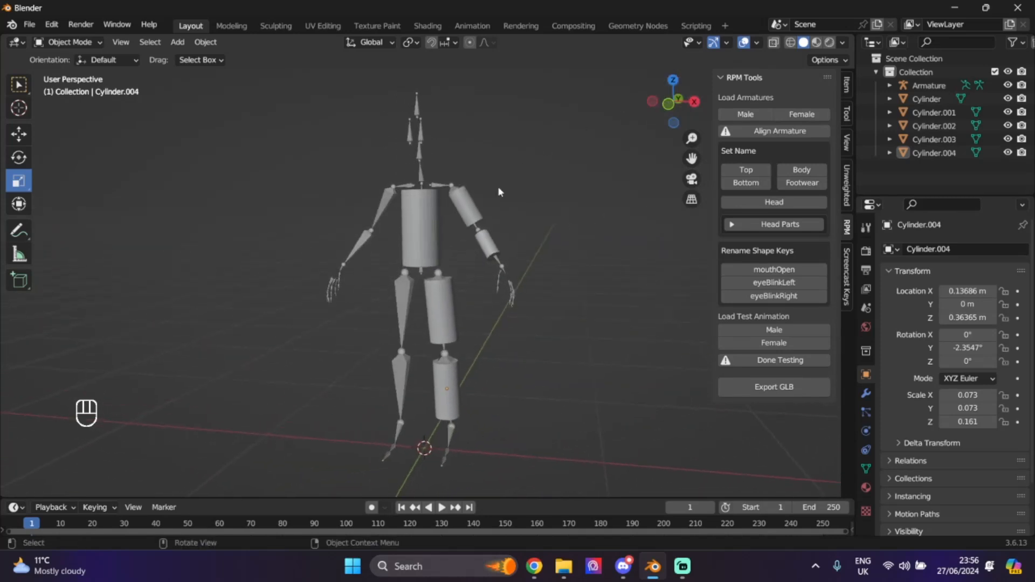
{"action": "left_click", "coordinate": [484, 242]}
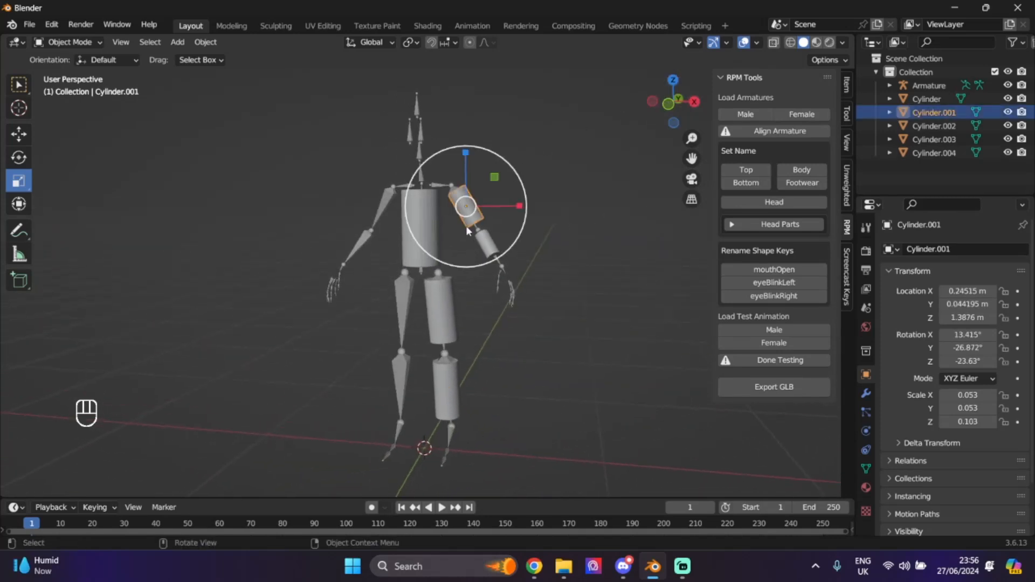
{"action": "left_click", "coordinate": [609, 323]}
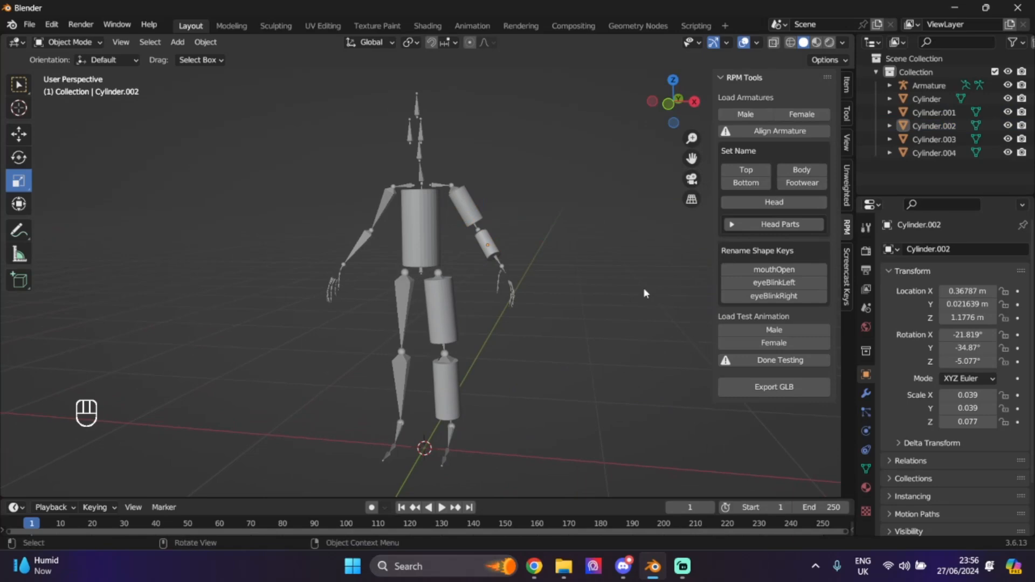
{"action": "left_click_drag", "start_coordinate": [658, 121], "coordinate": [664, 121]}
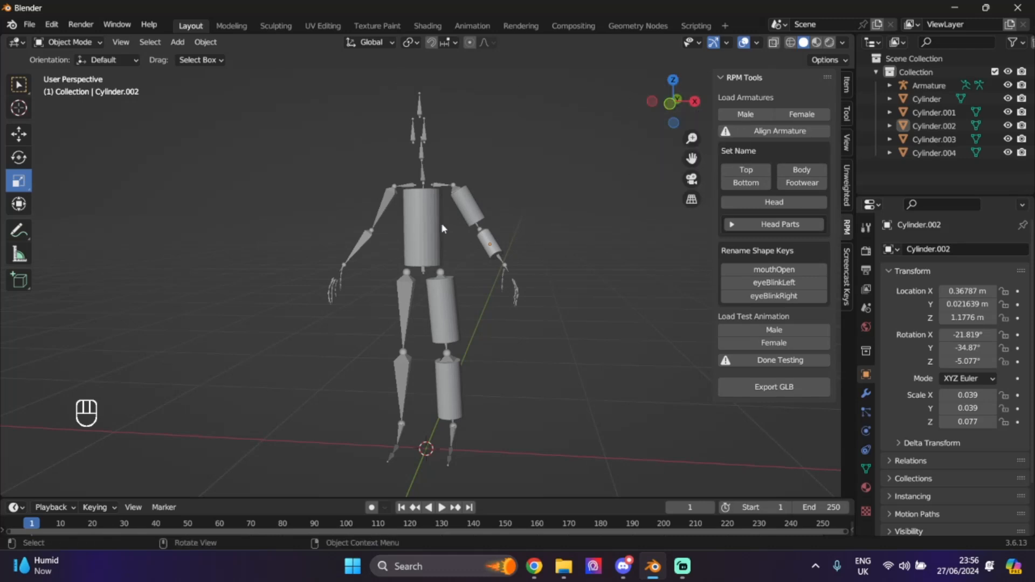
- Duplicate the torso cylinder and raise the copy to head height
{"action": "left_click", "coordinate": [432, 244]}
{"action": "key", "text": "ctrl+c"}
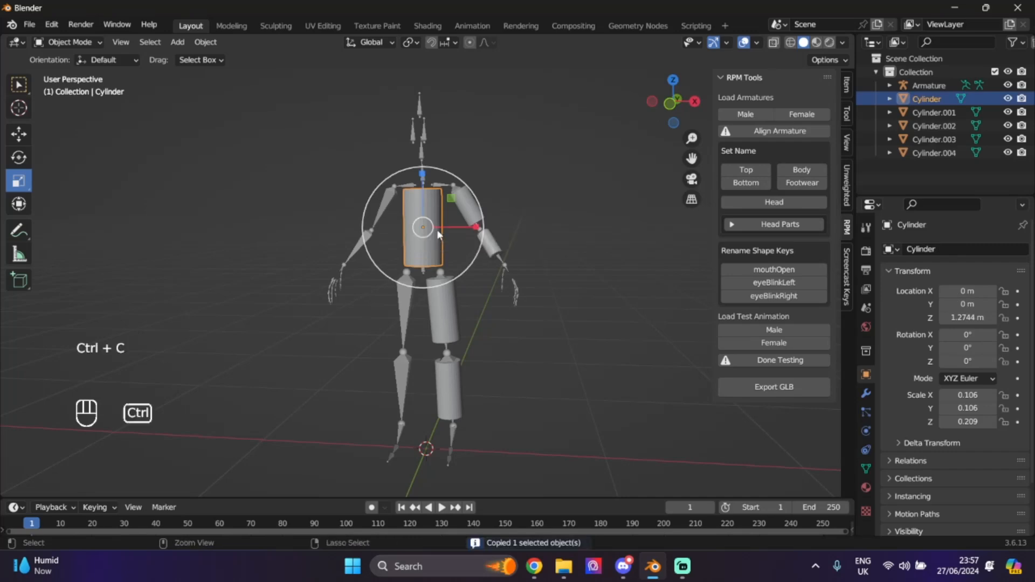
{"action": "key", "text": "ctrl+v"}
{"action": "left_click", "coordinate": [25, 137]}
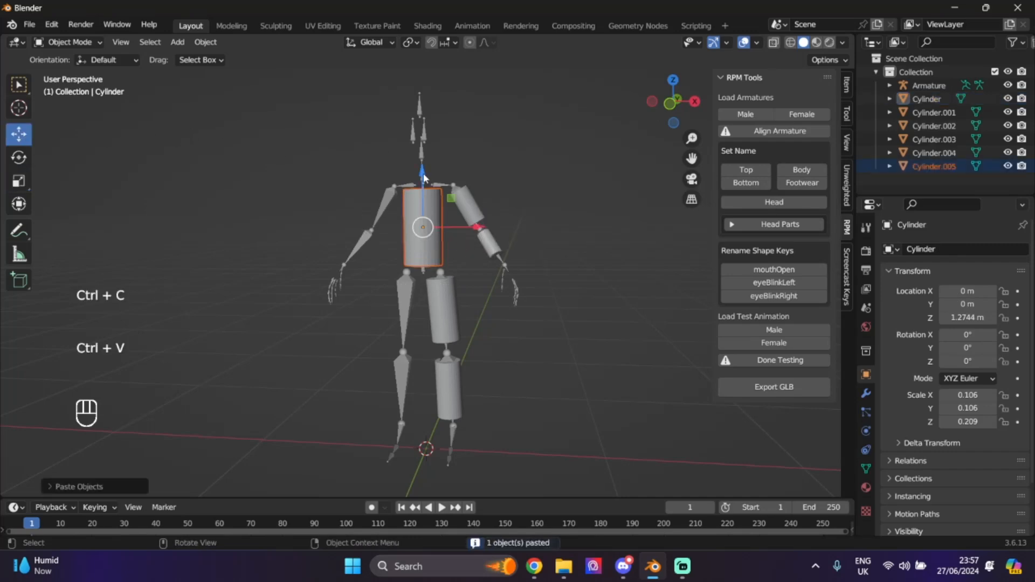
{"action": "left_click_drag", "start_coordinate": [424, 178], "coordinate": [423, 78]}
{"action": "scroll", "coordinate": [571, 178], "scroll_direction": "up", "scroll_amount": 3}
{"action": "left_click_drag", "start_coordinate": [692, 160], "coordinate": [692, 302]}
- Shrink the head copy, seat it on the neck and apply the RPM Head tag
{"action": "left_click", "coordinate": [28, 189]}
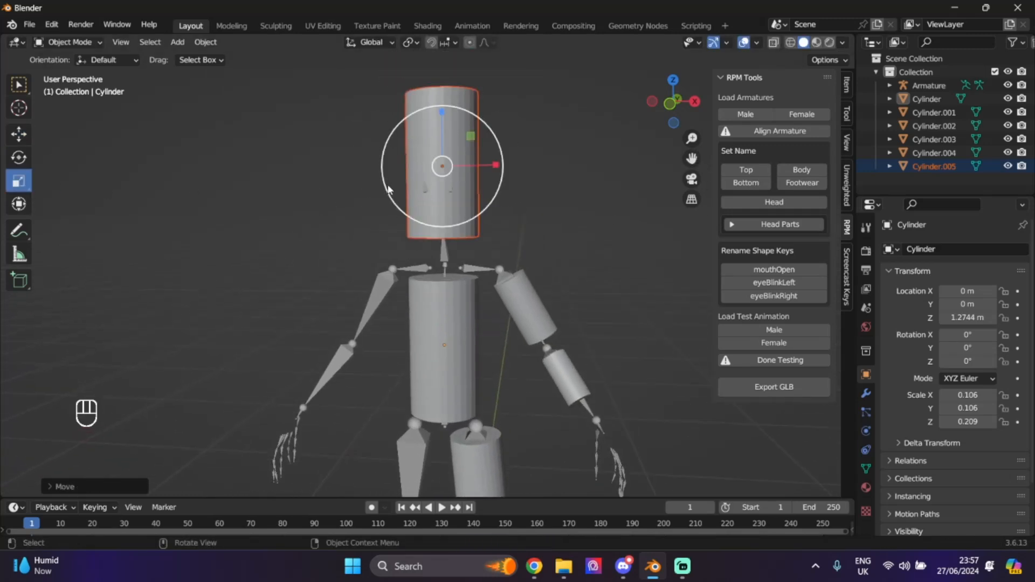
{"action": "left_click_drag", "start_coordinate": [388, 189], "coordinate": [405, 181]}
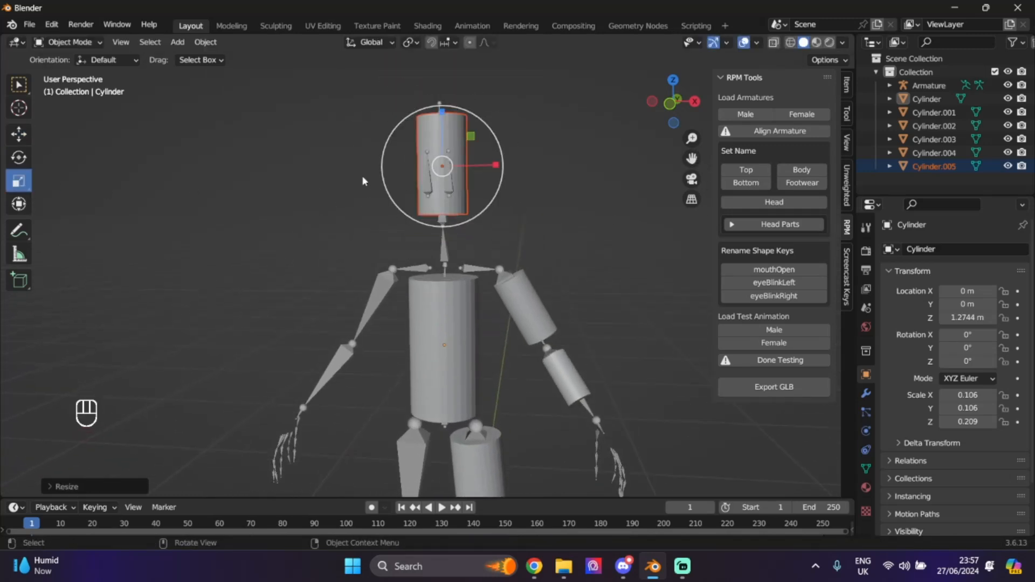
{"action": "left_click", "coordinate": [17, 135]}
{"action": "left_click_drag", "start_coordinate": [442, 110], "coordinate": [442, 141]}
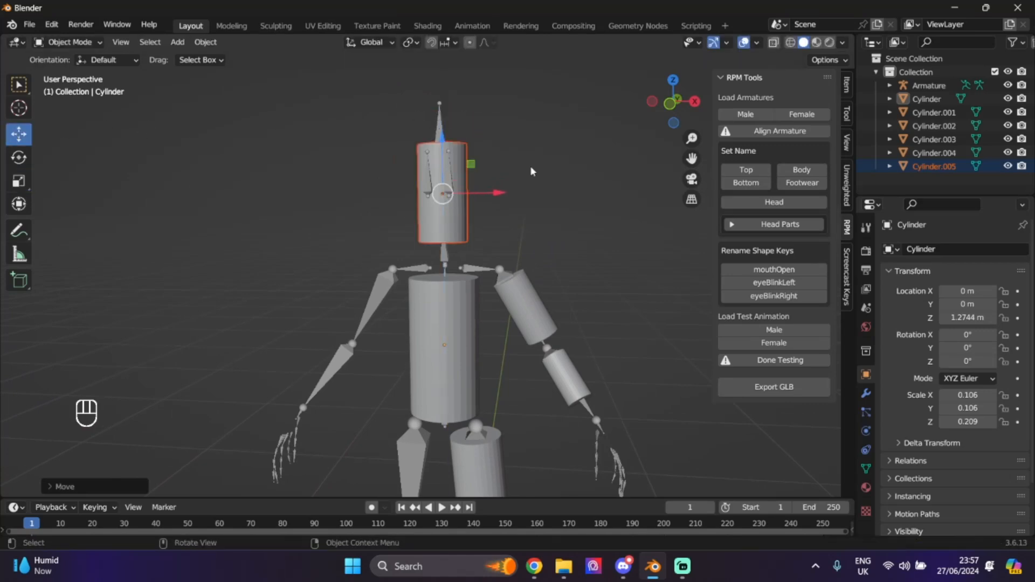
{"action": "left_click", "coordinate": [774, 202]}
{"action": "left_click", "coordinate": [613, 221]}
- Squash the head cylinder to 0.073 × 0.073 × 0.111 and frame the whole rig
{"action": "mouse_move", "coordinate": [665, 112]}
{"action": "left_mouse_down"}
{"action": "mouse_move", "coordinate": [696, 116]}
{"action": "mouse_move", "coordinate": [685, 118]}
{"action": "left_mouse_up"}
{"action": "left_click", "coordinate": [407, 176]}
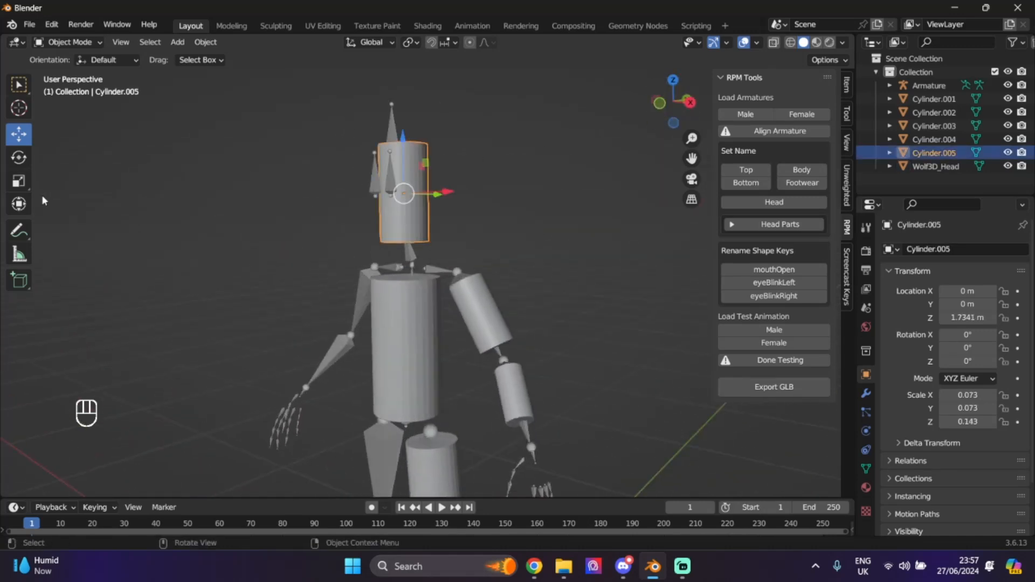
{"action": "left_click", "coordinate": [16, 187]}
{"action": "left_click_drag", "start_coordinate": [404, 145], "coordinate": [404, 159]}
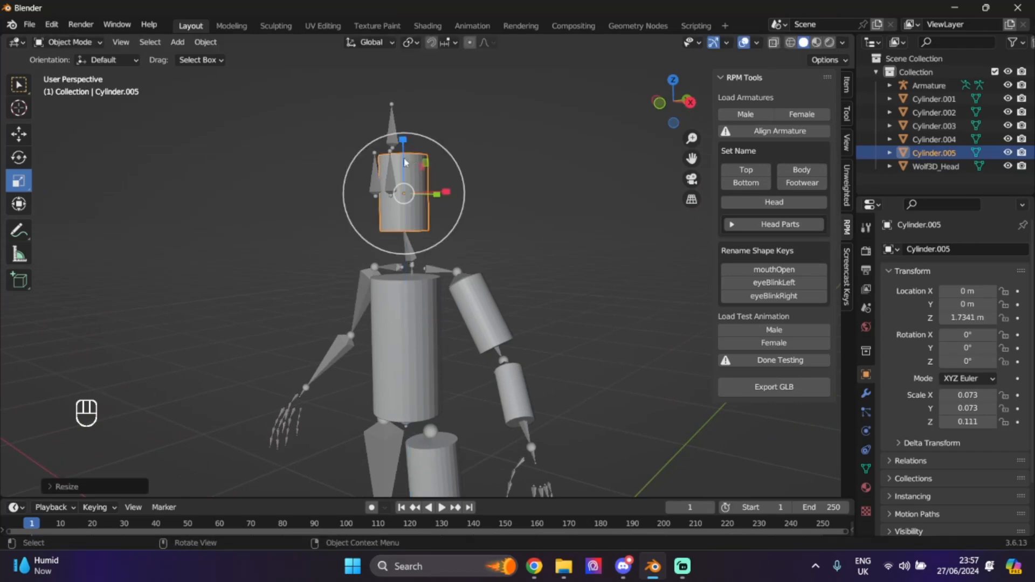
{"action": "left_click", "coordinate": [592, 203]}
{"action": "mouse_move", "coordinate": [667, 113]}
{"action": "left_mouse_down"}
{"action": "mouse_move", "coordinate": [662, 129]}
{"action": "mouse_move", "coordinate": [682, 114]}
{"action": "mouse_move", "coordinate": [664, 114]}
{"action": "left_mouse_up"}
{"action": "scroll", "coordinate": [543, 216], "scroll_direction": "down", "scroll_amount": 1}
{"action": "left_click_drag", "start_coordinate": [692, 159], "coordinate": [661, 38]}
{"action": "scroll", "coordinate": [612, 312], "scroll_direction": "down", "scroll_amount": 2}
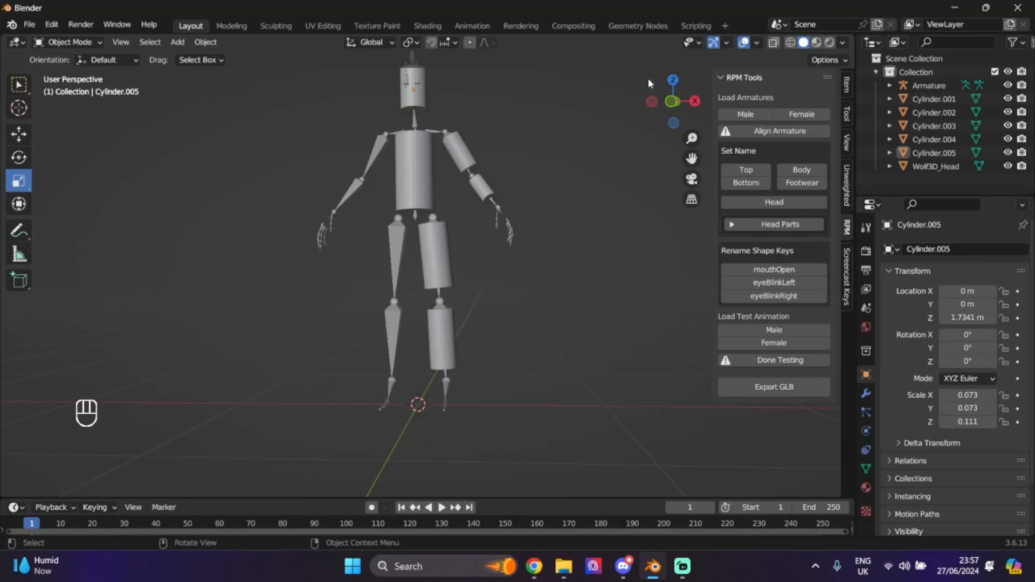
- Select all body meshes from Cylinder.001 through Wolf3D_Head in the Outliner
{"action": "left_click_drag", "start_coordinate": [661, 96], "coordinate": [416, 158]}
{"action": "left_click", "coordinate": [462, 159]}
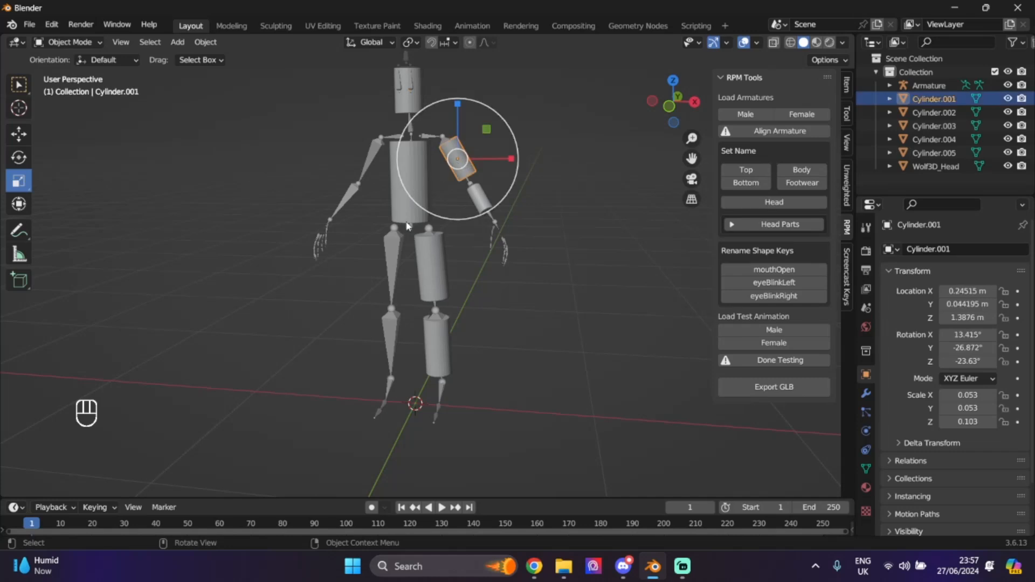
{"action": "left_click", "coordinate": [412, 181]}
{"action": "left_click", "coordinate": [432, 259]}
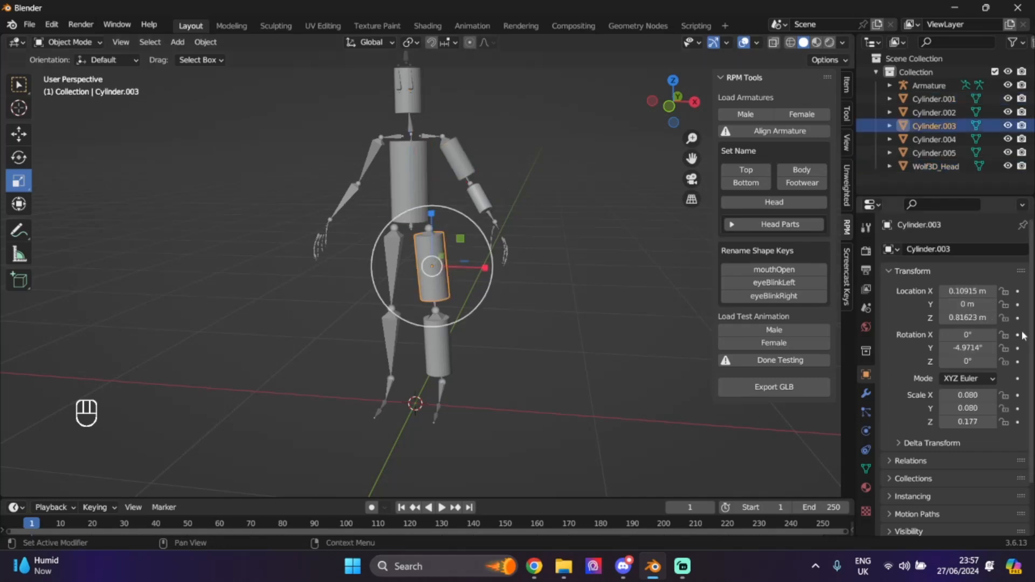
{"action": "left_click", "coordinate": [926, 100]}
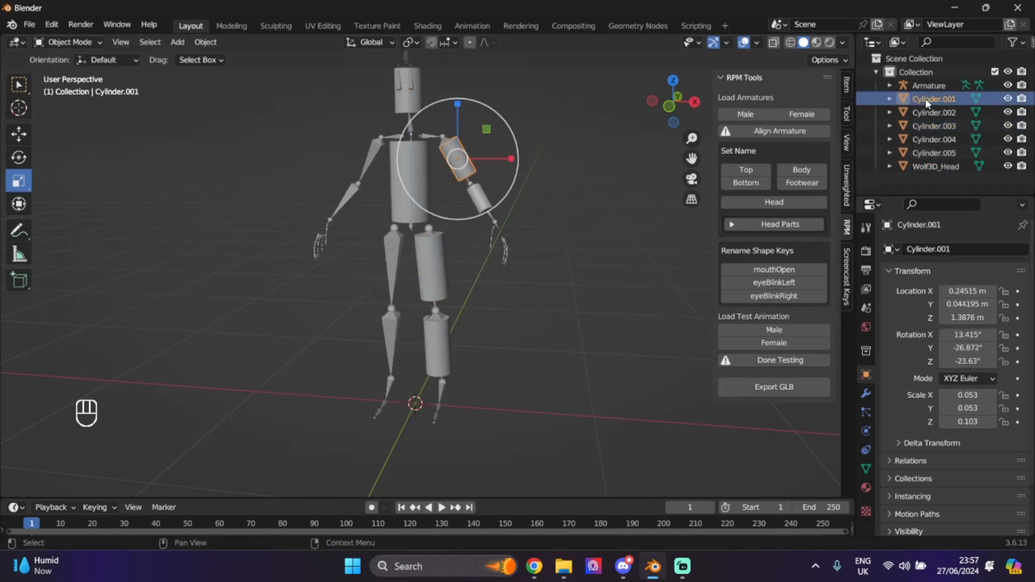
{"action": "left_click", "coordinate": [951, 167]}
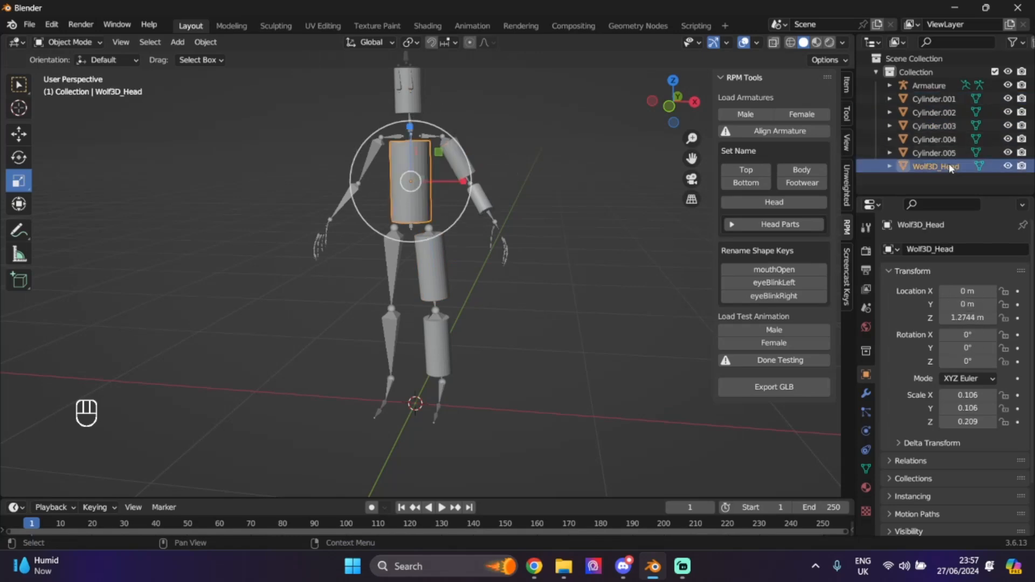
{"action": "left_click", "coordinate": [935, 100], "text": "shift"}
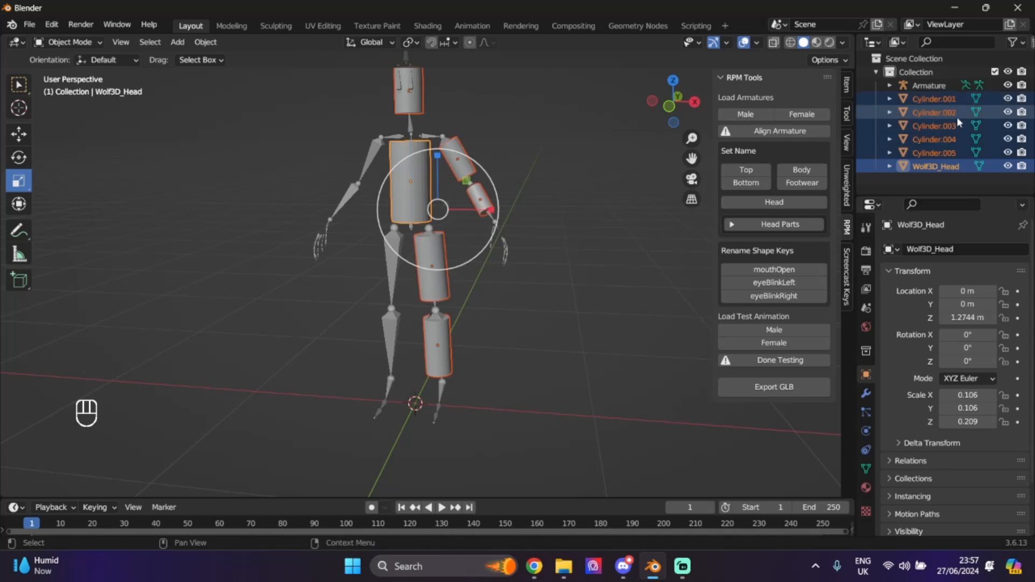
{"action": "left_click", "coordinate": [938, 101]}
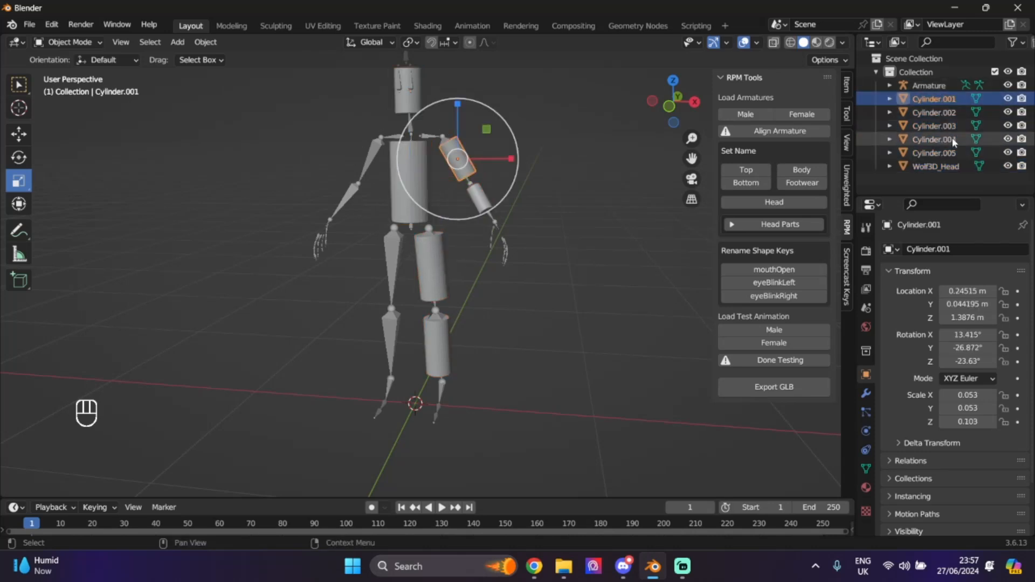
{"action": "left_click", "coordinate": [954, 167], "text": "shift"}
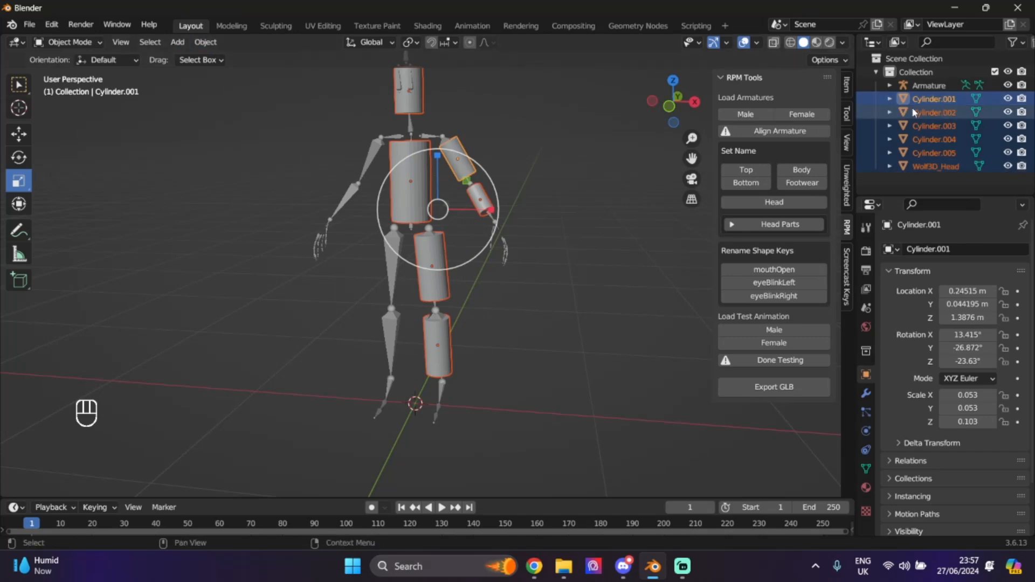
- Make the Armature active and parent the meshes to it With Empty Groups
{"action": "left_click", "coordinate": [925, 88], "text": "ctrl"}
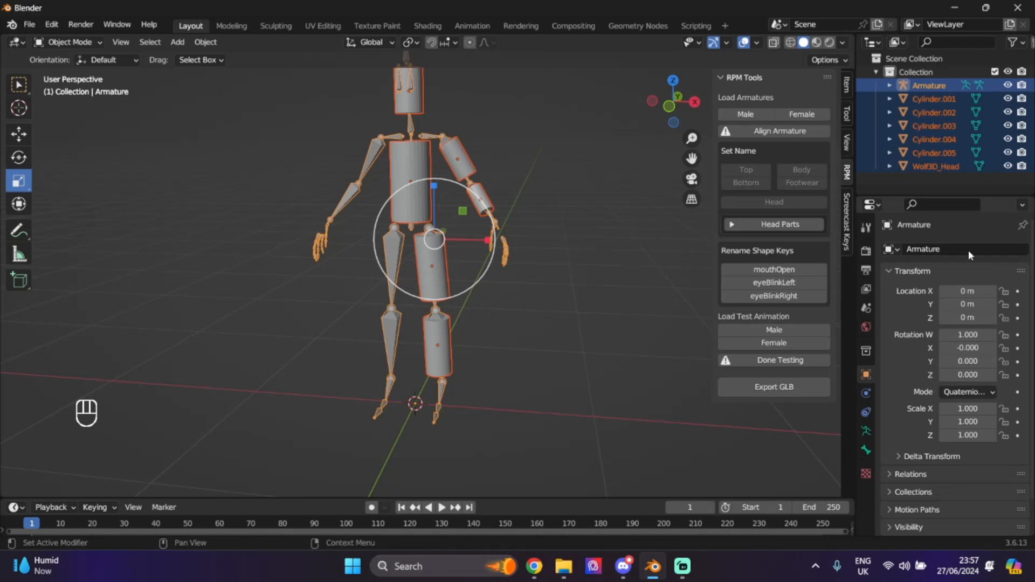
{"action": "left_click", "coordinate": [221, 48]}
{"action": "mouse_move", "coordinate": [271, 242]}
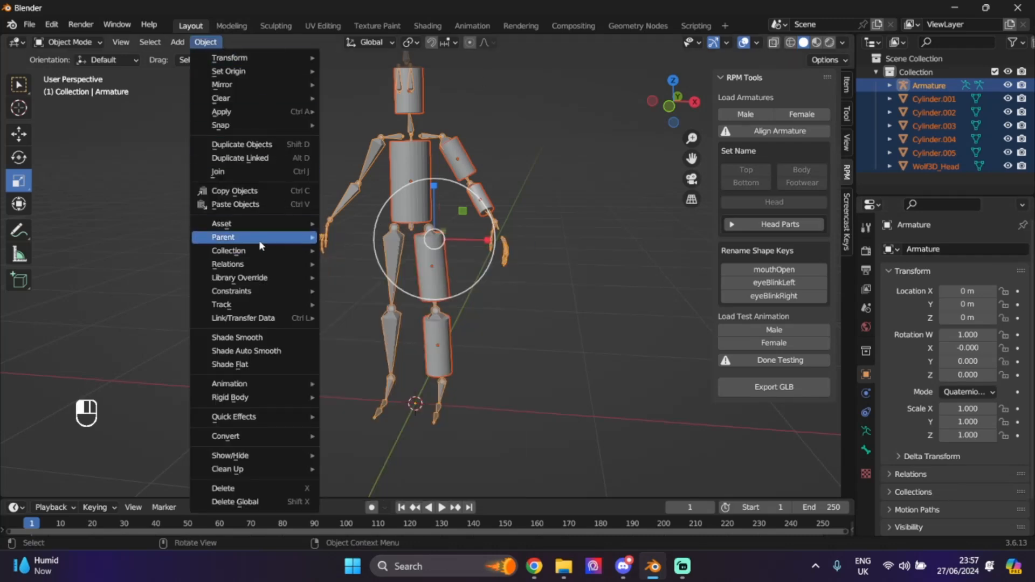
{"action": "left_click", "coordinate": [401, 265]}
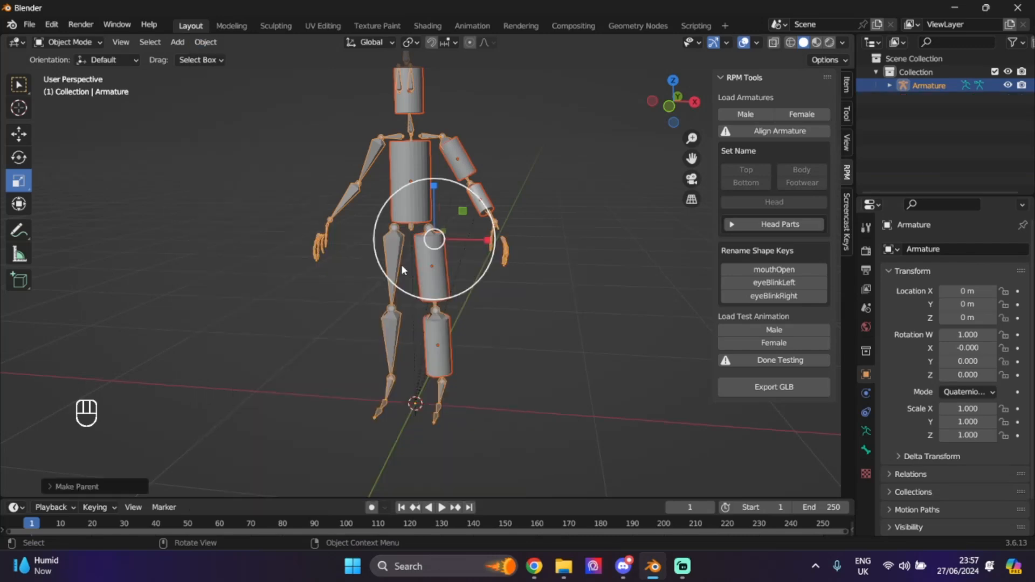
- Select the Armature together with Cylinder.001 and enter Weight Paint mode
{"action": "left_click", "coordinate": [889, 86]}
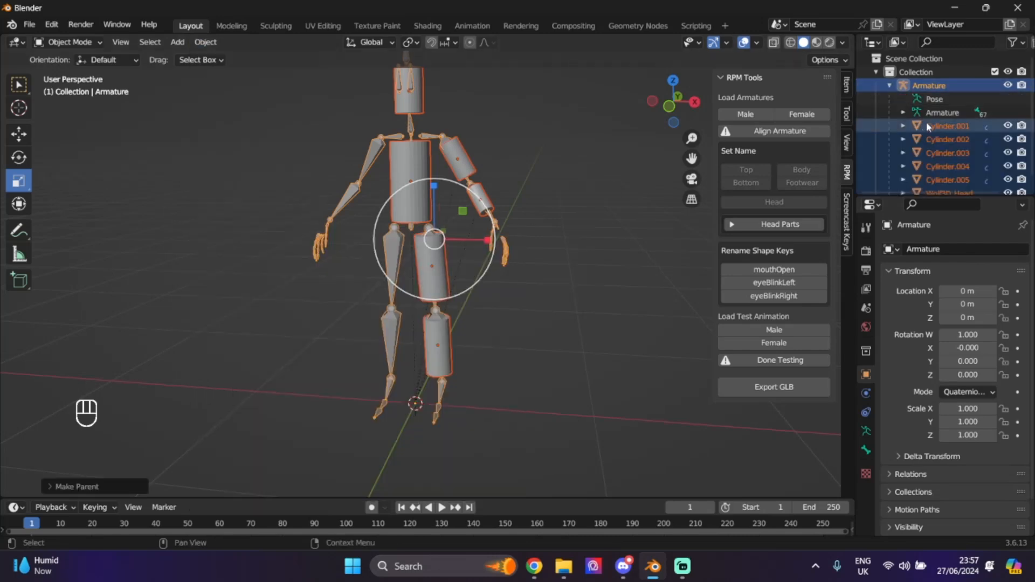
{"action": "scroll", "coordinate": [993, 173], "scroll_direction": "down", "scroll_amount": 1}
{"action": "left_click", "coordinate": [956, 115]}
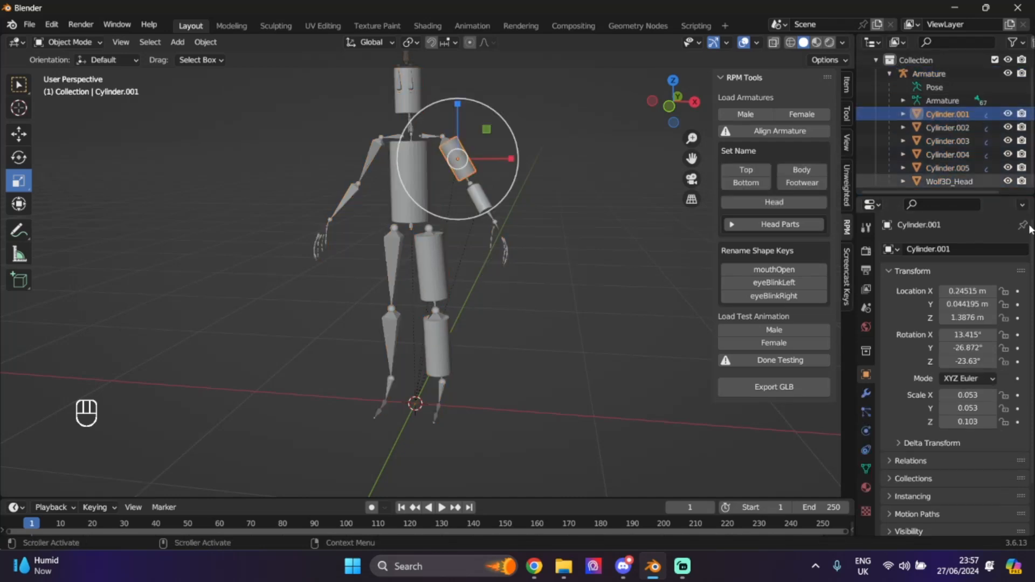
{"action": "left_click", "coordinate": [947, 74]}
{"action": "left_click", "coordinate": [947, 114], "text": "ctrl"}
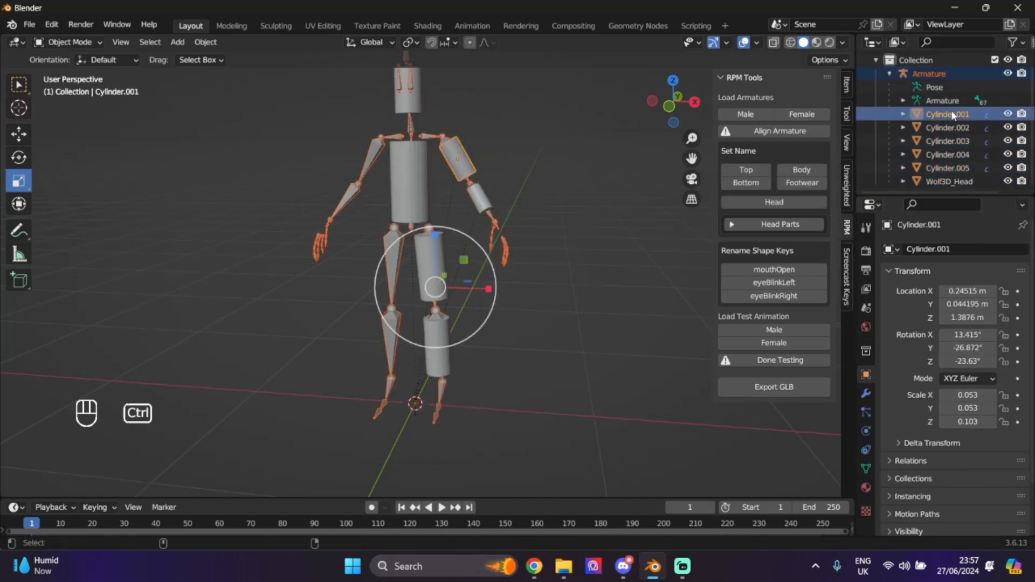
{"action": "left_click", "coordinate": [949, 130]}
{"action": "left_click", "coordinate": [928, 76]}
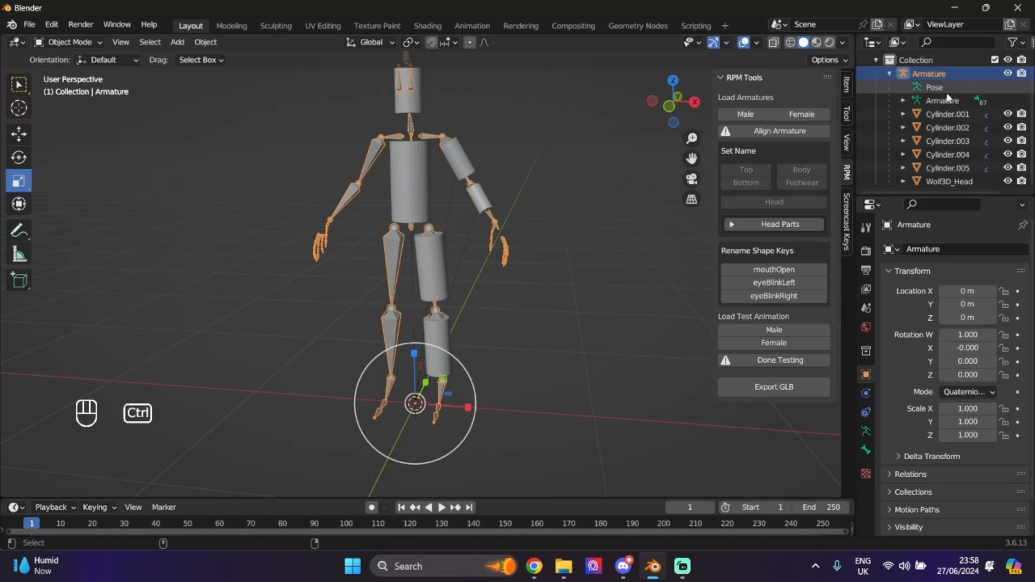
{"action": "left_click", "coordinate": [939, 116], "text": "ctrl"}
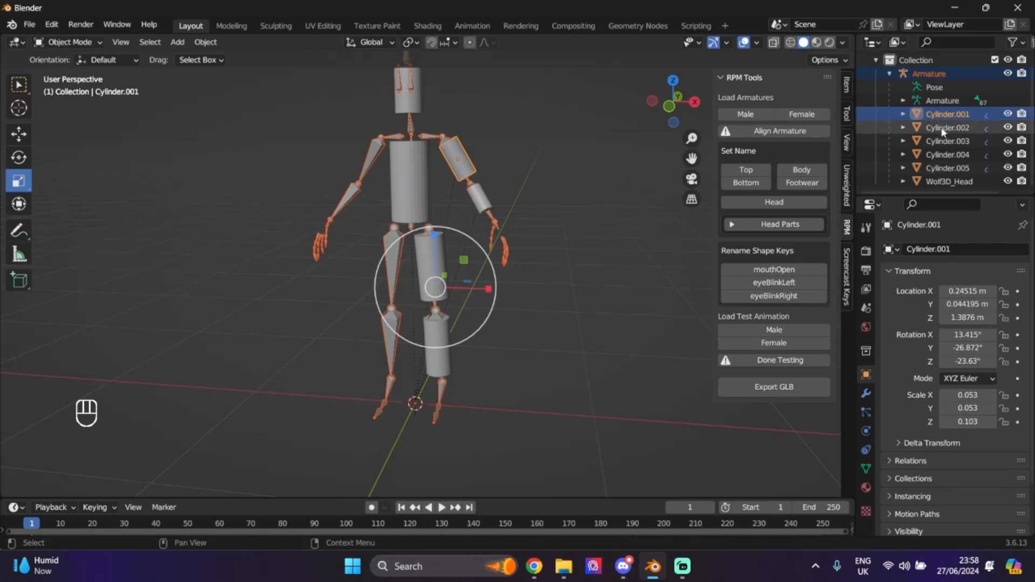
{"action": "left_click", "coordinate": [87, 44]}
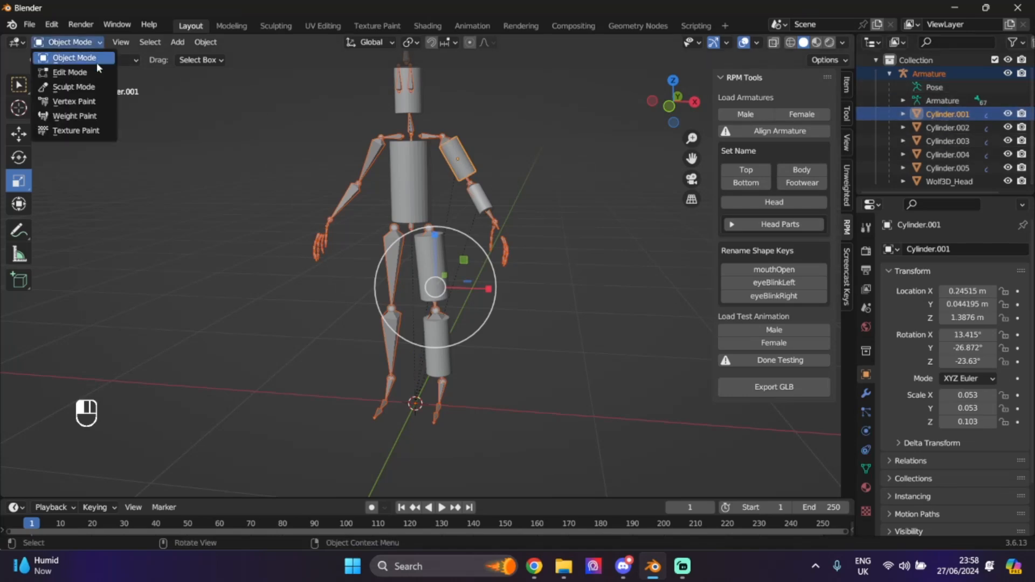
{"action": "left_click", "coordinate": [75, 116]}
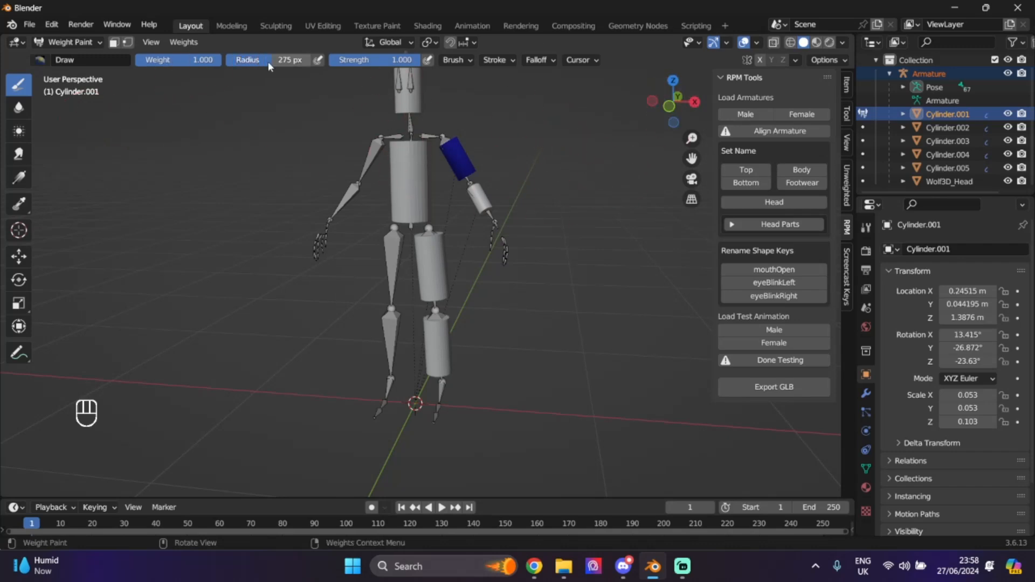
- Choose the Add brush and enable Auto Normalize in the weight paint options
{"action": "left_click", "coordinate": [40, 61]}
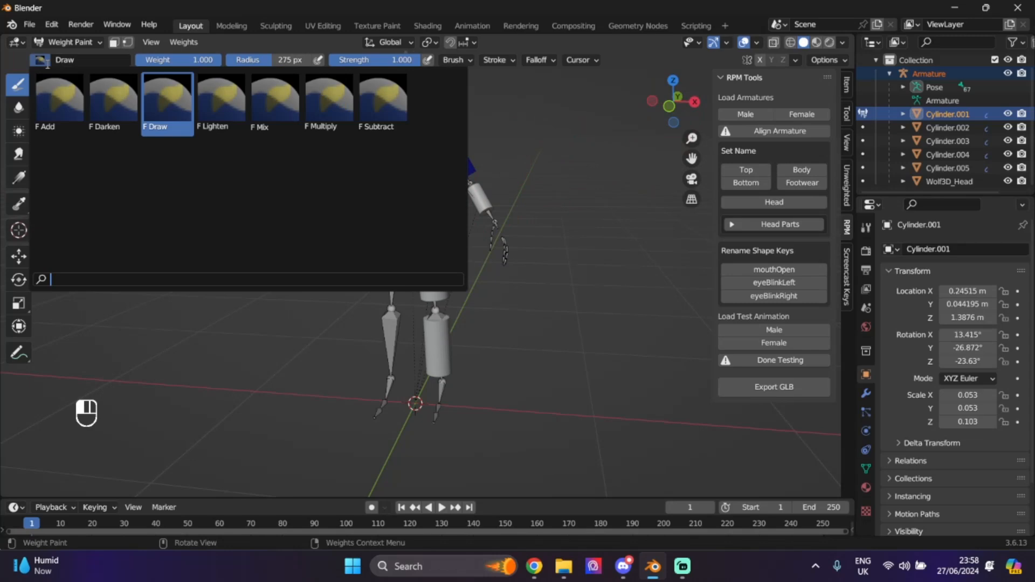
{"action": "left_click", "coordinate": [63, 102]}
{"action": "left_click_drag", "start_coordinate": [692, 158], "coordinate": [692, 184]}
{"action": "left_click", "coordinate": [842, 61]}
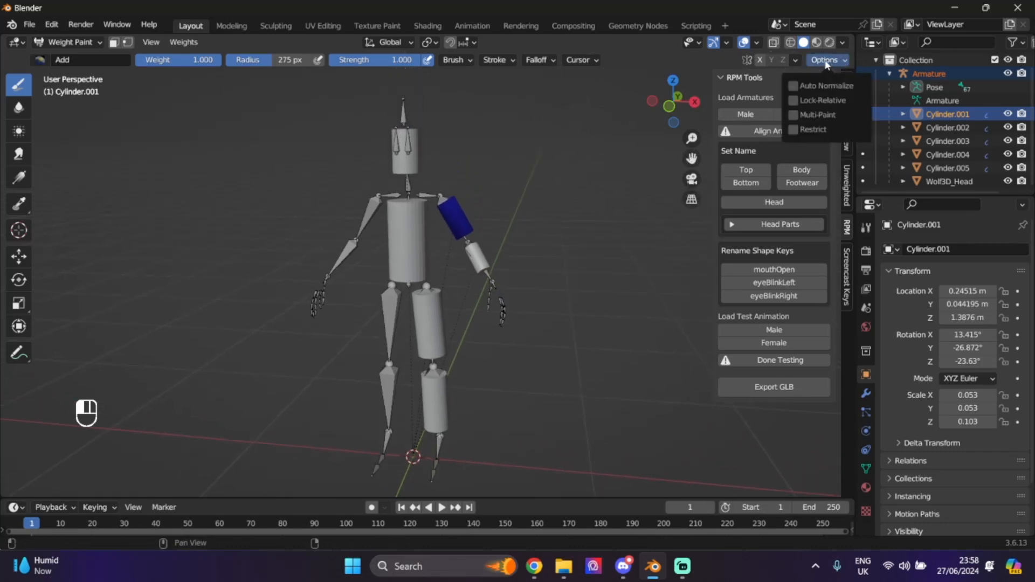
{"action": "left_click", "coordinate": [797, 87]}
{"action": "scroll", "coordinate": [561, 255], "scroll_direction": "up", "scroll_amount": 3}
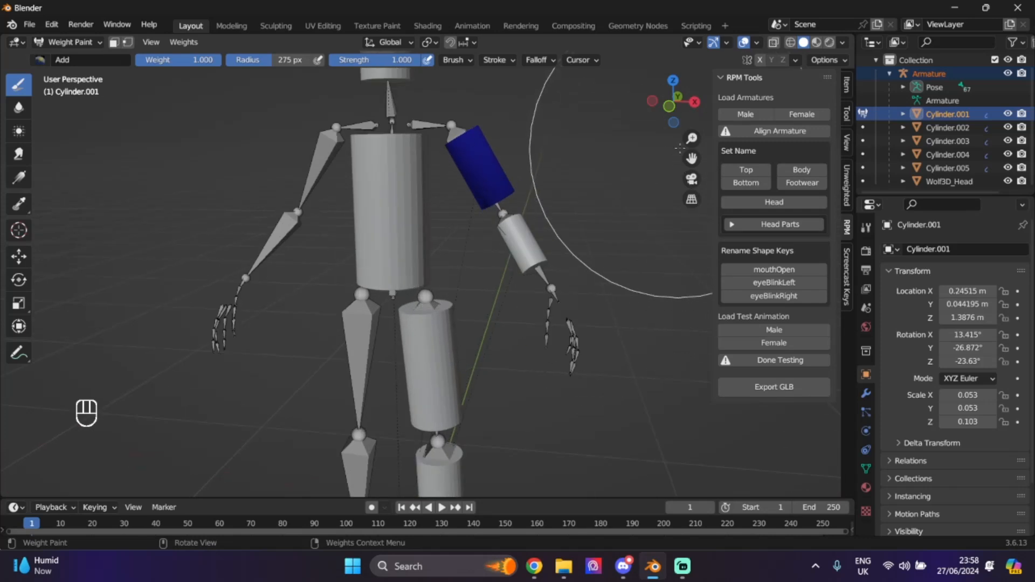
{"action": "left_click_drag", "start_coordinate": [692, 159], "coordinate": [683, 219]}
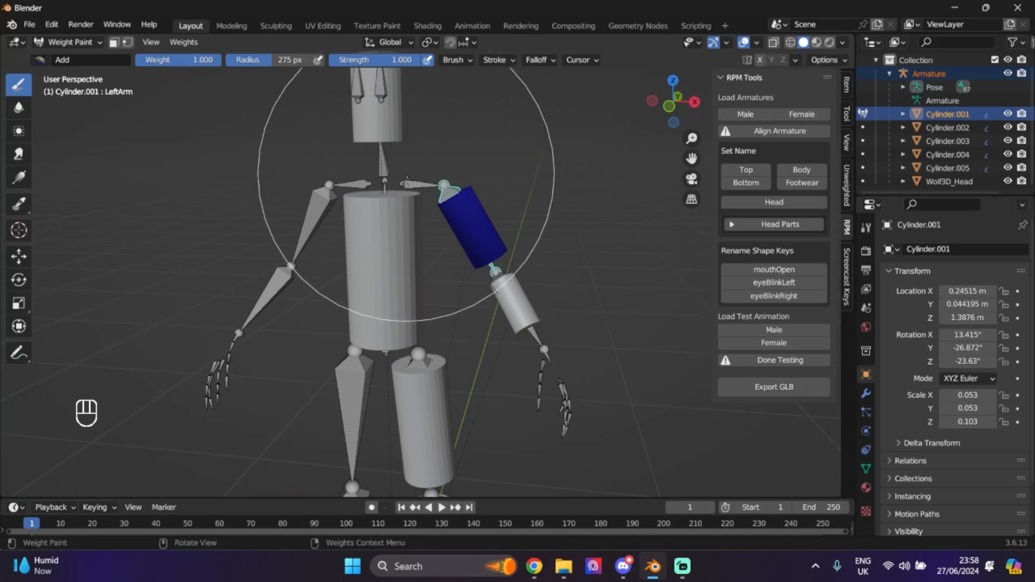
- Paint Cylinder.001 fully red for the LeftArm bone and return to Object Mode
{"action": "left_click", "coordinate": [471, 215]}
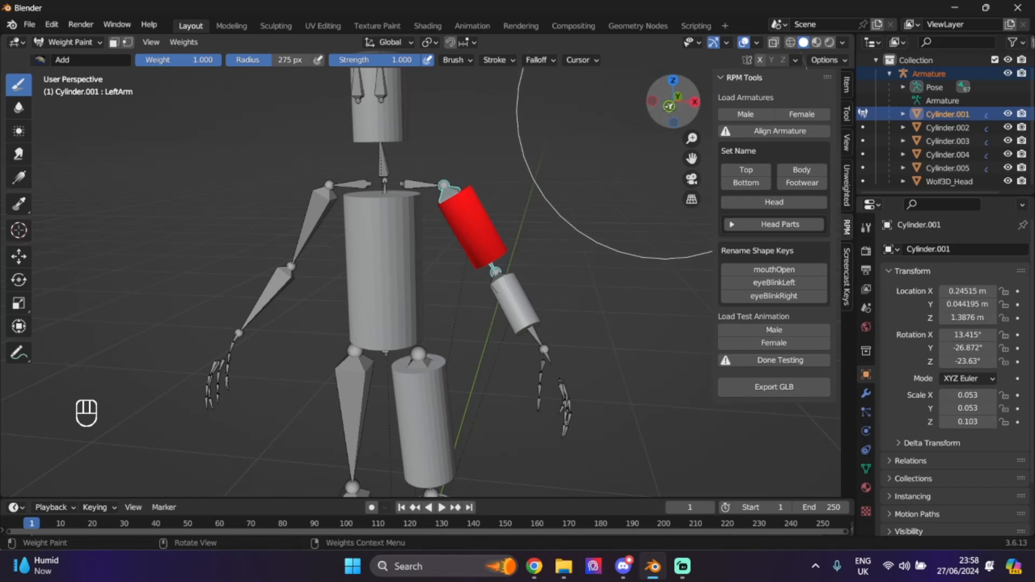
{"action": "mouse_move", "coordinate": [676, 109]}
{"action": "left_mouse_down"}
{"action": "mouse_move", "coordinate": [392, 108]}
{"action": "mouse_move", "coordinate": [679, 108]}
{"action": "left_mouse_up"}
{"action": "left_click", "coordinate": [70, 43]}
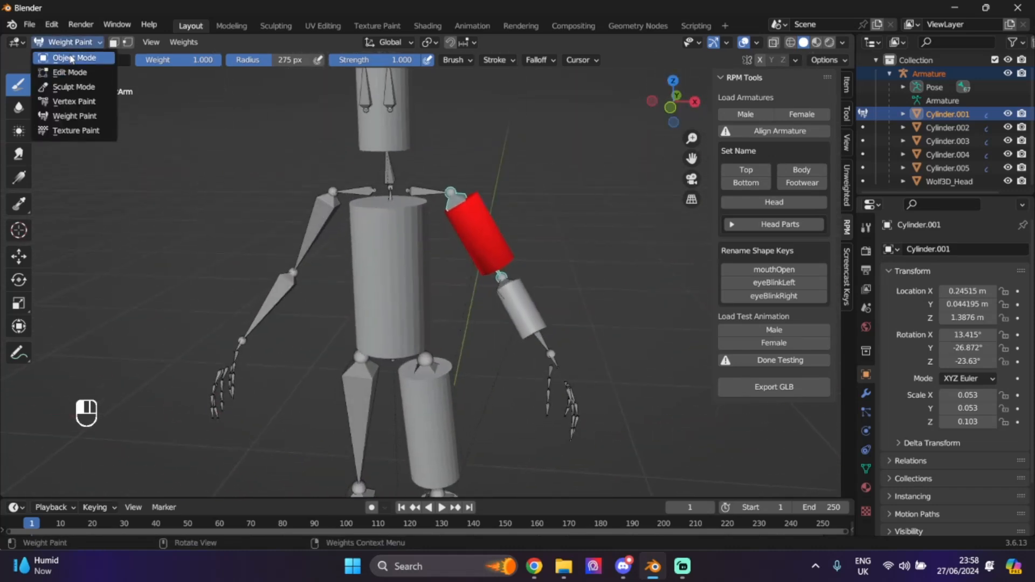
{"action": "left_click", "coordinate": [74, 57]}
{"action": "left_click", "coordinate": [928, 73]}
{"action": "left_click", "coordinate": [933, 128], "text": "ctrl"}
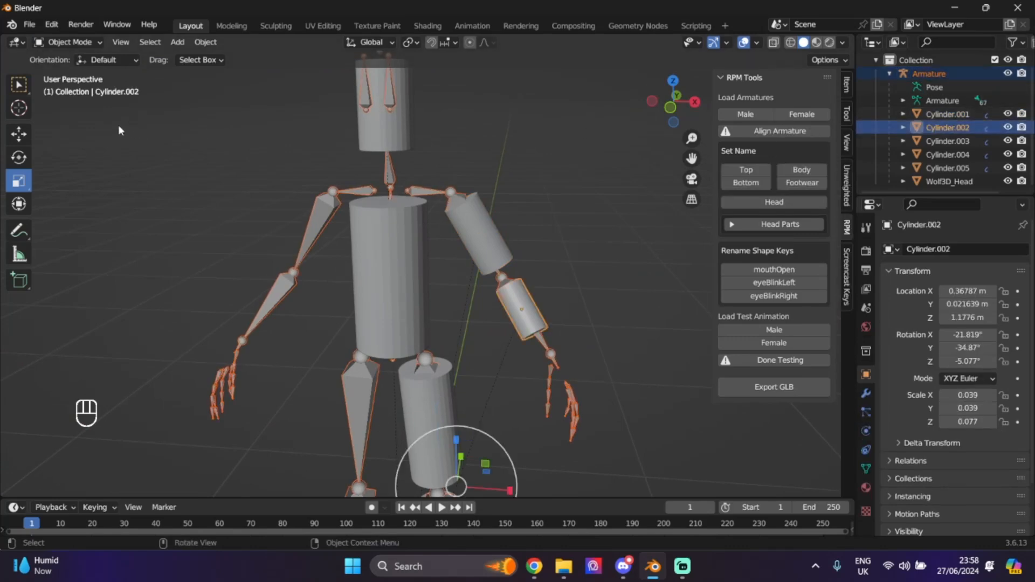
- Paint the forearm cylinder with full LeftForeArm weight and return to Object Mode
{"action": "left_click", "coordinate": [70, 42]}
{"action": "left_click", "coordinate": [75, 112]}
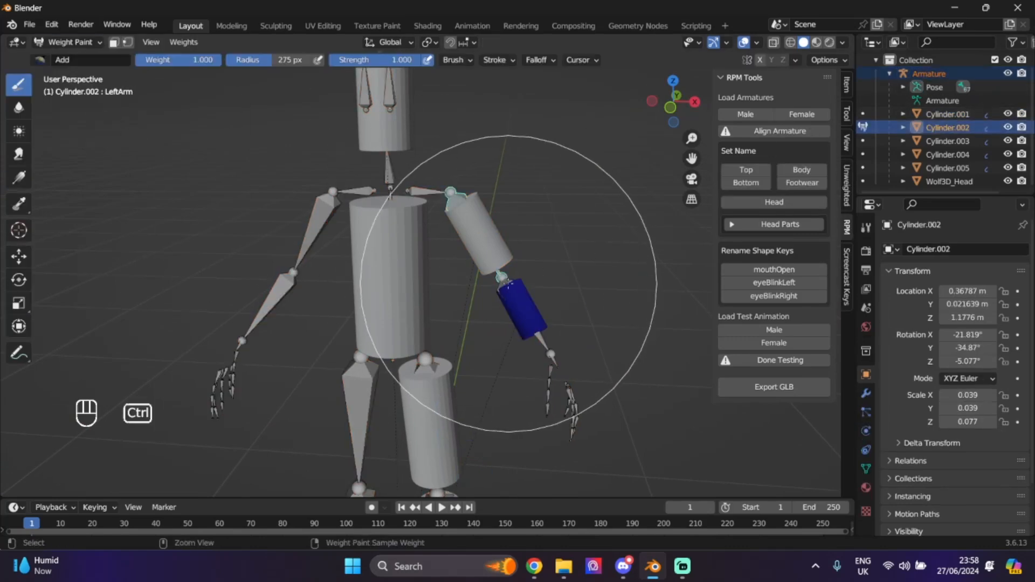
{"action": "left_click", "coordinate": [575, 243], "text": "ctrl"}
{"action": "left_click", "coordinate": [70, 42]}
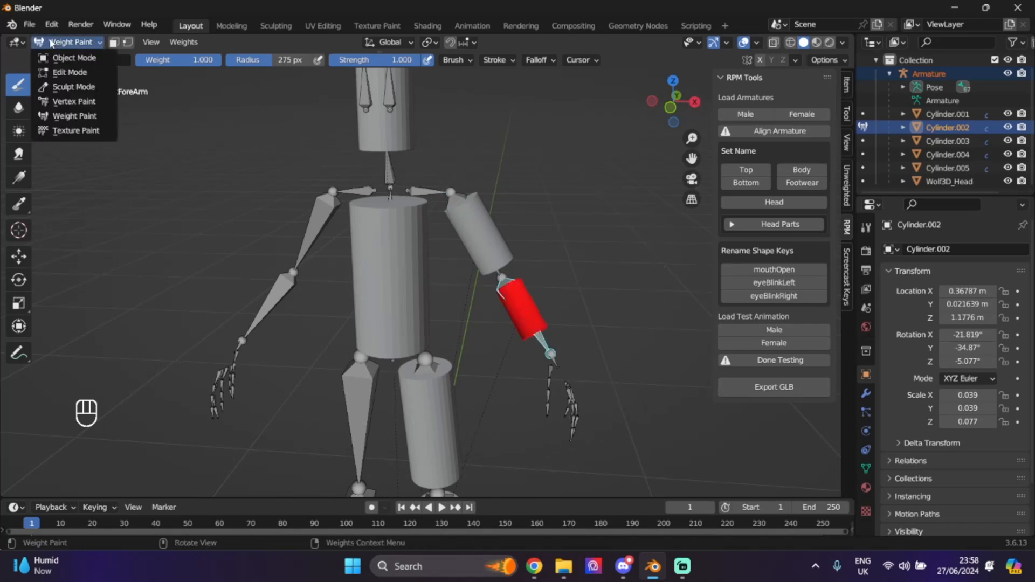
{"action": "left_click", "coordinate": [74, 57]}
- Select the armature plus the upper-leg cylinder and paint it fully to LeftUpLeg
{"action": "left_click", "coordinate": [939, 73]}
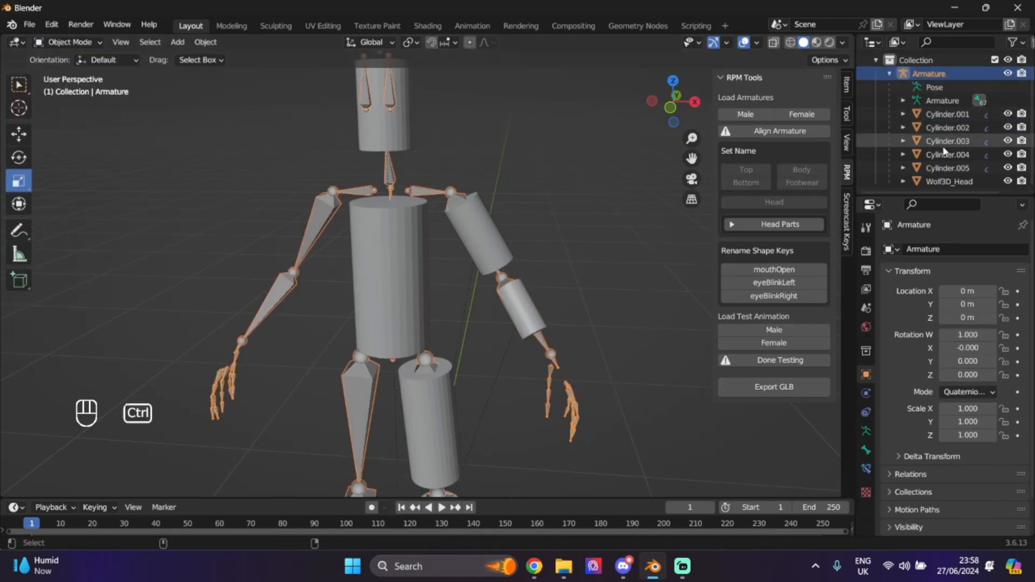
{"action": "left_click", "coordinate": [948, 142], "text": "ctrl"}
{"action": "left_click", "coordinate": [54, 43]}
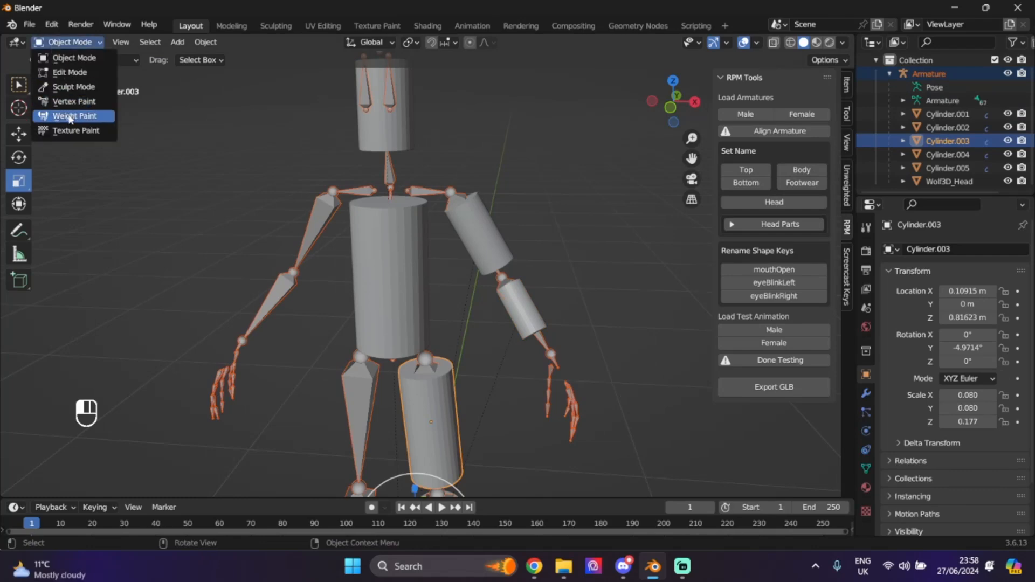
{"action": "left_click", "coordinate": [51, 42]}
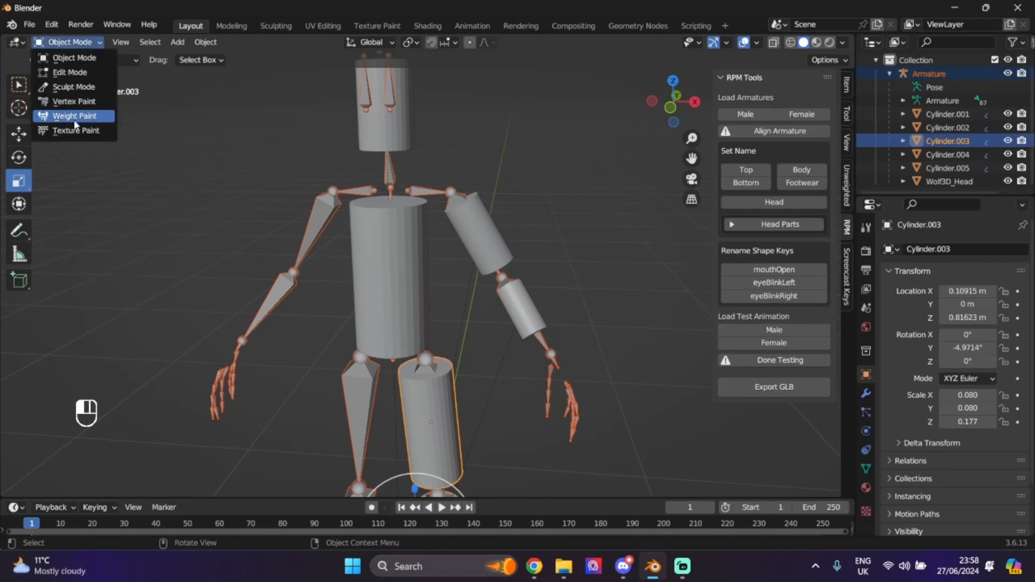
{"action": "left_click", "coordinate": [73, 120]}
{"action": "left_click", "coordinate": [424, 365], "text": "ctrl"}
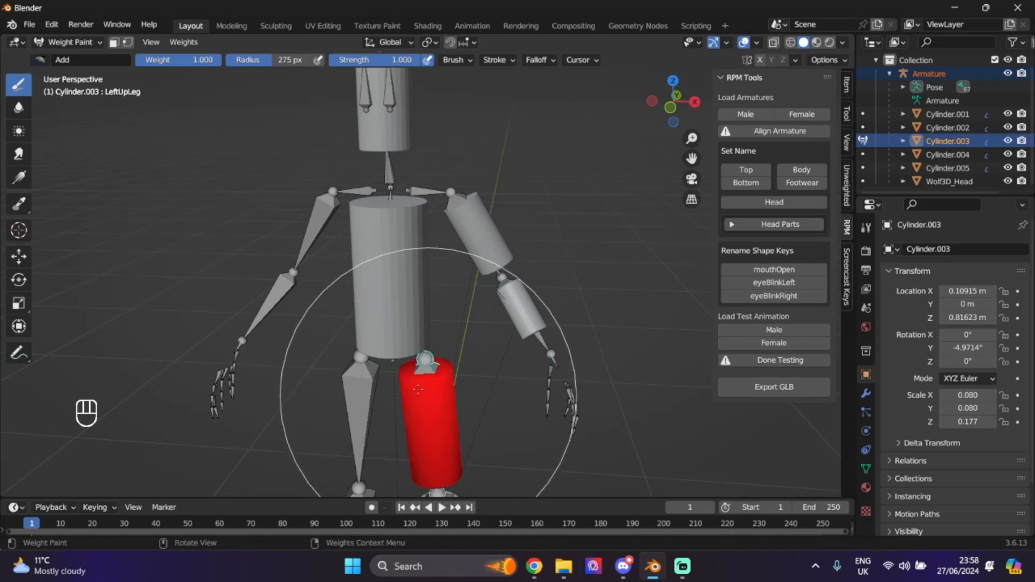
{"action": "left_click", "coordinate": [69, 43]}
{"action": "left_click", "coordinate": [74, 60]}
- Select the armature plus the lower-leg cylinder and paint it fully to LeftLeg
{"action": "left_click", "coordinate": [934, 74]}
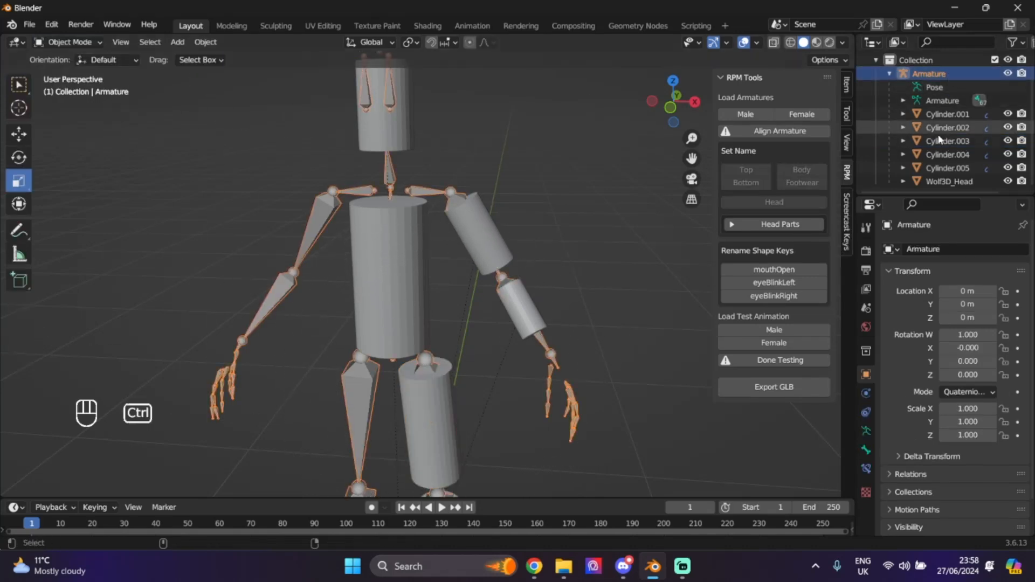
{"action": "left_click", "coordinate": [946, 158], "text": "ctrl"}
{"action": "left_click_drag", "start_coordinate": [693, 159], "coordinate": [697, 3]}
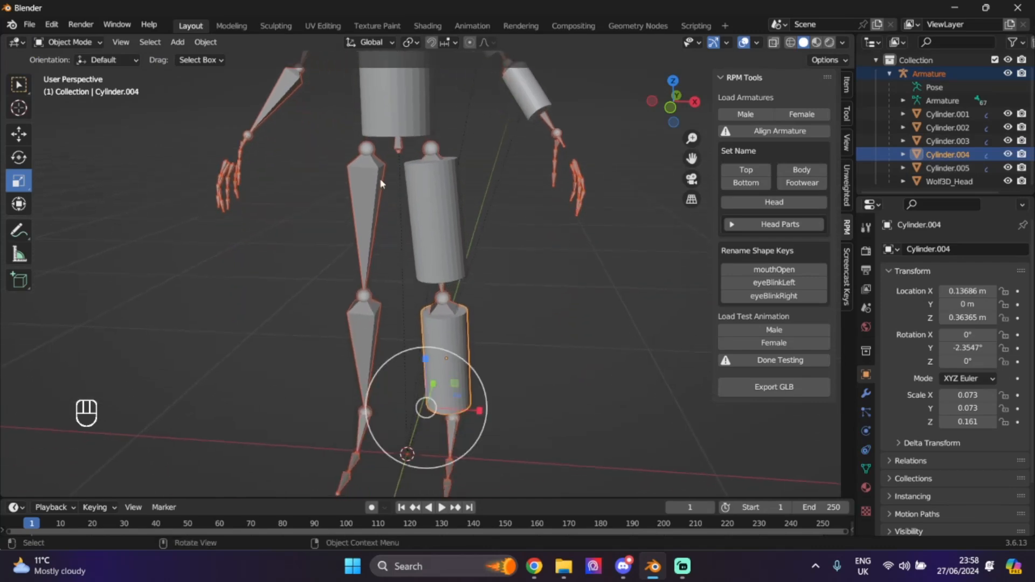
{"action": "left_click", "coordinate": [84, 43]}
{"action": "left_click", "coordinate": [71, 102]}
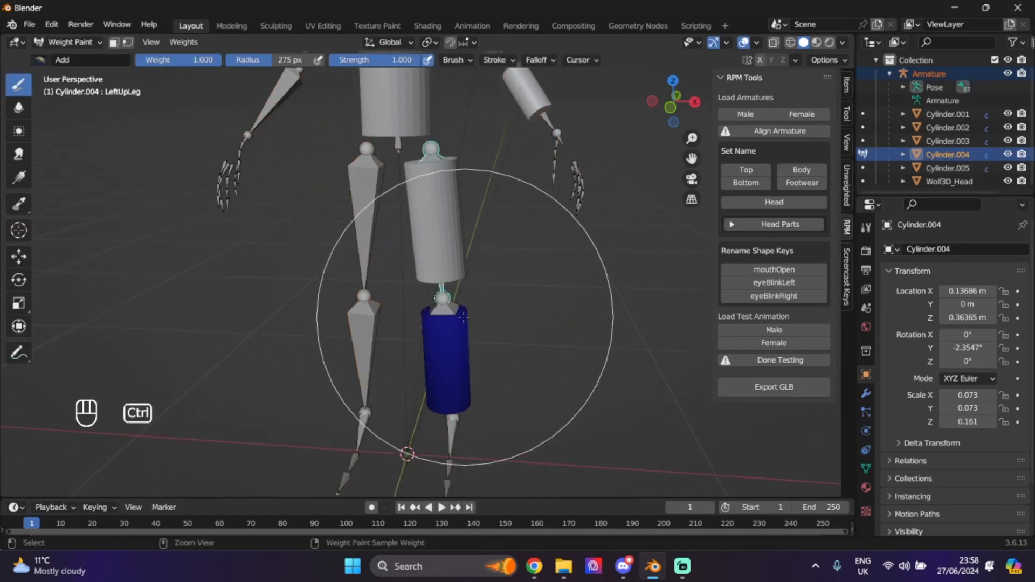
{"action": "left_click", "coordinate": [459, 426], "text": "ctrl"}
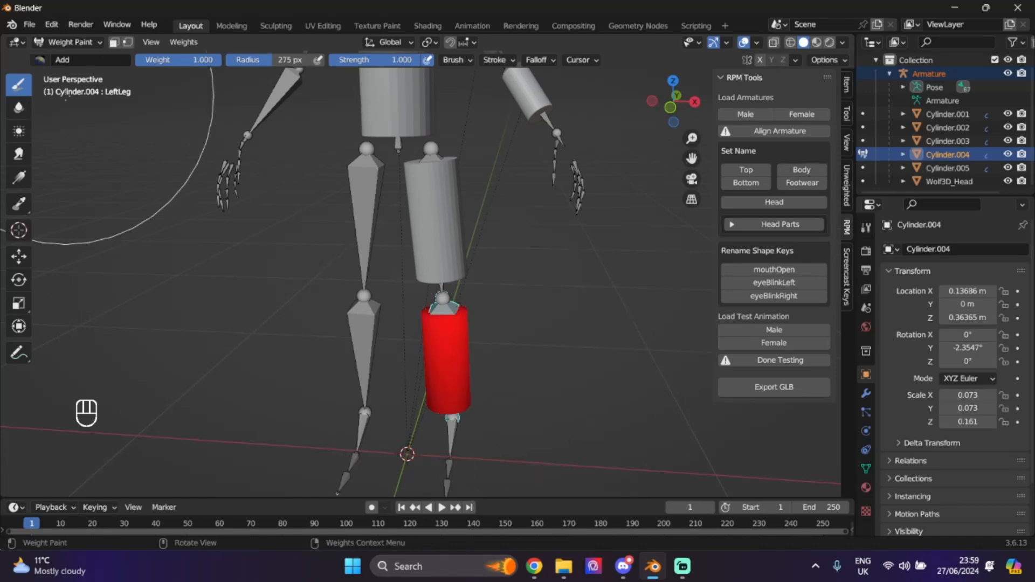
{"action": "left_click", "coordinate": [66, 43]}
{"action": "left_click", "coordinate": [67, 58]}
- Paint the head cylinder fully to the Head bone, then select the torso mesh Wolf3D_Head
{"action": "left_click", "coordinate": [929, 74]}
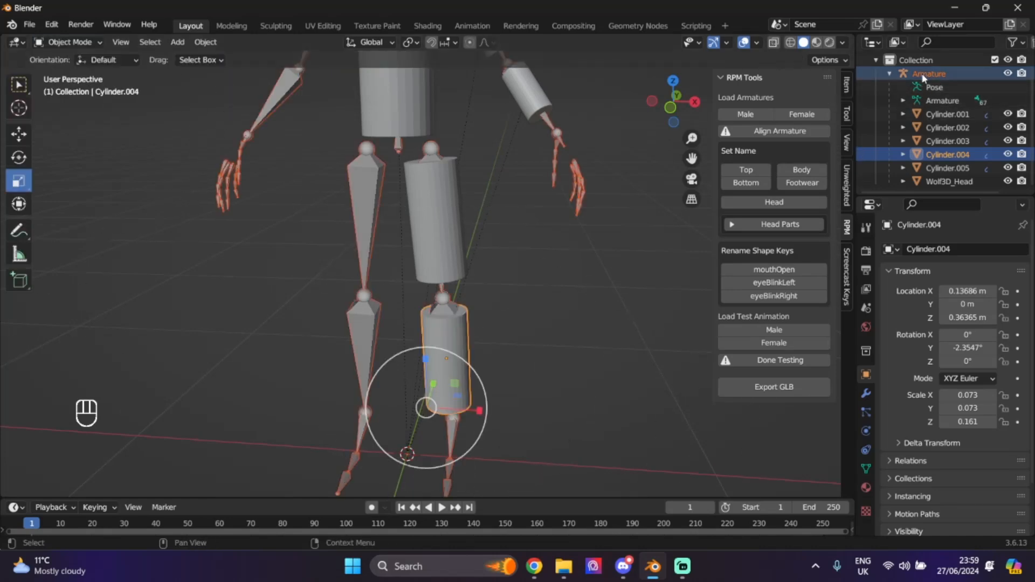
{"action": "left_click", "coordinate": [939, 169], "text": "ctrl"}
{"action": "left_click_drag", "start_coordinate": [692, 158], "coordinate": [720, 383]}
{"action": "left_click", "coordinate": [66, 42]}
{"action": "left_click", "coordinate": [60, 115]}
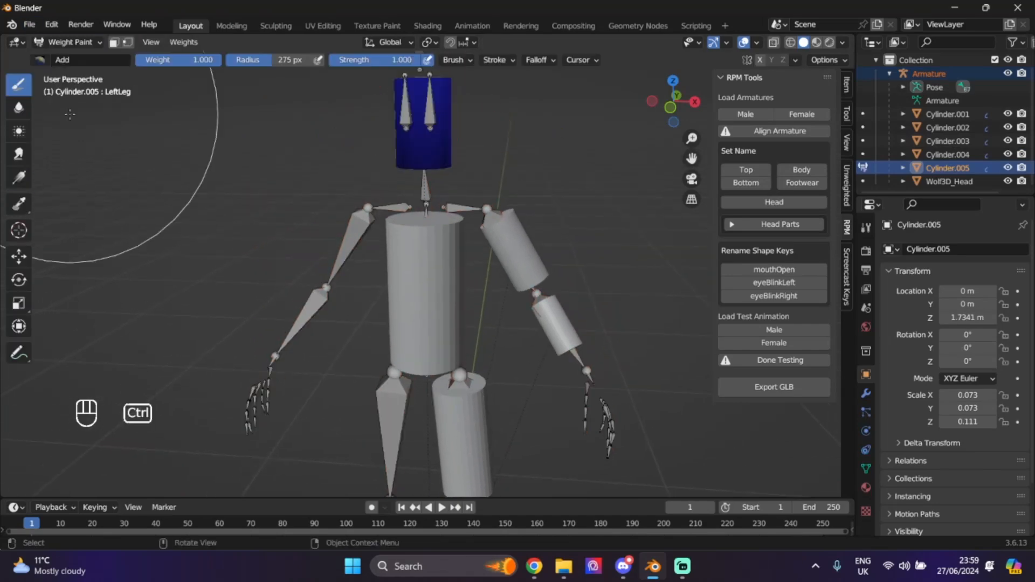
{"action": "left_click", "coordinate": [1008, 168]}
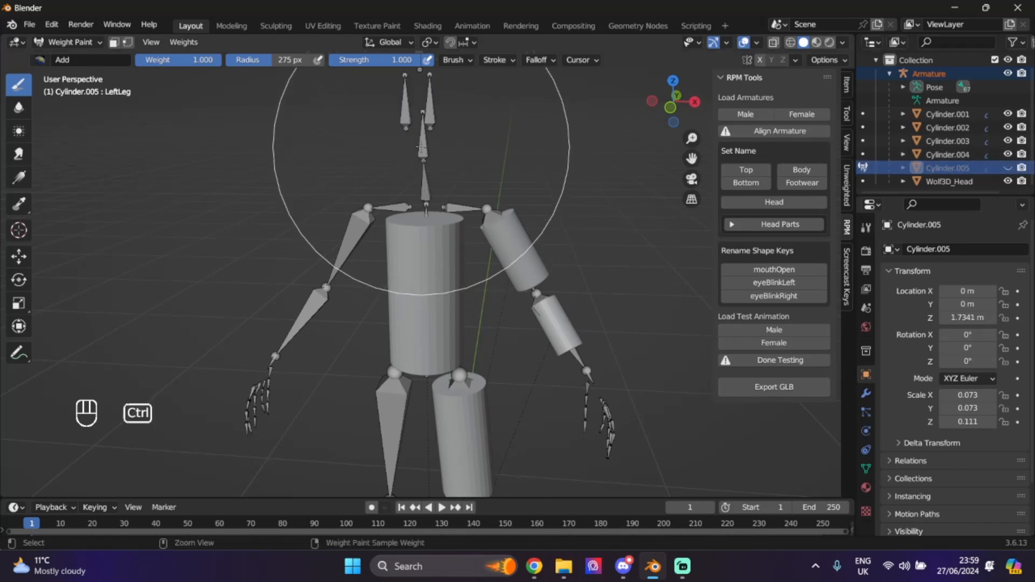
{"action": "left_click", "coordinate": [424, 135], "text": "ctrl"}
{"action": "left_click", "coordinate": [1008, 167]}
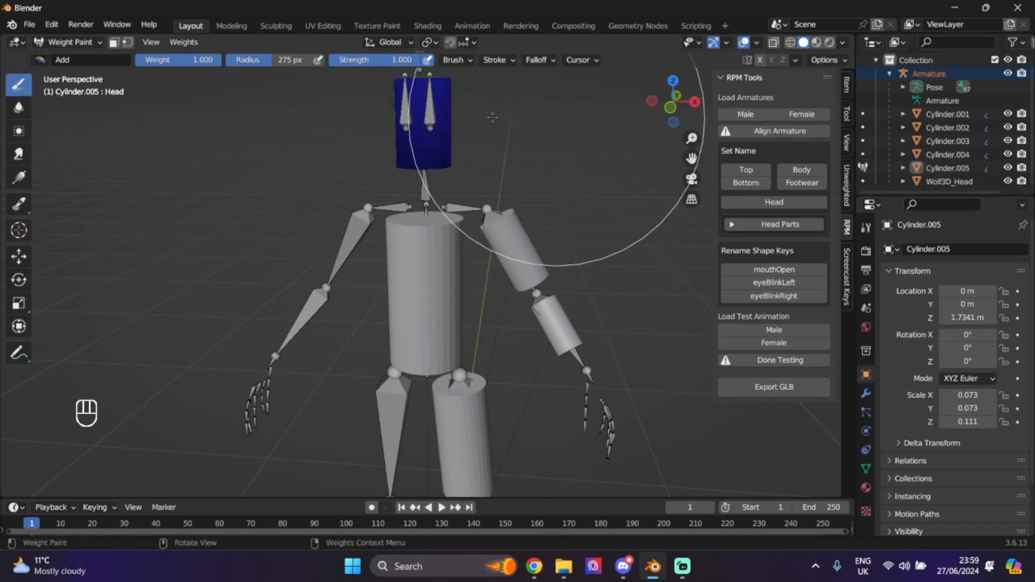
{"action": "left_click", "coordinate": [425, 146]}
{"action": "left_click", "coordinate": [72, 42]}
{"action": "left_click", "coordinate": [60, 53]}
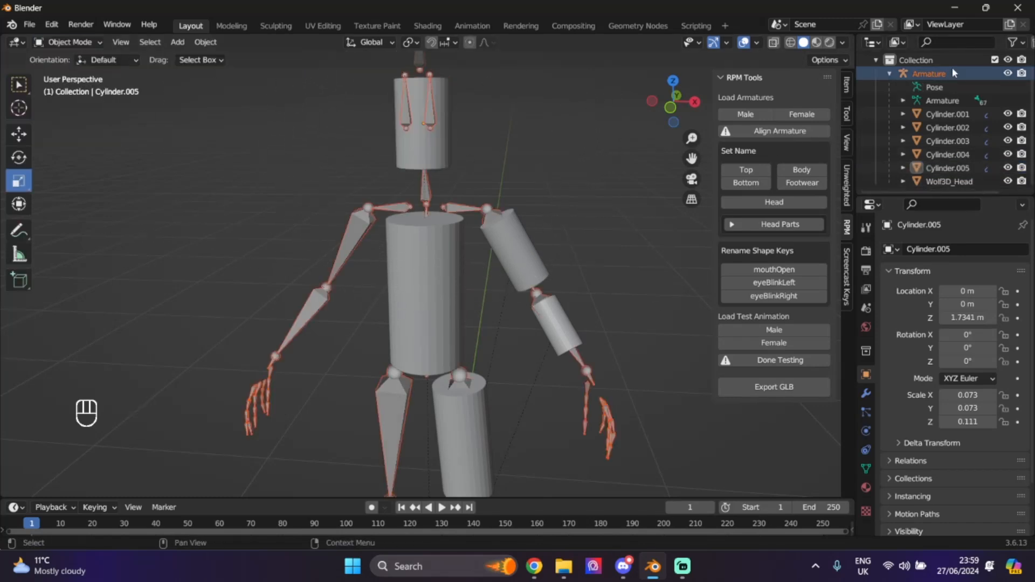
{"action": "left_click", "coordinate": [953, 181], "text": "ctrl"}
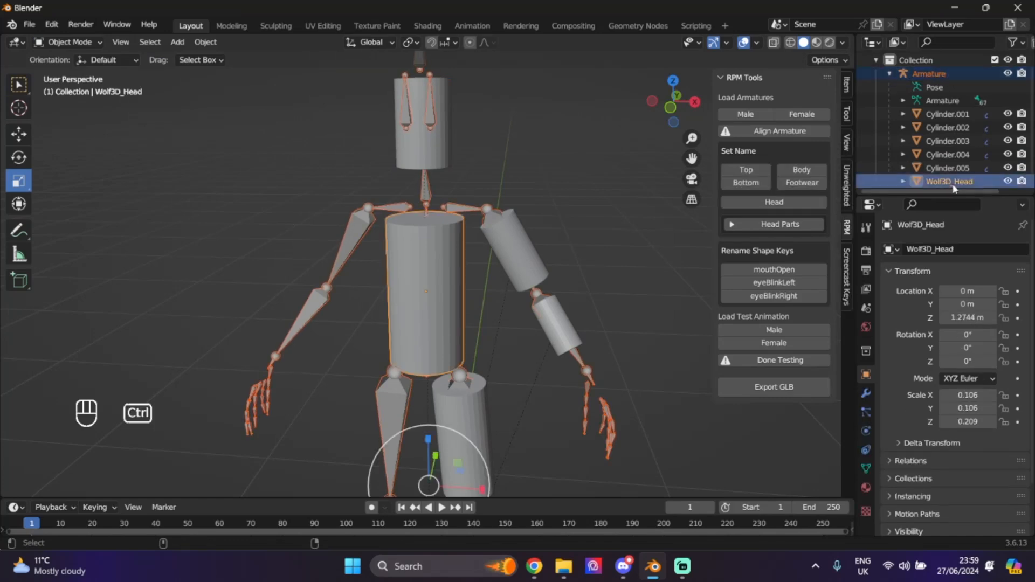
{"action": "left_click", "coordinate": [65, 42]}
- Paint a Spine2 weight gradient from the top of the torso downward
{"action": "left_click", "coordinate": [94, 116]}
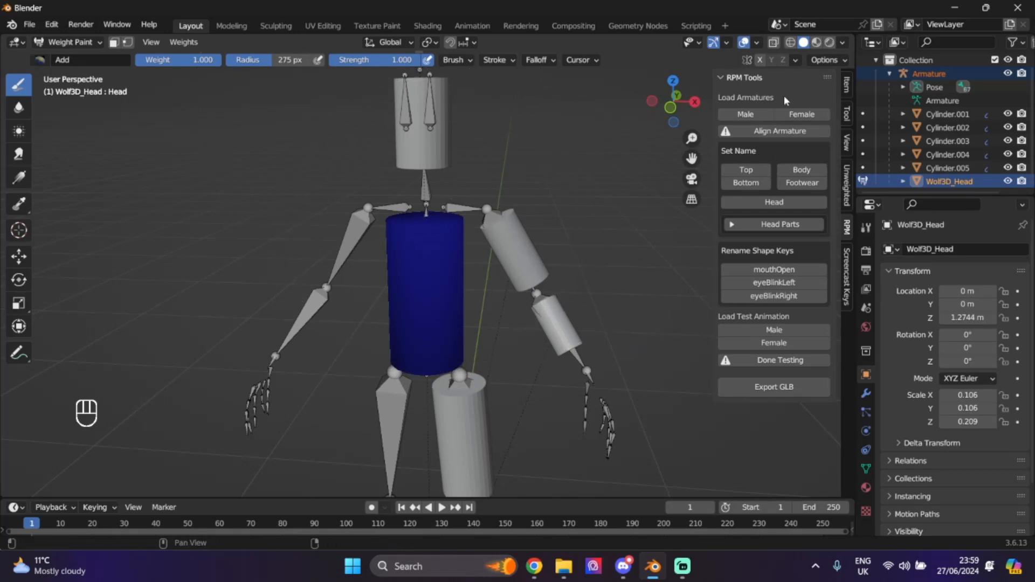
{"action": "left_click", "coordinate": [427, 213], "text": "ctrl"}
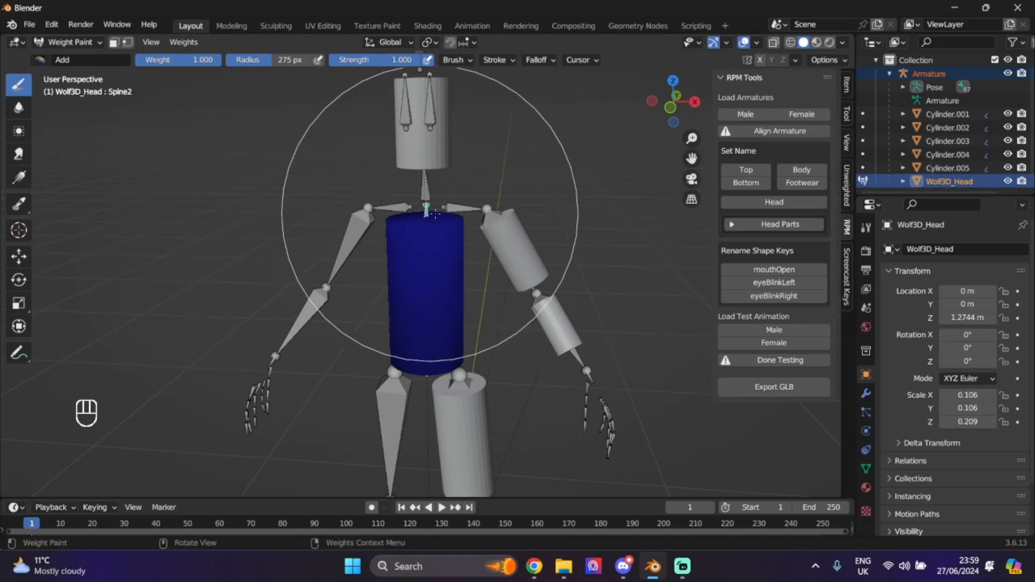
{"action": "left_click", "coordinate": [1008, 181]}
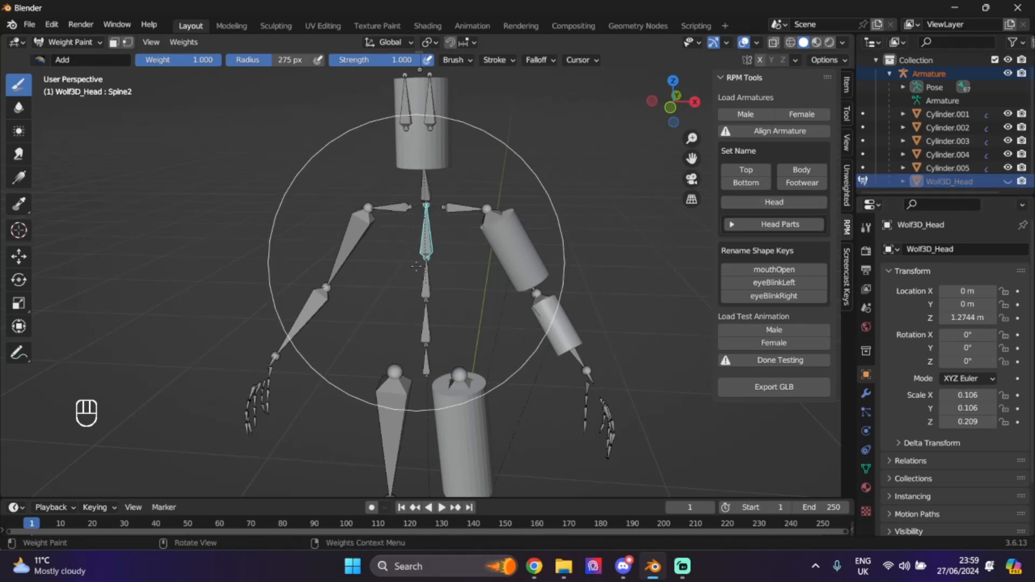
{"action": "mouse_move", "coordinate": [677, 114]}
{"action": "left_mouse_down"}
{"action": "mouse_move", "coordinate": [559, 108]}
{"action": "mouse_move", "coordinate": [677, 107]}
{"action": "left_mouse_up"}
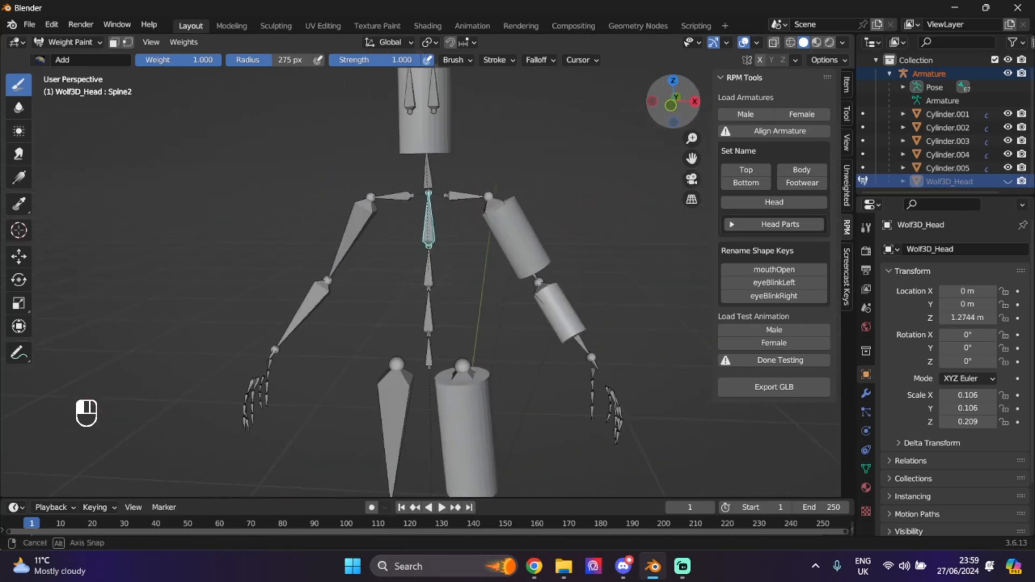
{"action": "left_click", "coordinate": [19, 183]}
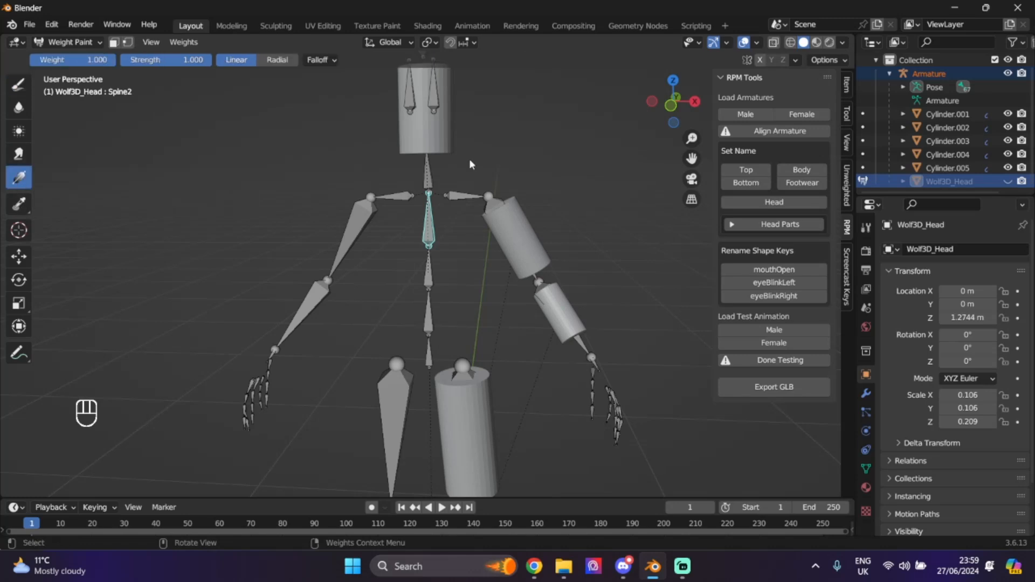
{"action": "left_click", "coordinate": [1008, 181]}
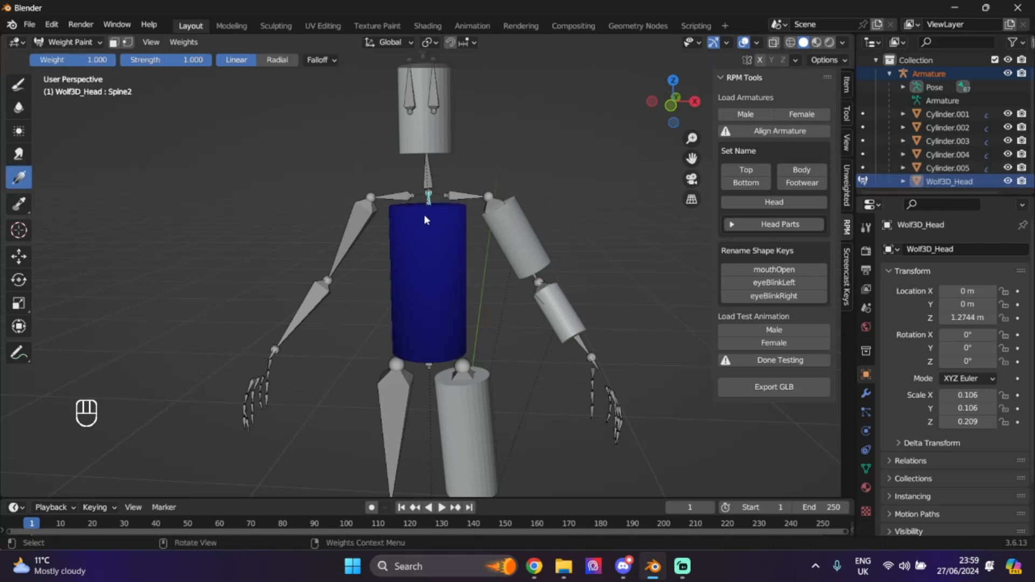
{"action": "left_click_drag", "start_coordinate": [424, 215], "coordinate": [423, 257]}
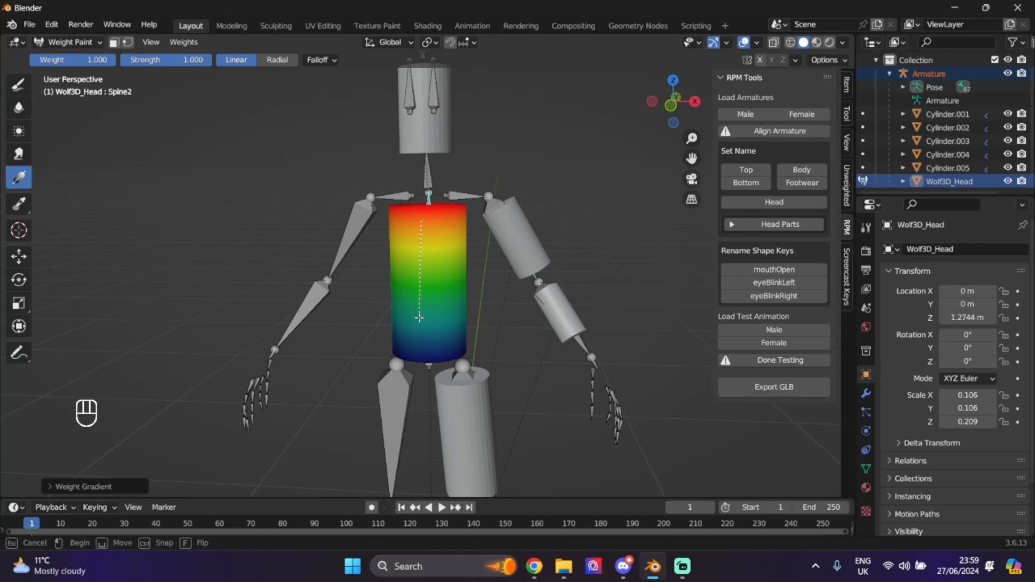
{"action": "left_click_drag", "start_coordinate": [419, 318], "coordinate": [420, 475]}
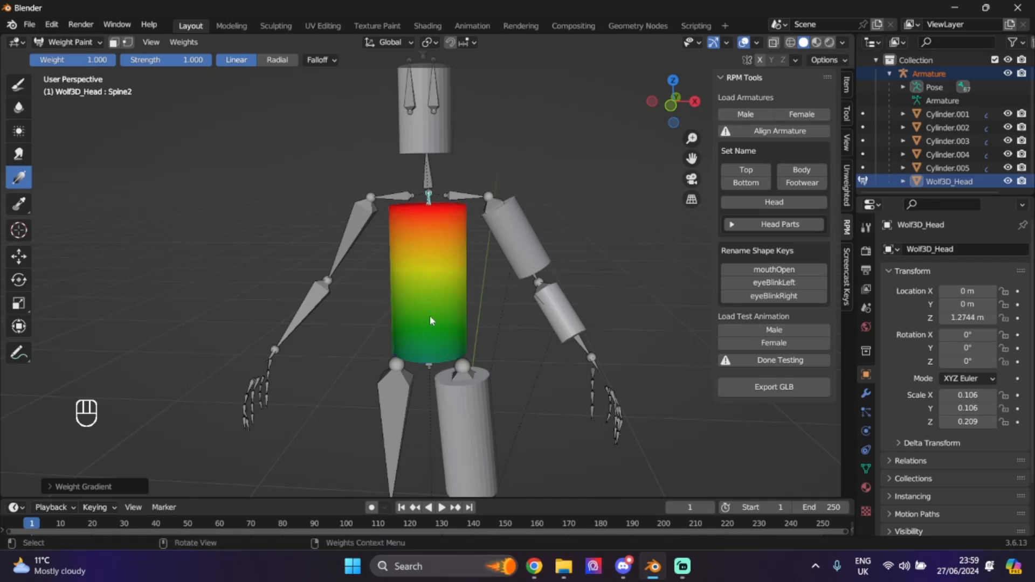
{"action": "left_click_drag", "start_coordinate": [425, 227], "coordinate": [425, 395]}
{"action": "left_click_drag", "start_coordinate": [433, 446], "coordinate": [432, 432]}
{"action": "left_click_drag", "start_coordinate": [673, 124], "coordinate": [570, 136]}
{"action": "key", "text": "ctrl+z"}
{"action": "key", "text": "ctrl+z"}
{"action": "key", "text": "ctrl+z"}
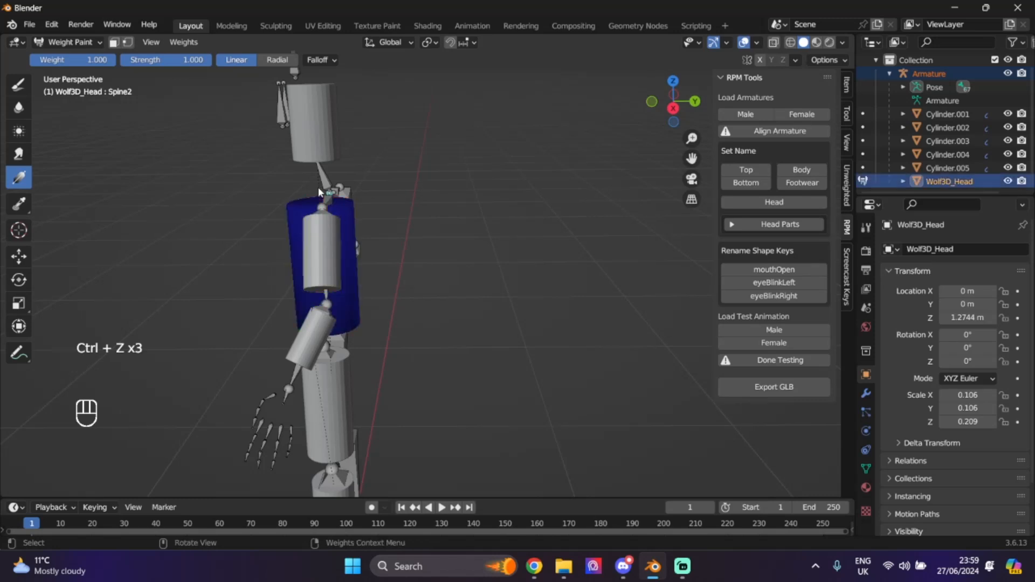
{"action": "left_click_drag", "start_coordinate": [318, 188], "coordinate": [332, 496]}
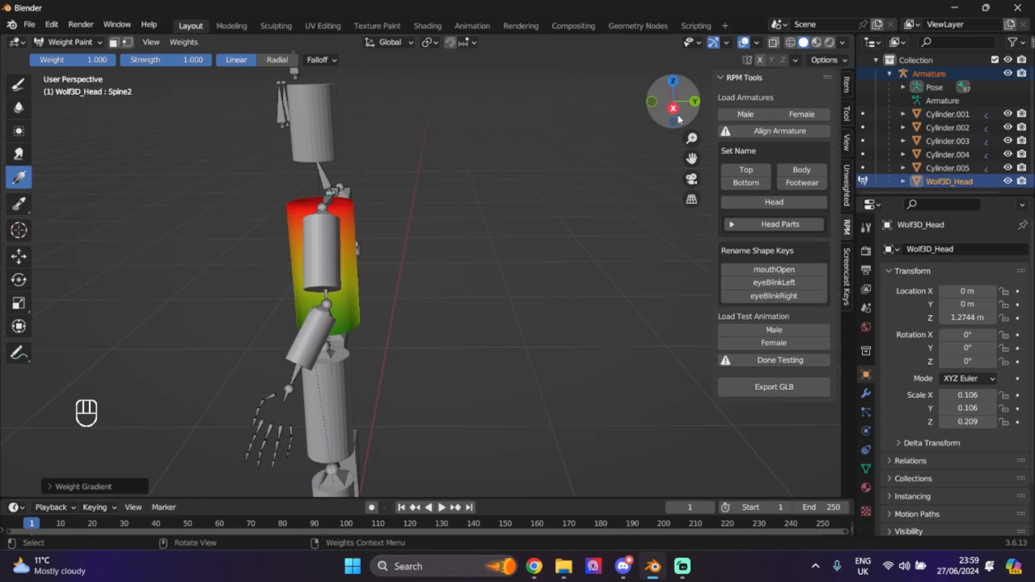
- Paint a Hips gradient rising up the torso and return to Object Mode
{"action": "left_click", "coordinate": [652, 101]}
{"action": "left_click", "coordinate": [417, 348], "text": "ctrl"}
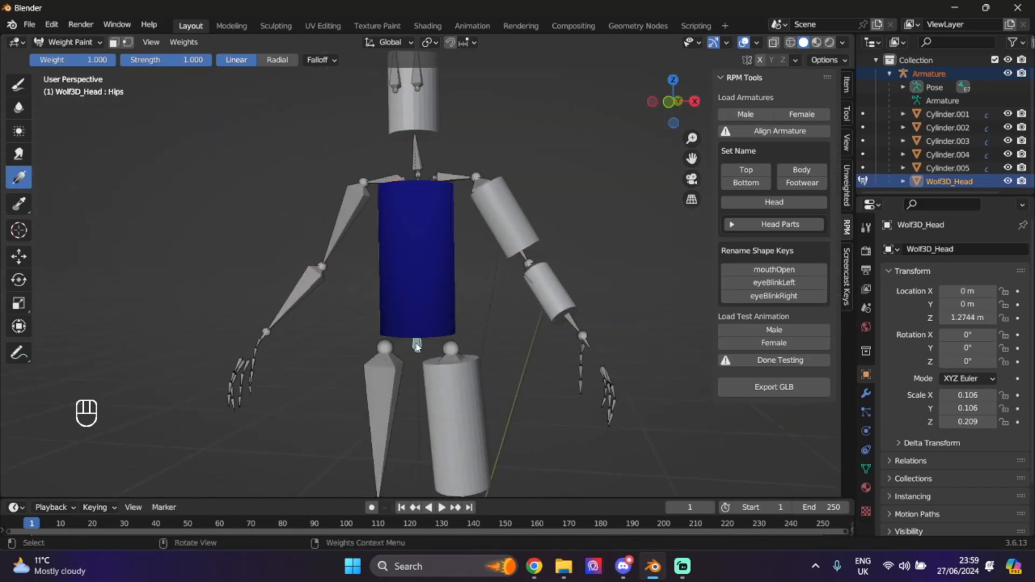
{"action": "left_click_drag", "start_coordinate": [417, 356], "coordinate": [411, 64]}
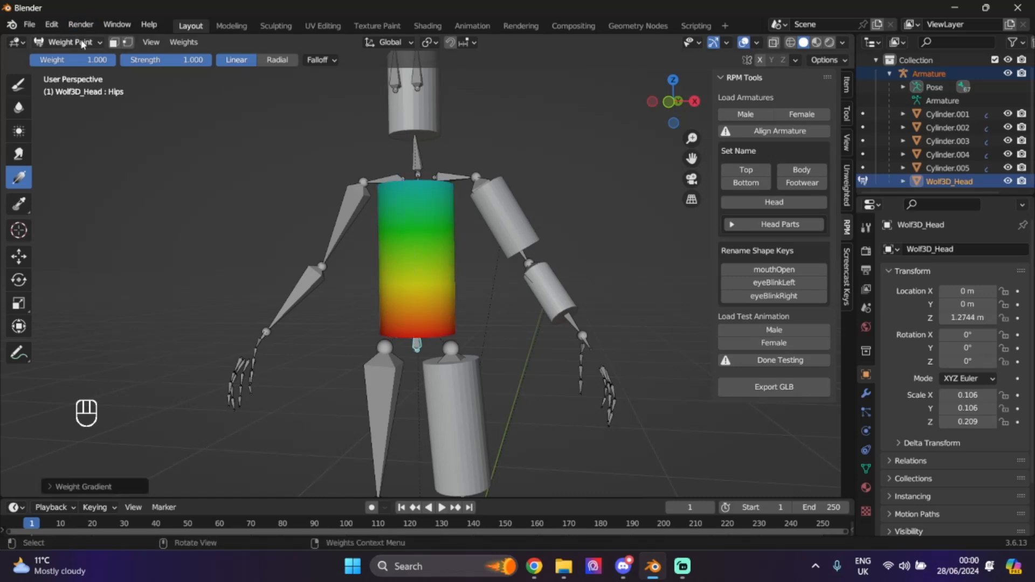
{"action": "left_click", "coordinate": [70, 42]}
{"action": "left_click", "coordinate": [76, 51]}
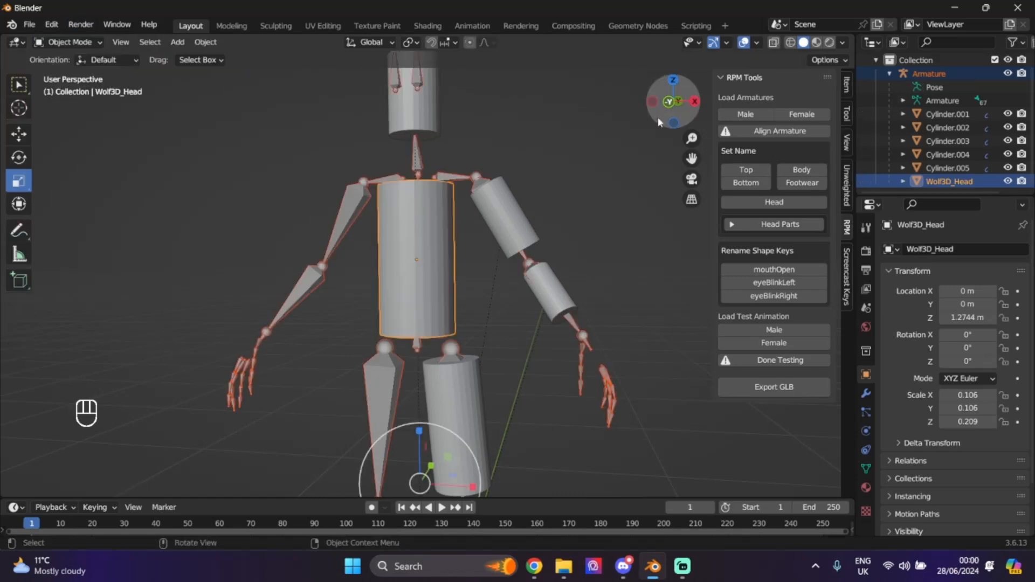
- Run Find Unweighted Vertices on the head cylinder from the Unweighted sidebar tab
{"action": "mouse_move", "coordinate": [658, 117]}
{"action": "left_mouse_down"}
{"action": "mouse_move", "coordinate": [696, 116]}
{"action": "mouse_move", "coordinate": [653, 116]}
{"action": "left_mouse_up"}
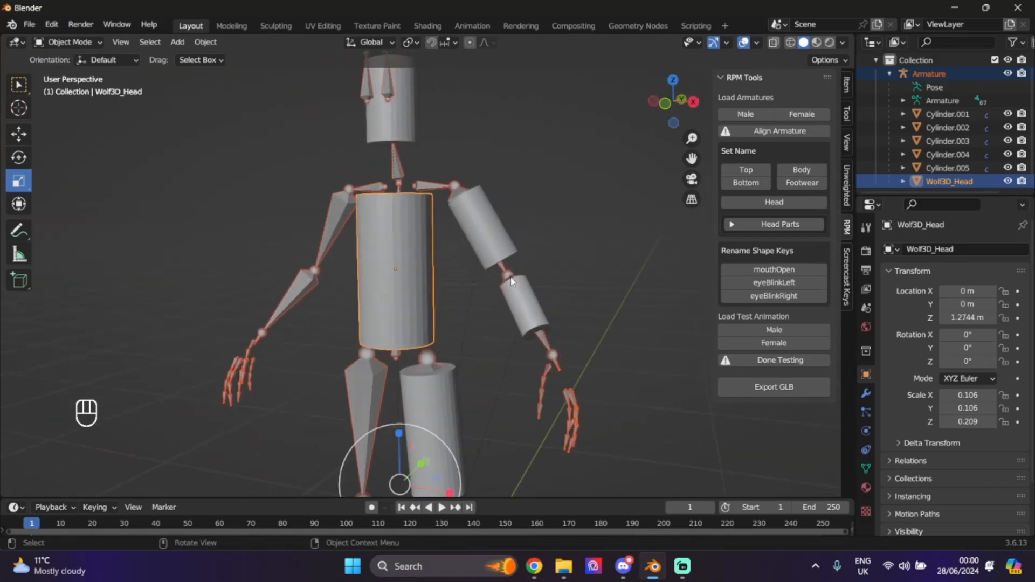
{"action": "left_click", "coordinate": [567, 137]}
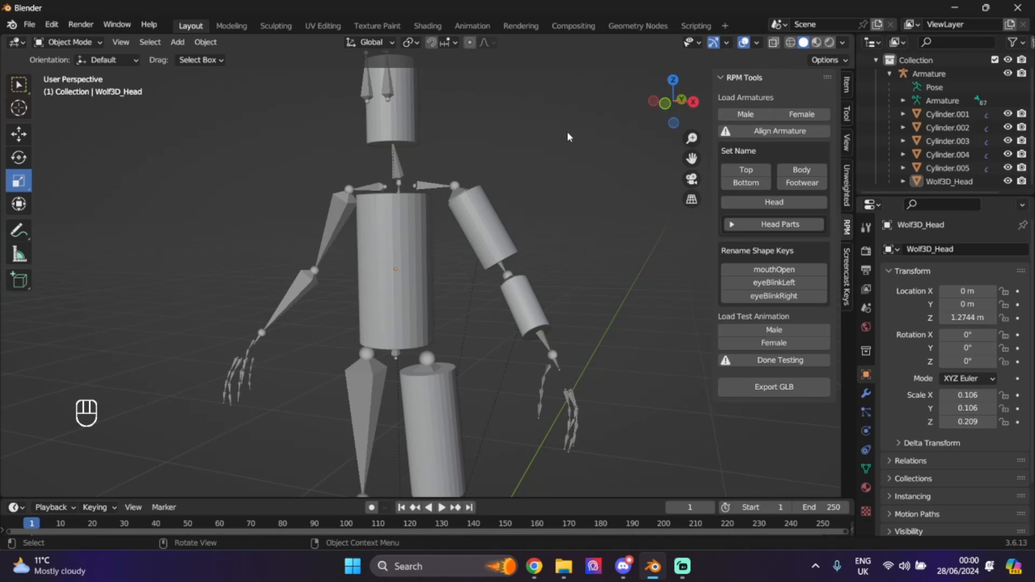
{"action": "left_click", "coordinate": [402, 124]}
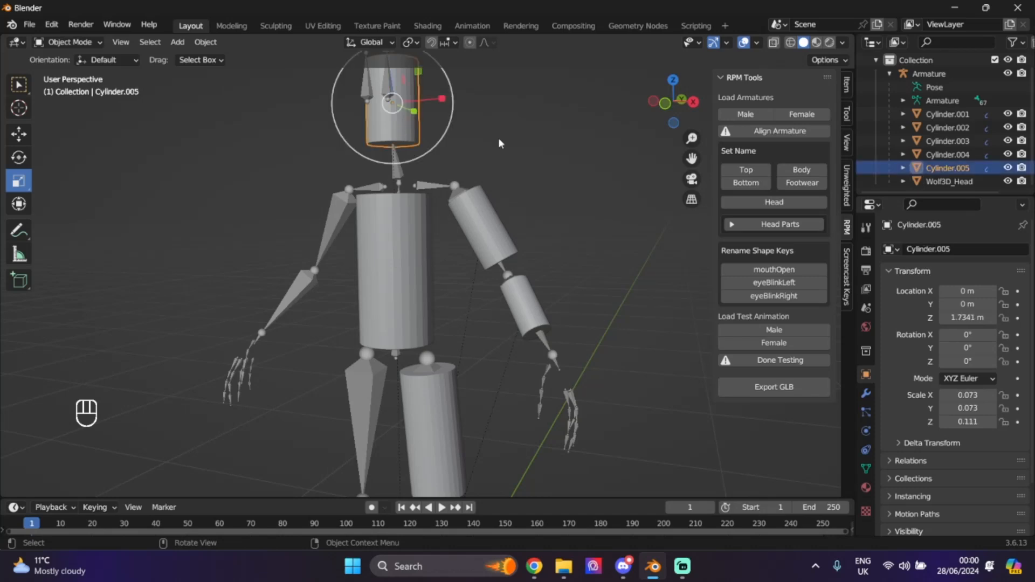
{"action": "left_click", "coordinate": [847, 198]}
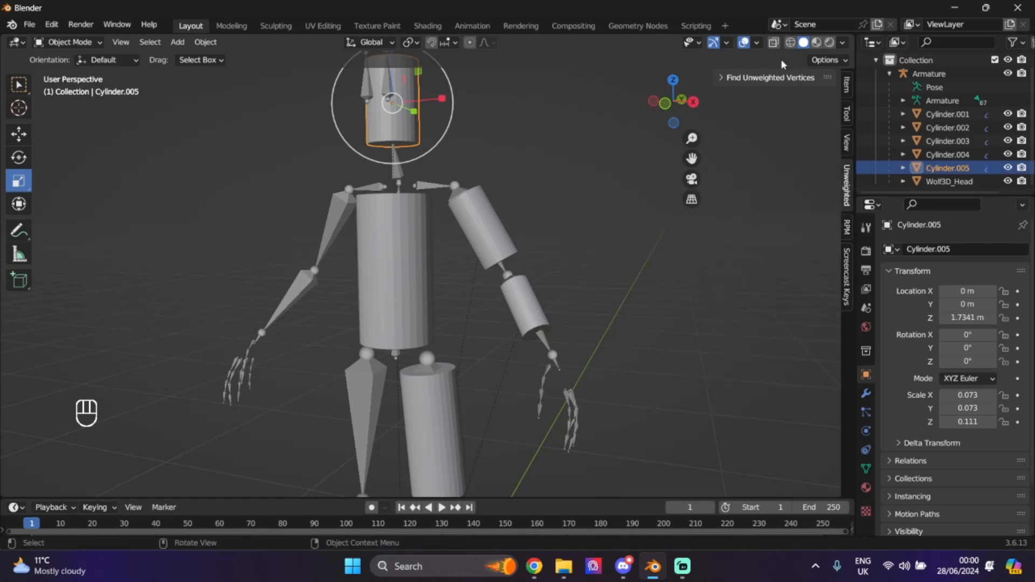
{"action": "left_click", "coordinate": [724, 80]}
{"action": "left_click_drag", "start_coordinate": [693, 158], "coordinate": [722, 267]}
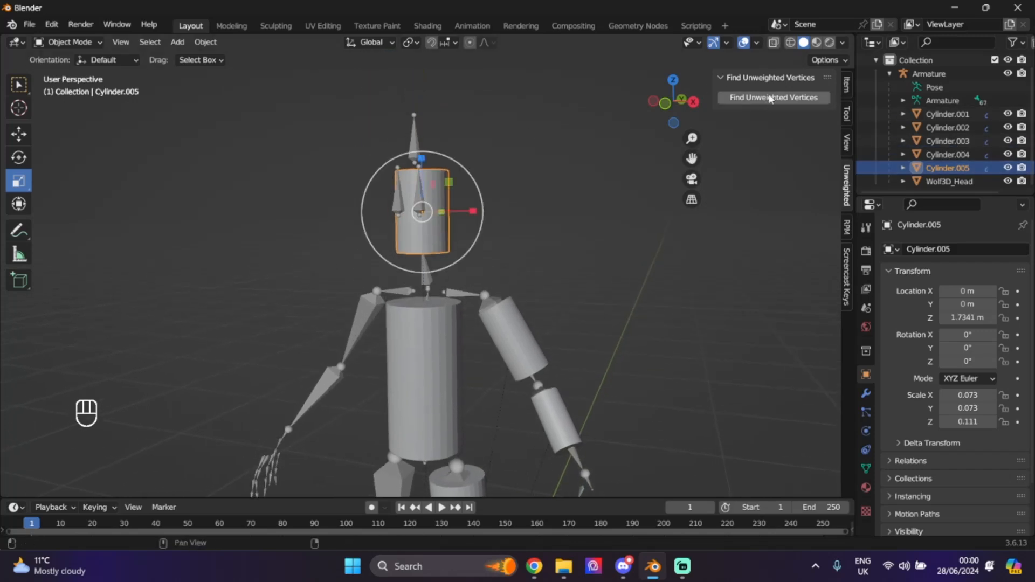
{"action": "left_click", "coordinate": [772, 99]}
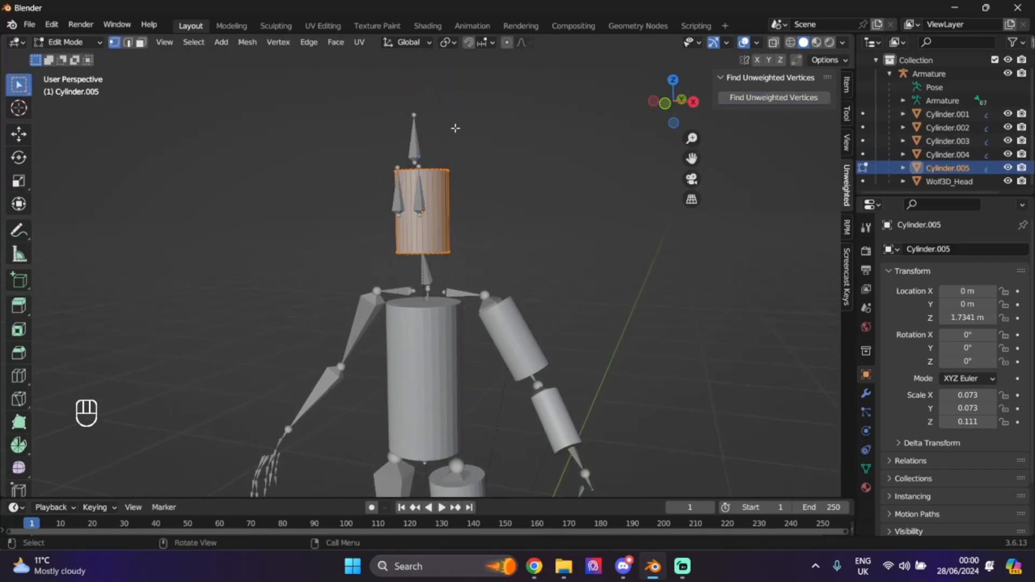
{"action": "left_click", "coordinate": [531, 189]}
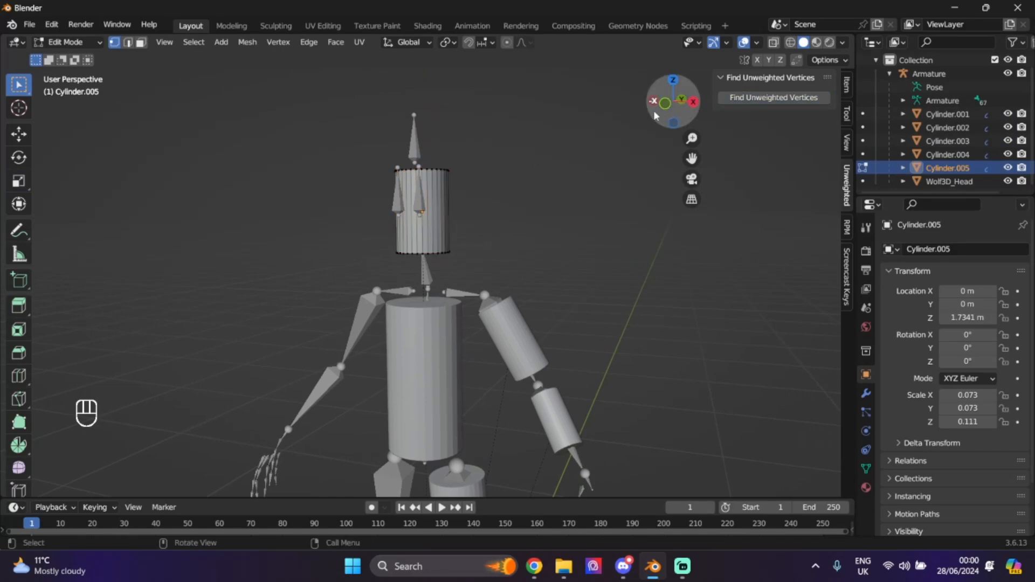
{"action": "left_click_drag", "start_coordinate": [673, 103], "coordinate": [820, 116]}
{"action": "left_click", "coordinate": [65, 41]}
{"action": "left_click", "coordinate": [62, 54]}
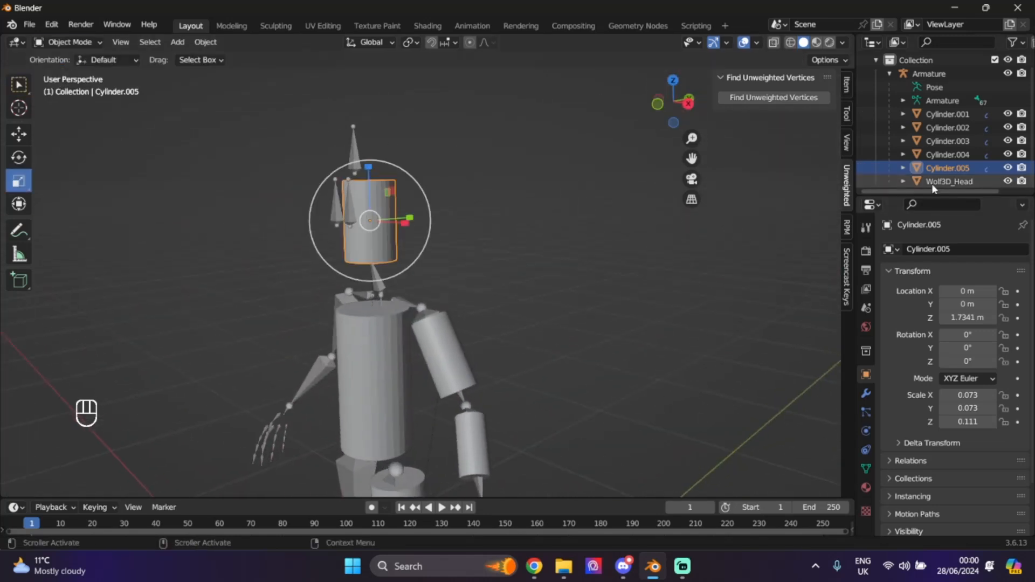
- Check the torso mesh Wolf3D_Head for unweighted vertices and return to Object Mode
{"action": "left_click", "coordinate": [941, 182]}
{"action": "left_click", "coordinate": [777, 101]}
{"action": "left_click", "coordinate": [552, 180]}
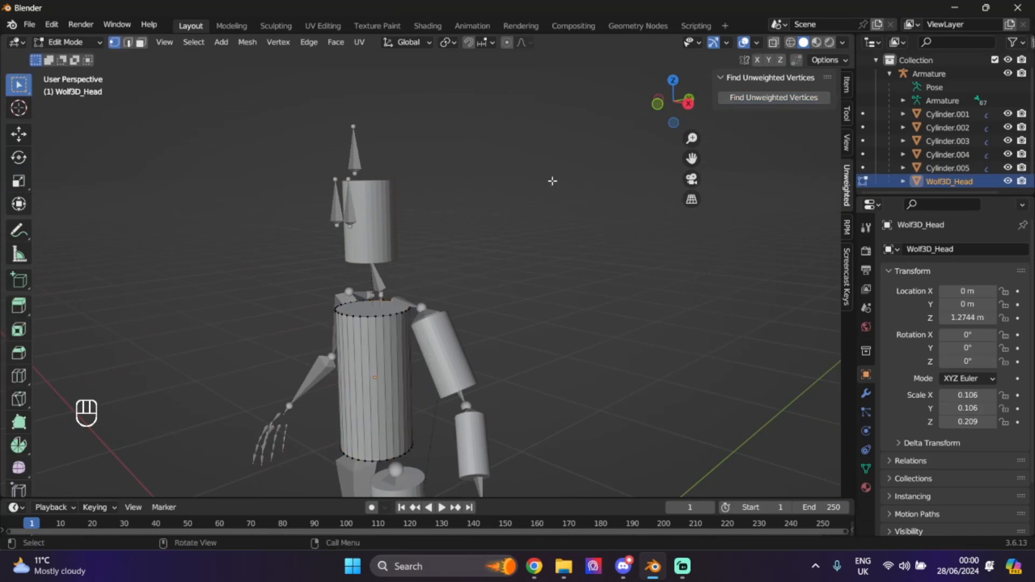
{"action": "left_click", "coordinate": [756, 98]}
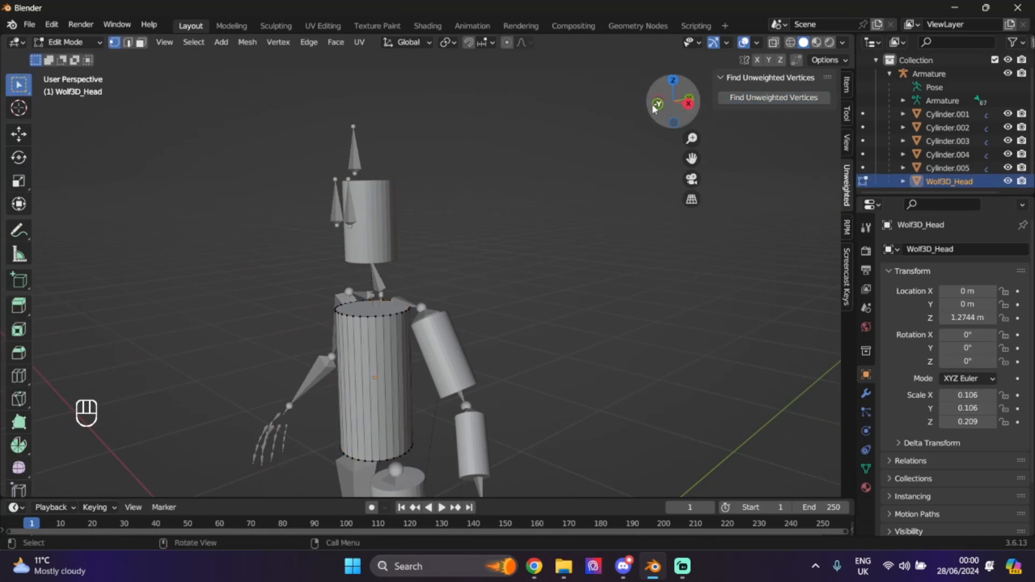
{"action": "left_click_drag", "start_coordinate": [655, 107], "coordinate": [677, 102]}
{"action": "left_click", "coordinate": [66, 42]}
{"action": "left_click", "coordinate": [81, 57]}
{"action": "left_click_drag", "start_coordinate": [688, 158], "coordinate": [673, 27]}
{"action": "scroll", "coordinate": [637, 279], "scroll_direction": "down", "scroll_amount": 2}
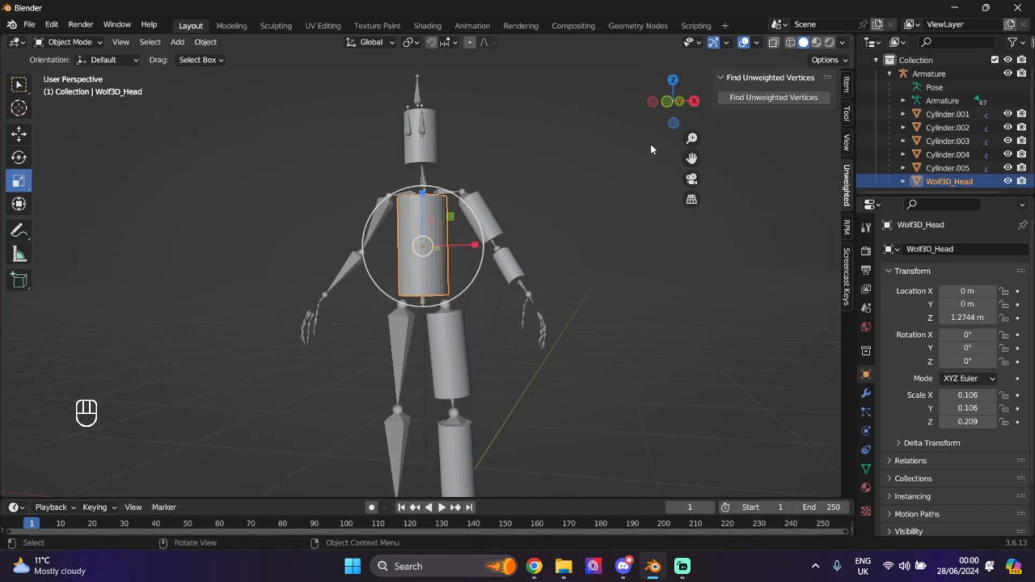
- Join the upper-arm and forearm cylinders, then the thigh and lower-leg cylinders, into single objects
{"action": "left_click_drag", "start_coordinate": [665, 108], "coordinate": [670, 119]}
{"action": "left_click", "coordinate": [489, 224]}
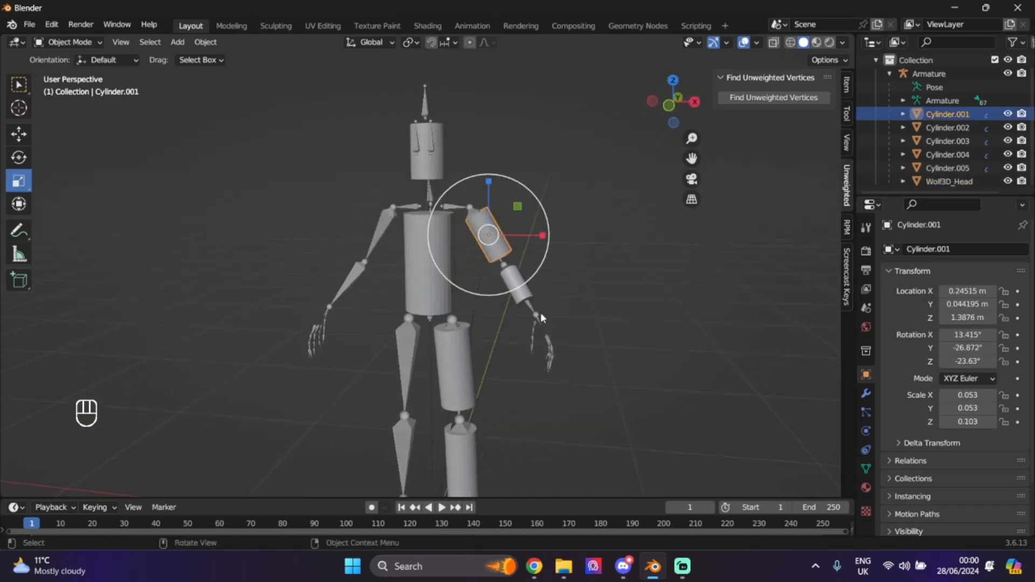
{"action": "left_click", "coordinate": [517, 285], "text": "shift"}
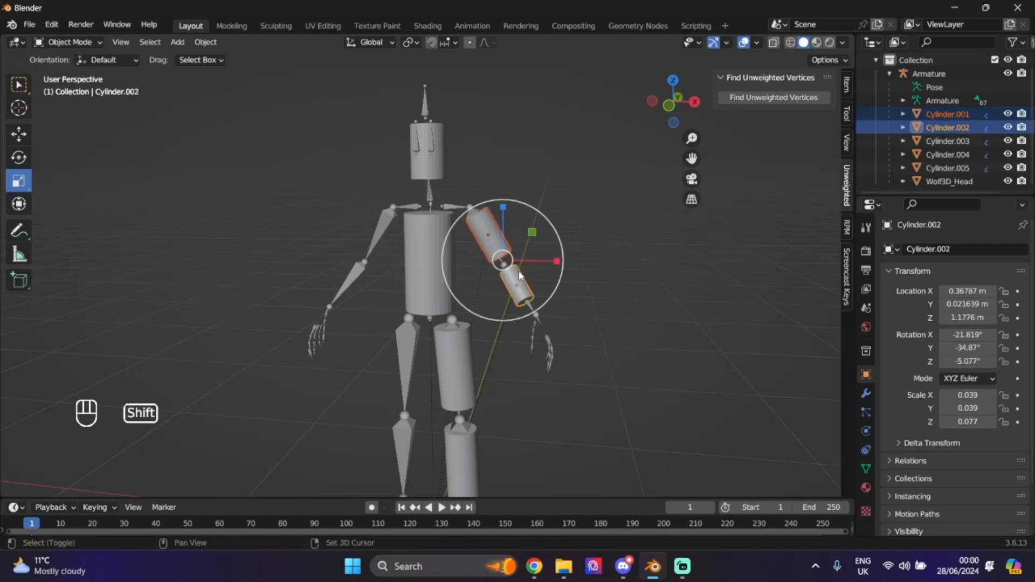
{"action": "key", "text": "ctrl+j"}
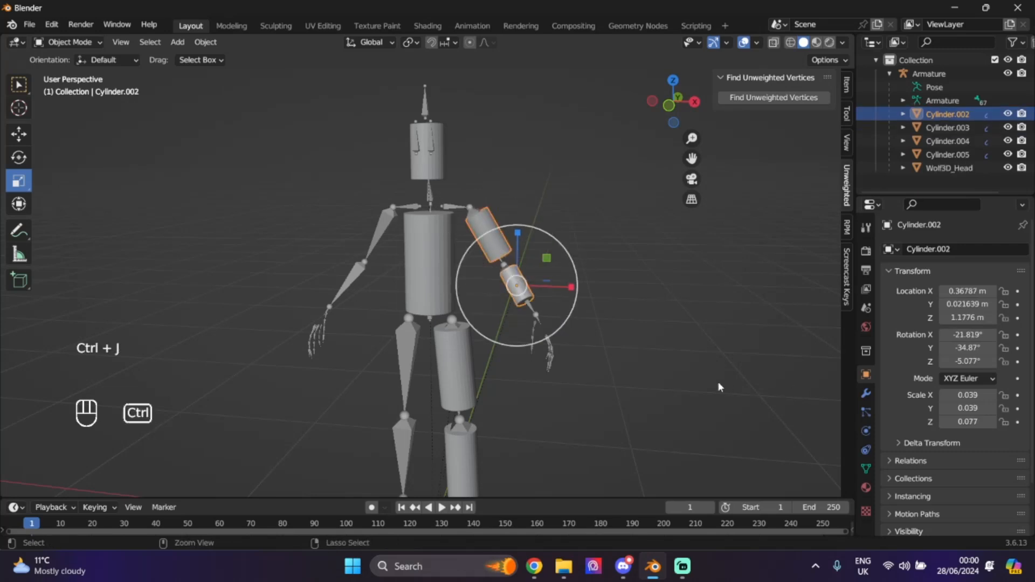
{"action": "left_click", "coordinate": [467, 371]}
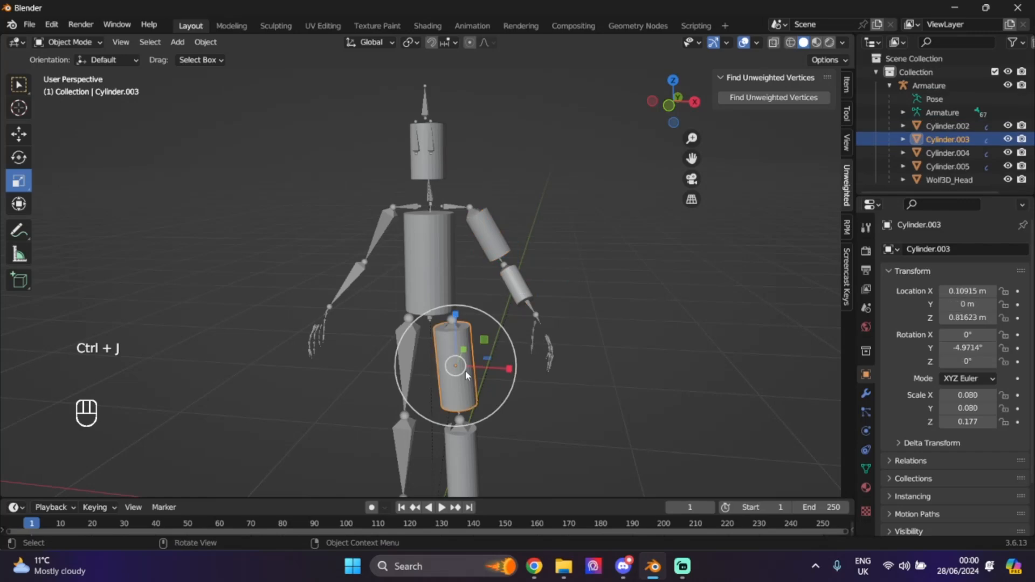
{"action": "left_click", "coordinate": [462, 456], "text": "shift"}
{"action": "key", "text": "ctrl+j"}
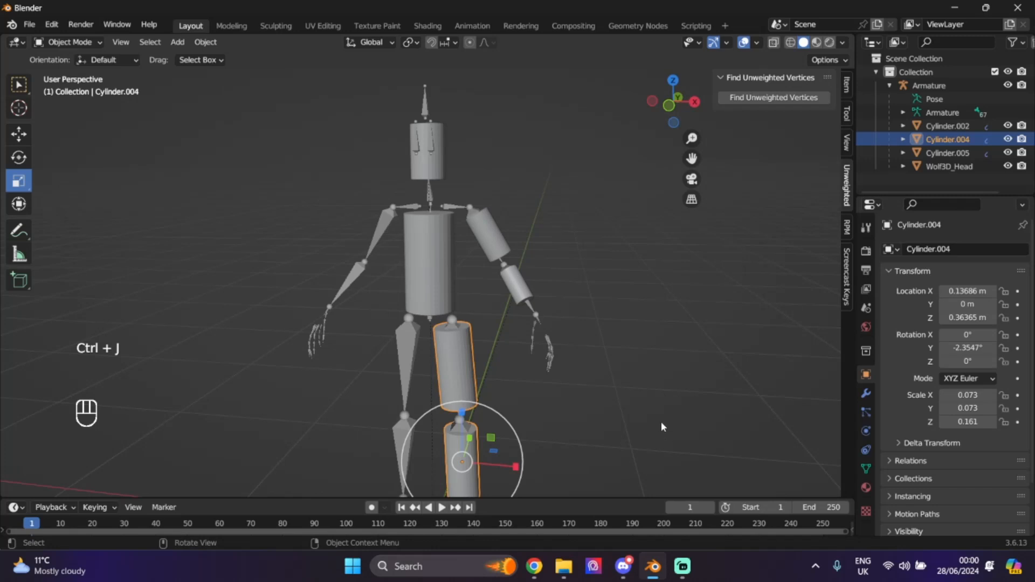
- Check the joined arm Cylinder.002's modifiers and apply its transforms
{"action": "left_click", "coordinate": [949, 124]}
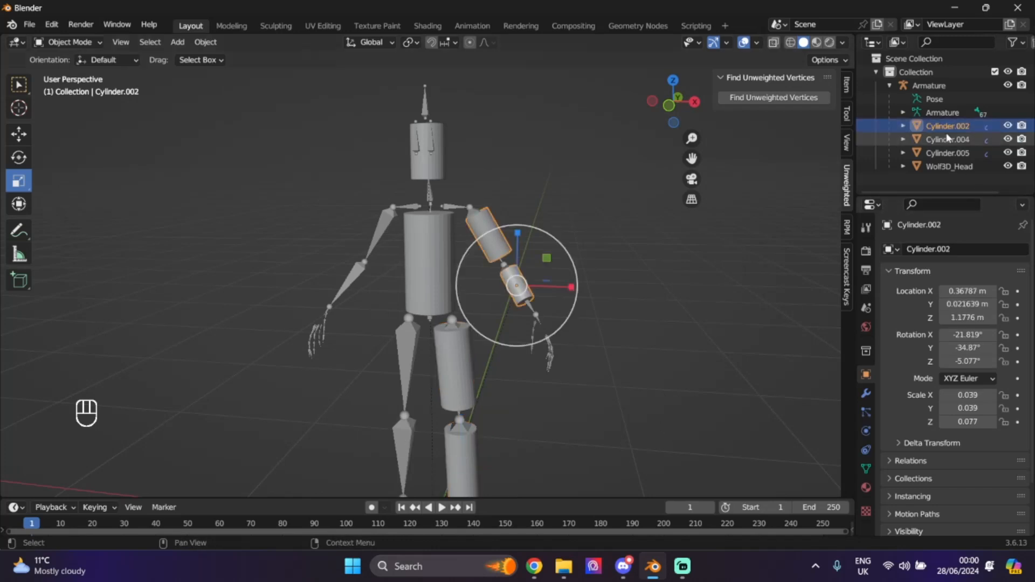
{"action": "left_click", "coordinate": [948, 139]}
{"action": "left_click", "coordinate": [949, 154]}
{"action": "left_click", "coordinate": [944, 166]}
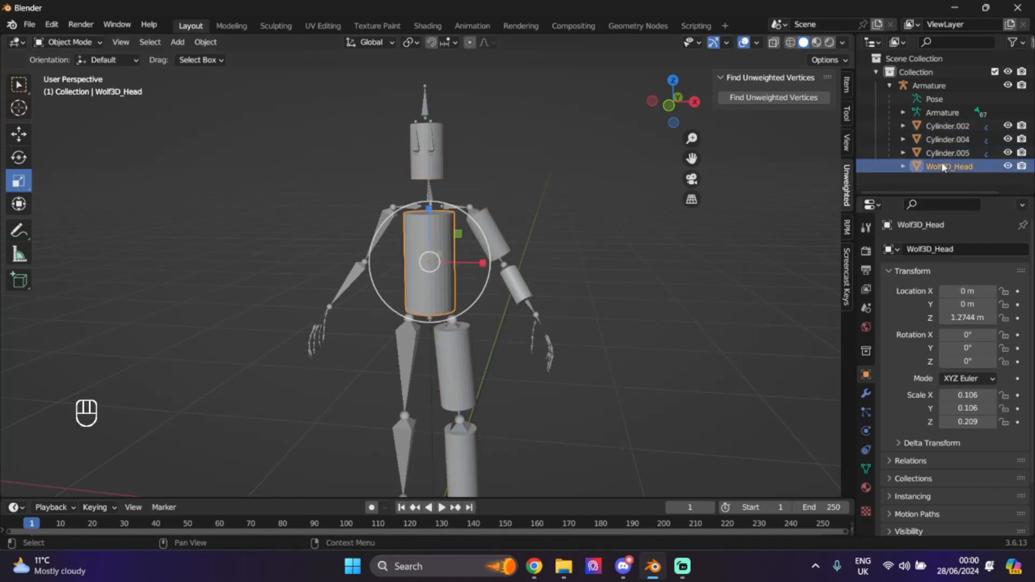
{"action": "mouse_move", "coordinate": [671, 108]}
{"action": "left_mouse_down"}
{"action": "mouse_move", "coordinate": [664, 103]}
{"action": "mouse_move", "coordinate": [673, 107]}
{"action": "left_mouse_up"}
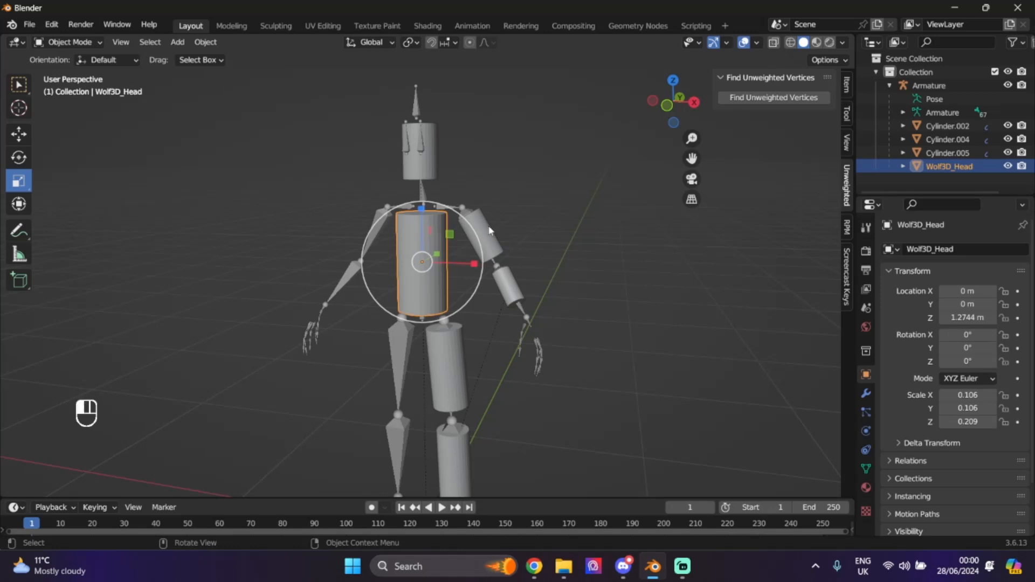
{"action": "left_click", "coordinate": [490, 234]}
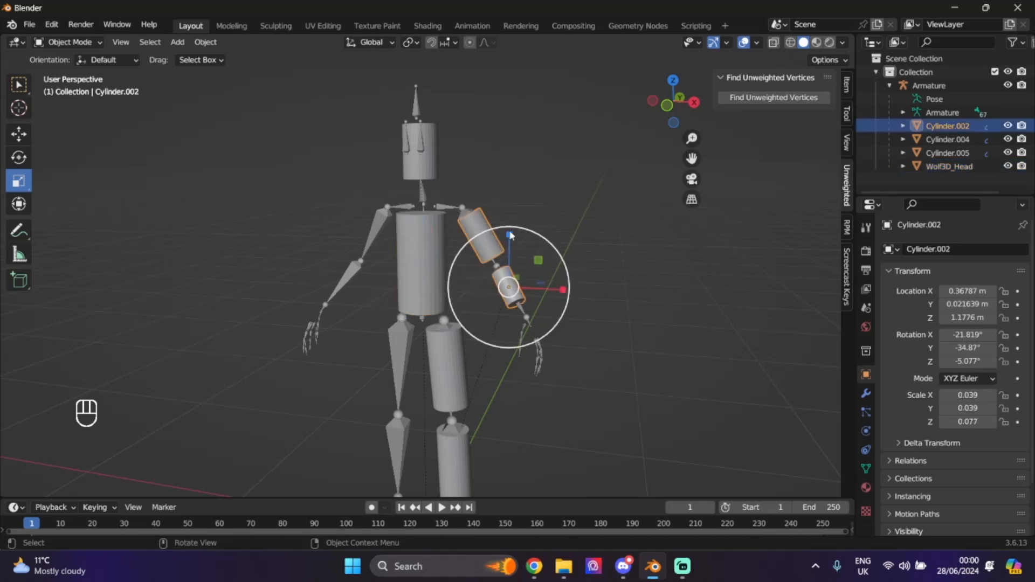
{"action": "left_click", "coordinate": [866, 393]}
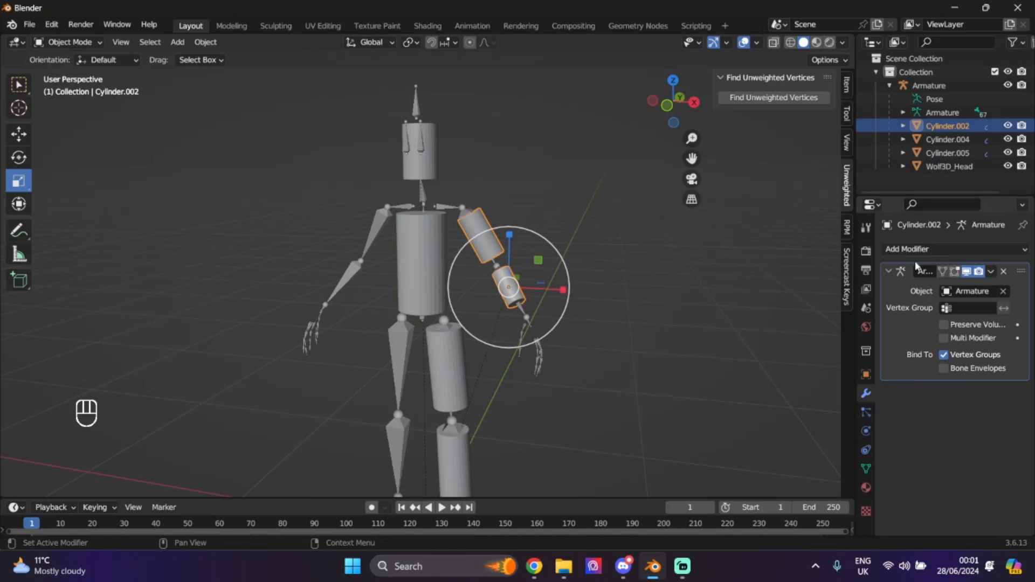
{"action": "key", "text": "ctrl"}
{"action": "key", "text": "ctrl+a"}
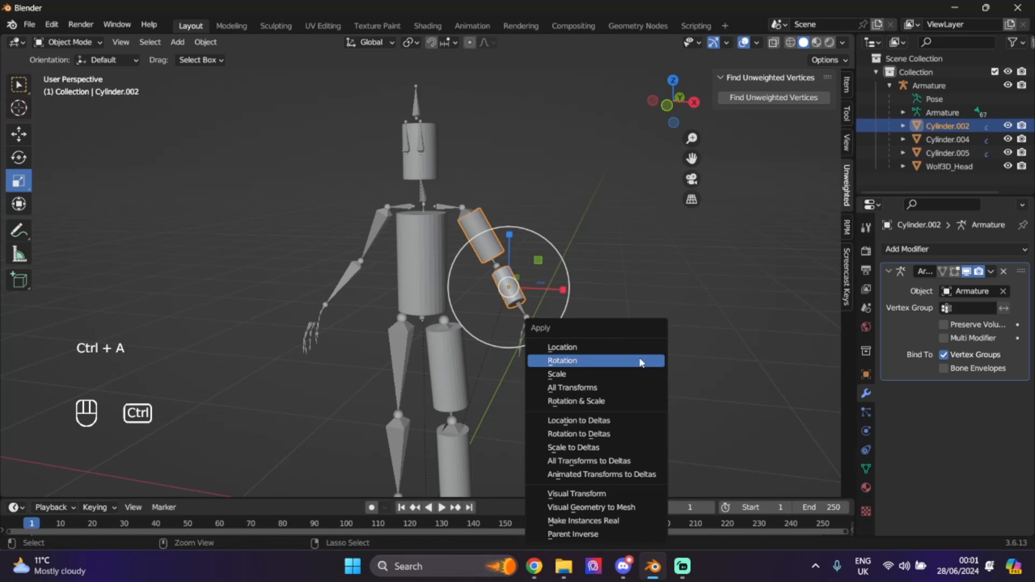
{"action": "left_click", "coordinate": [583, 388]}
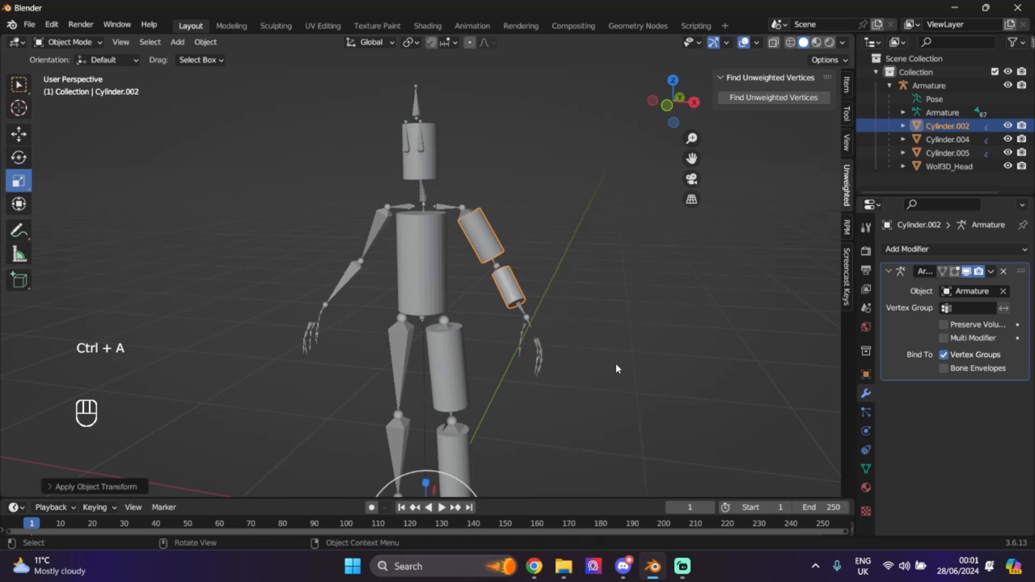
{"action": "scroll", "coordinate": [616, 359], "scroll_direction": "down", "scroll_amount": 2}
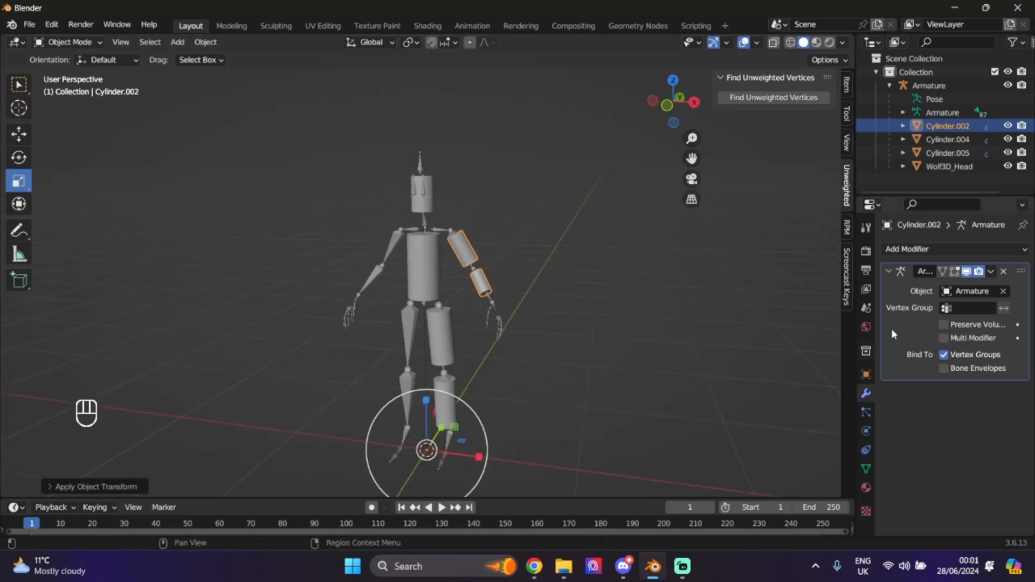
- Add a Mirror modifier to the arm and apply it
{"action": "left_click", "coordinate": [961, 251]}
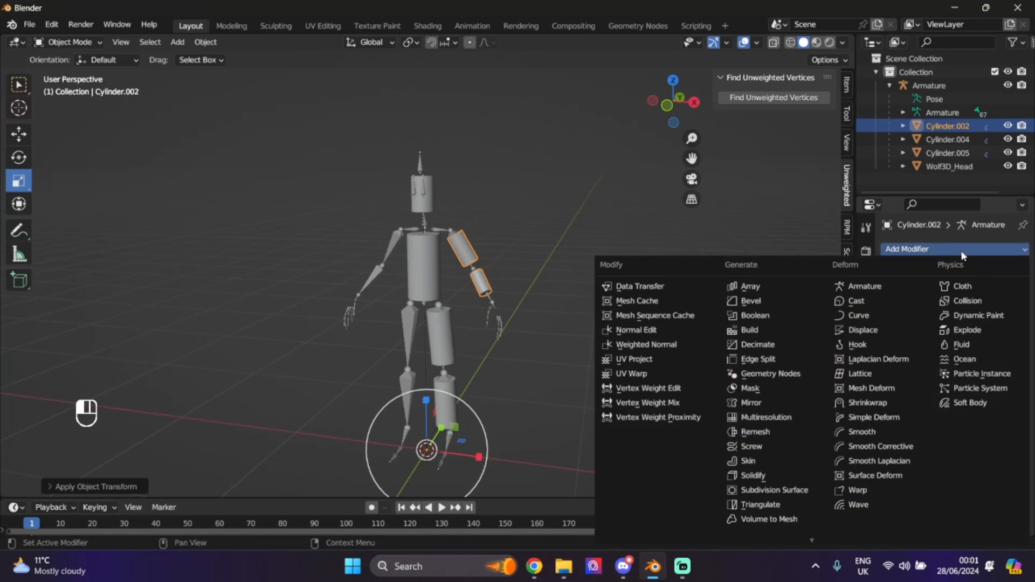
{"action": "left_click", "coordinate": [739, 404]}
{"action": "left_click_drag", "start_coordinate": [674, 103], "coordinate": [504, 99]}
{"action": "left_click", "coordinate": [991, 390]}
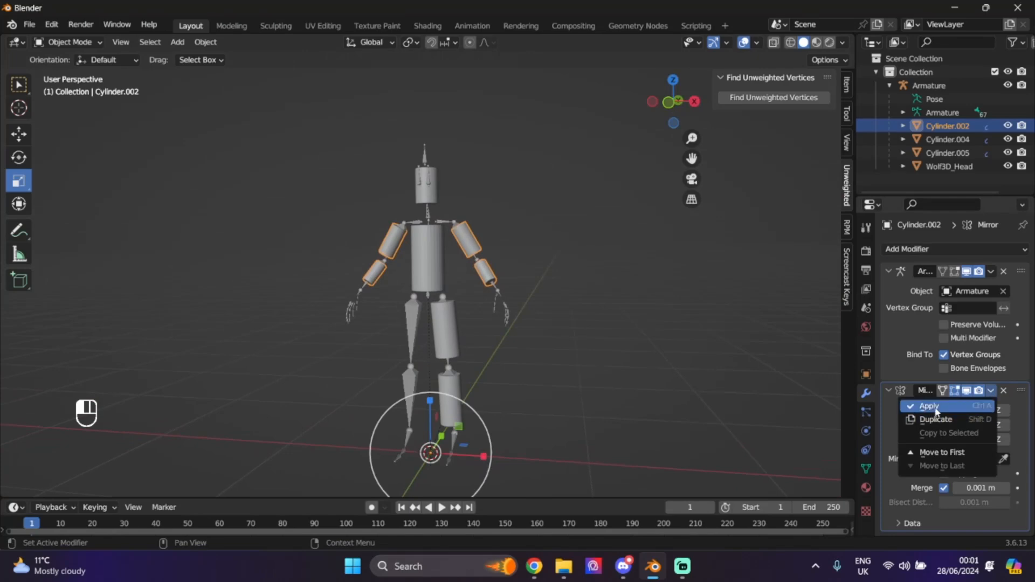
{"action": "left_click", "coordinate": [931, 405]}
- Apply all transforms to the leg, then mirror it and apply the Mirror modifier
{"action": "left_click", "coordinate": [451, 317]}
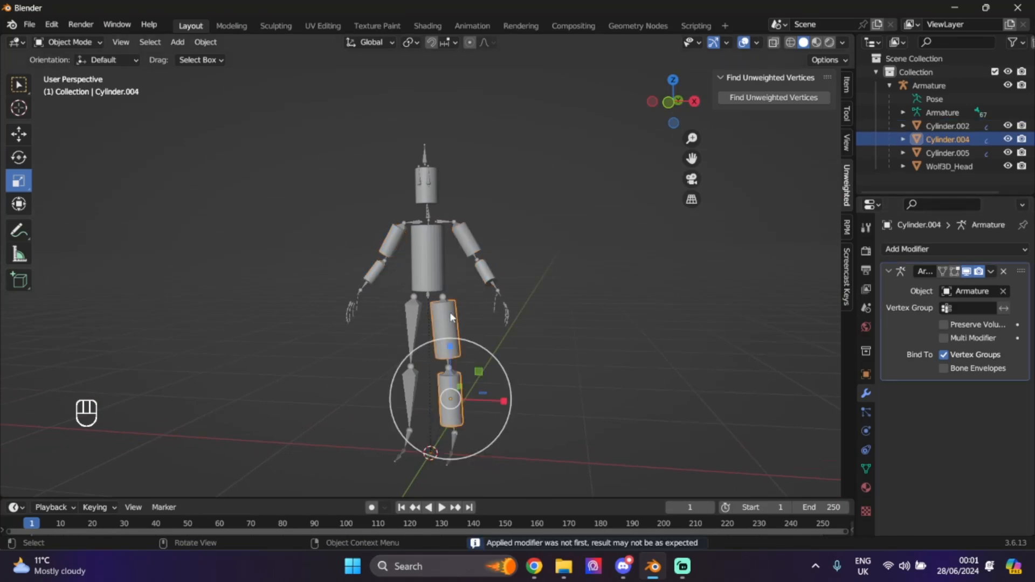
{"action": "key", "text": "ctrl+a"}
{"action": "left_click", "coordinate": [521, 347]}
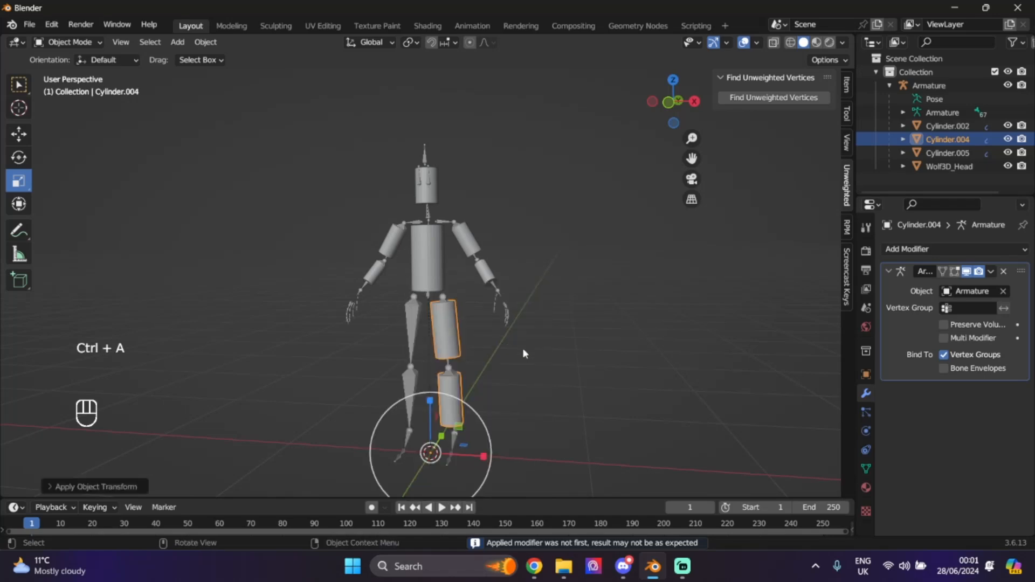
{"action": "left_click", "coordinate": [911, 249]}
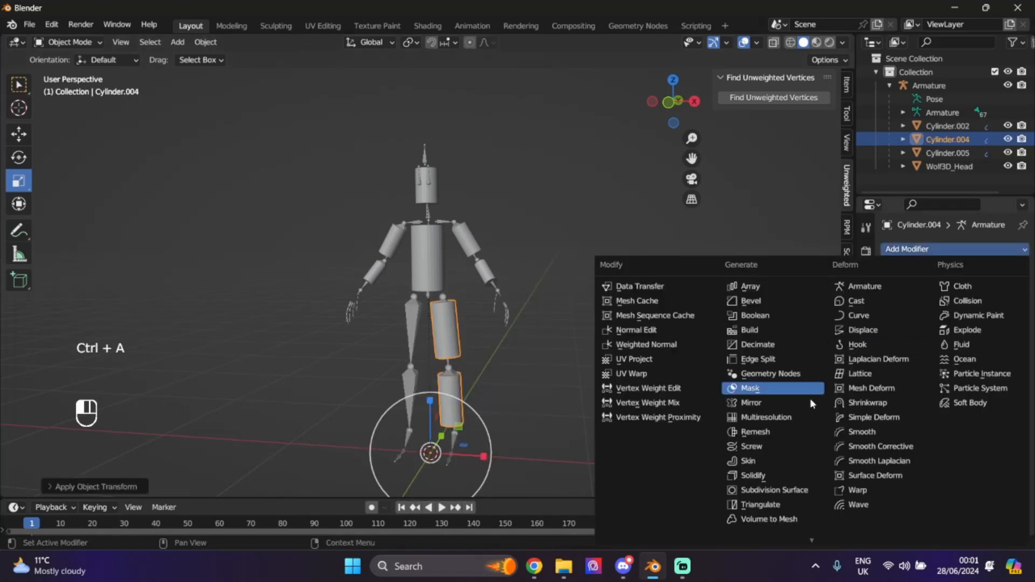
{"action": "left_click", "coordinate": [757, 404]}
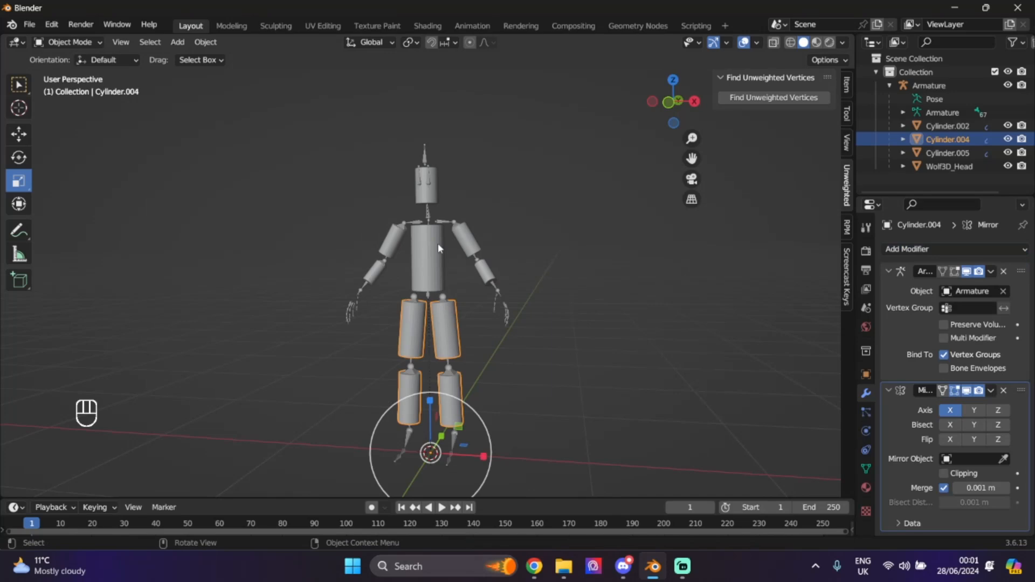
{"action": "left_click", "coordinate": [991, 390]}
{"action": "left_click", "coordinate": [926, 409]}
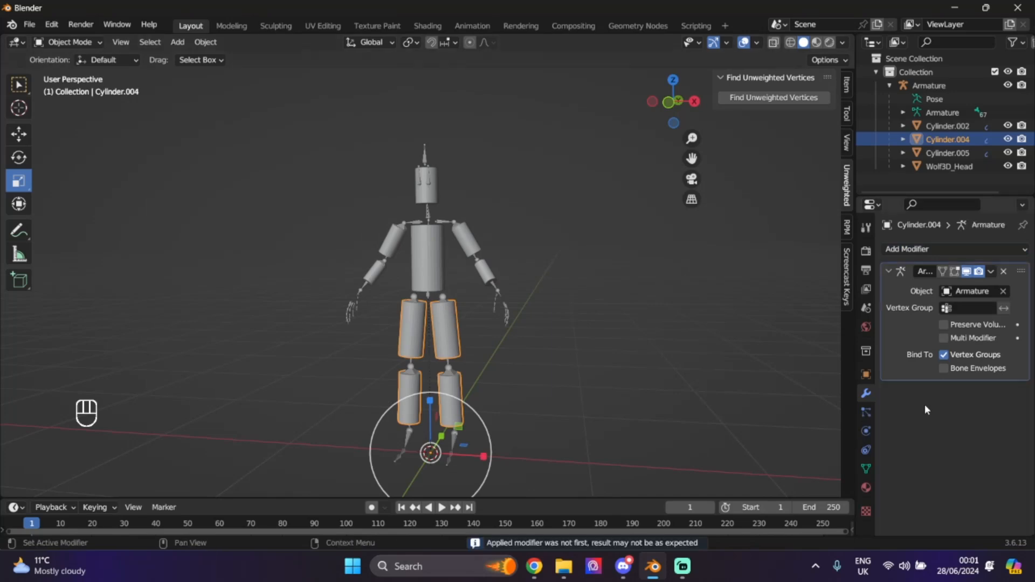
- Apply all transforms to the torso and head cylinders
{"action": "left_click", "coordinate": [432, 246]}
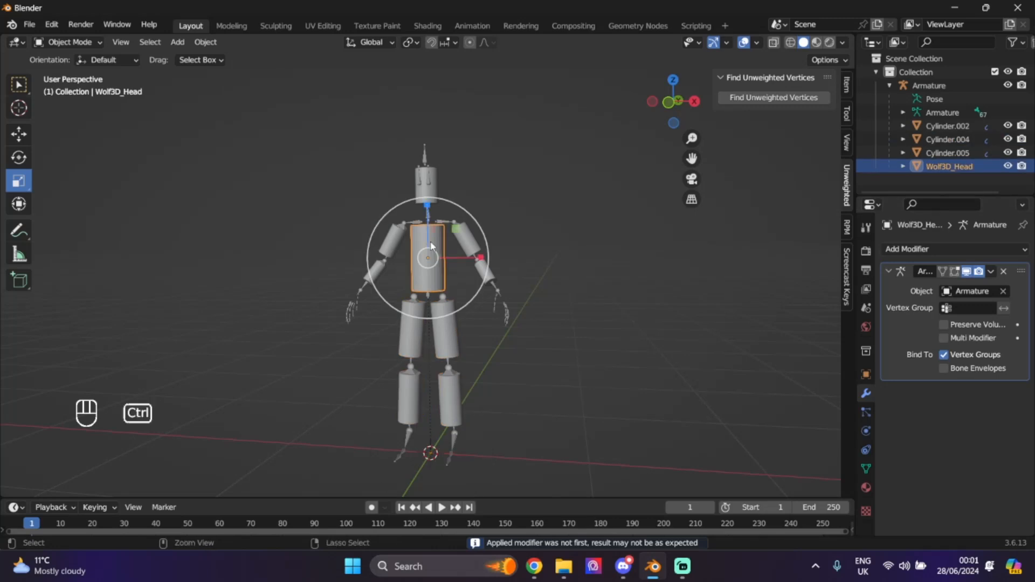
{"action": "key", "text": "ctrl+a"}
{"action": "left_click", "coordinate": [412, 244]}
{"action": "left_click", "coordinate": [432, 202]}
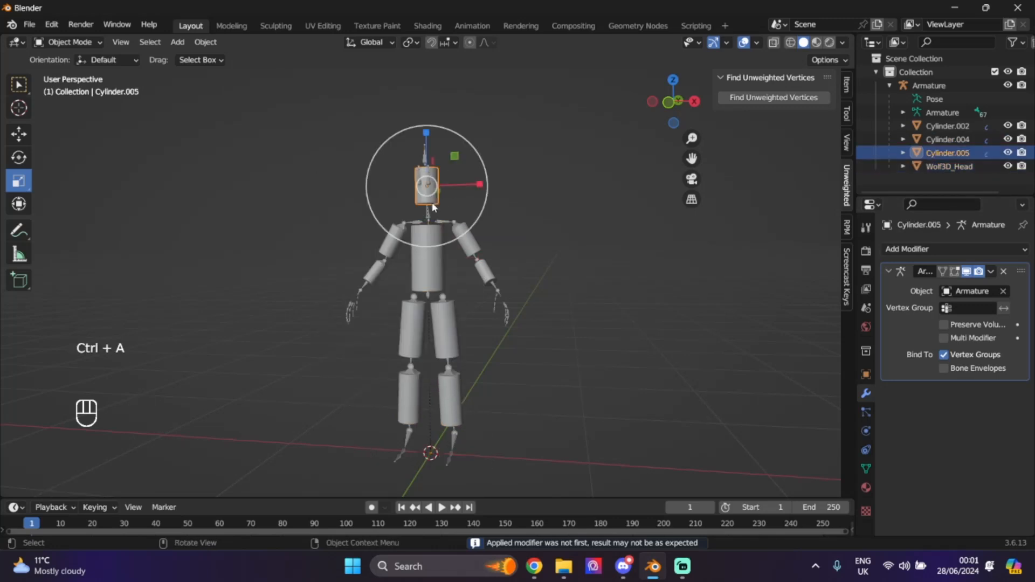
{"action": "key", "text": "ctrl+a"}
{"action": "left_click", "coordinate": [431, 202]}
{"action": "left_click", "coordinate": [608, 293]}
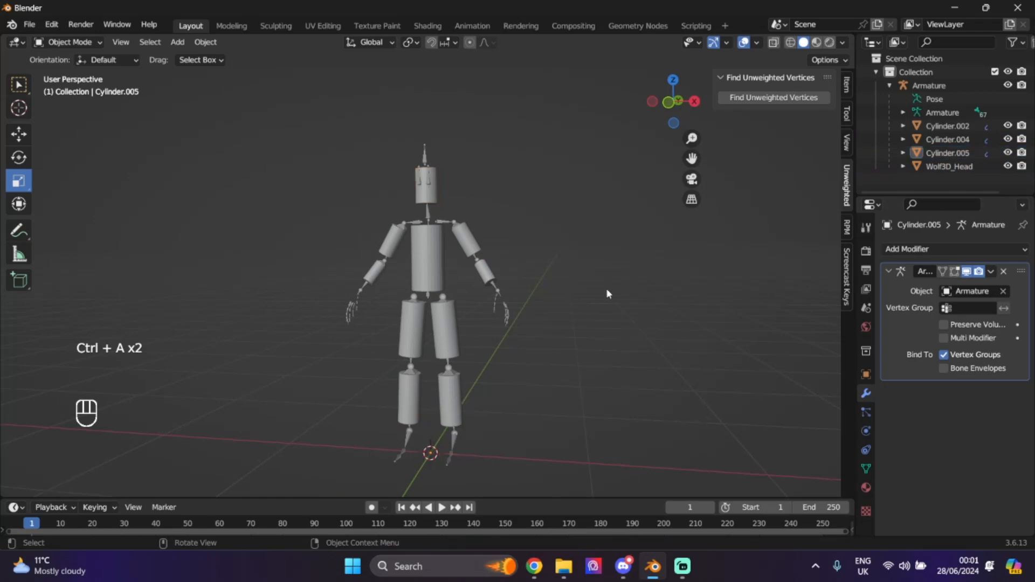
{"action": "left_click_drag", "start_coordinate": [675, 103], "coordinate": [237, 89]}
{"action": "scroll", "coordinate": [605, 268], "scroll_direction": "up", "scroll_amount": 2}
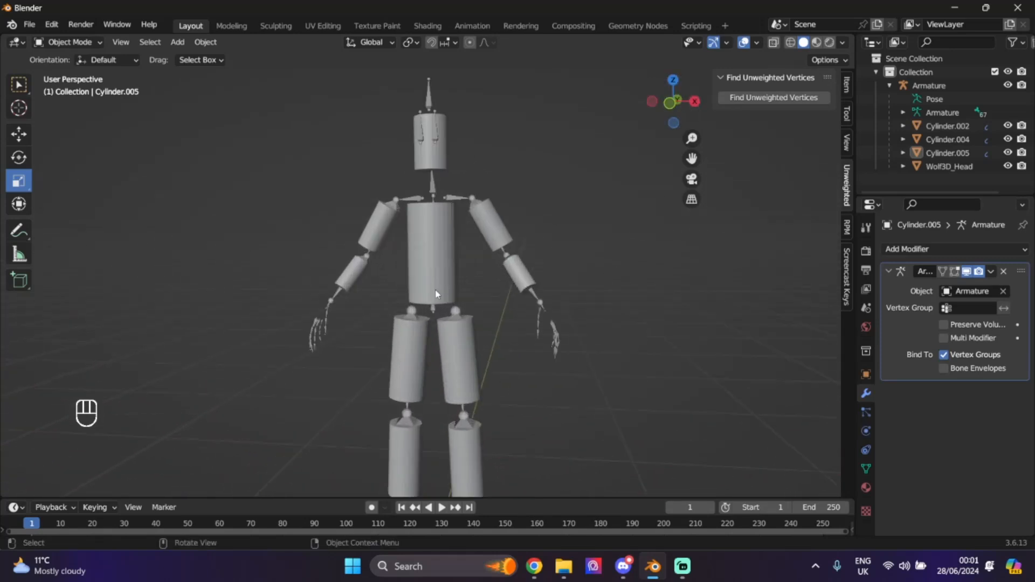
{"action": "left_click", "coordinate": [949, 127]}
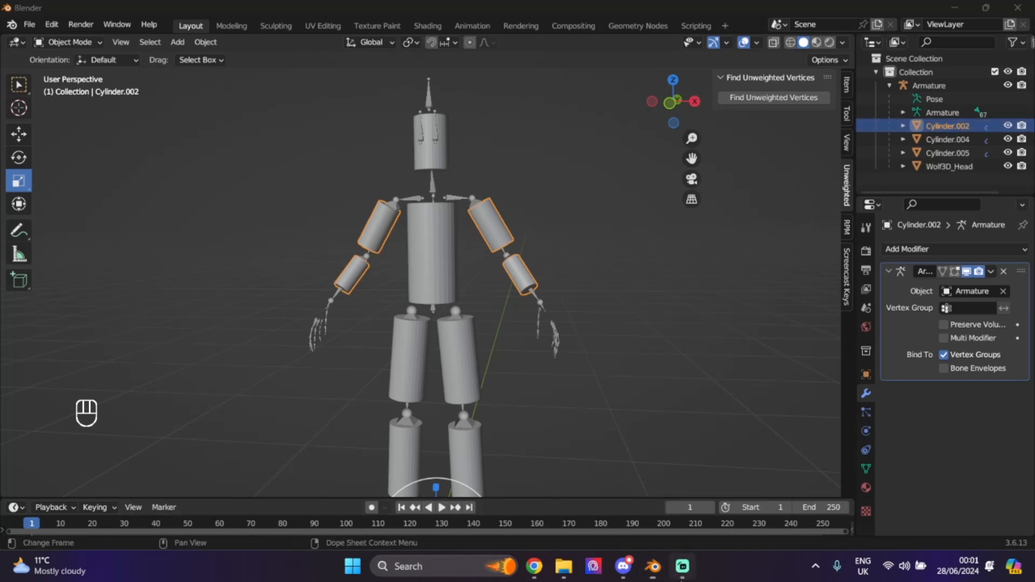
{"action": "left_click", "coordinate": [683, 567]}
{"action": "left_click", "coordinate": [663, 577]}
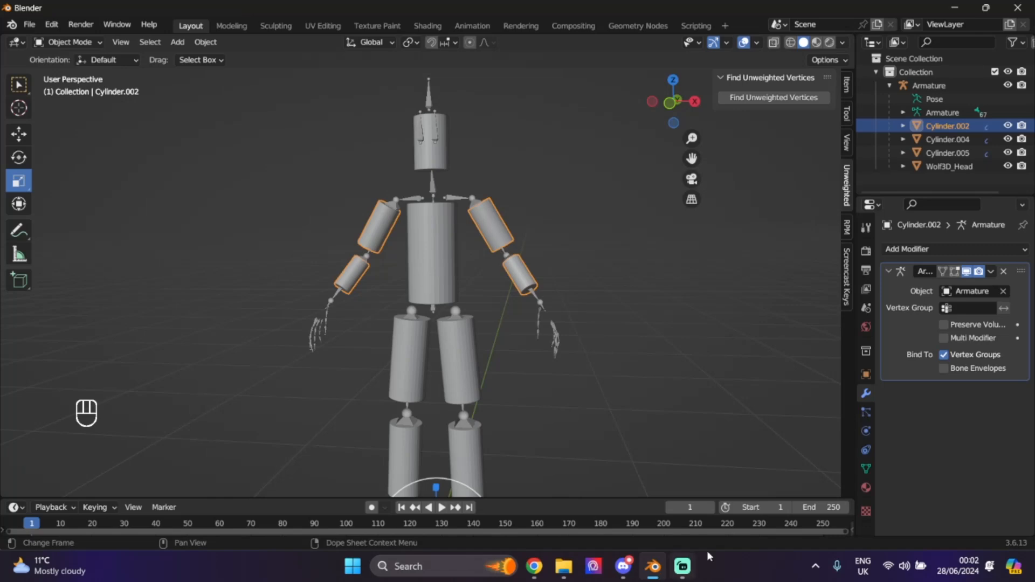
- Give the arms a new material with Base Color driven by an Image Texture
{"action": "left_click", "coordinate": [866, 488]}
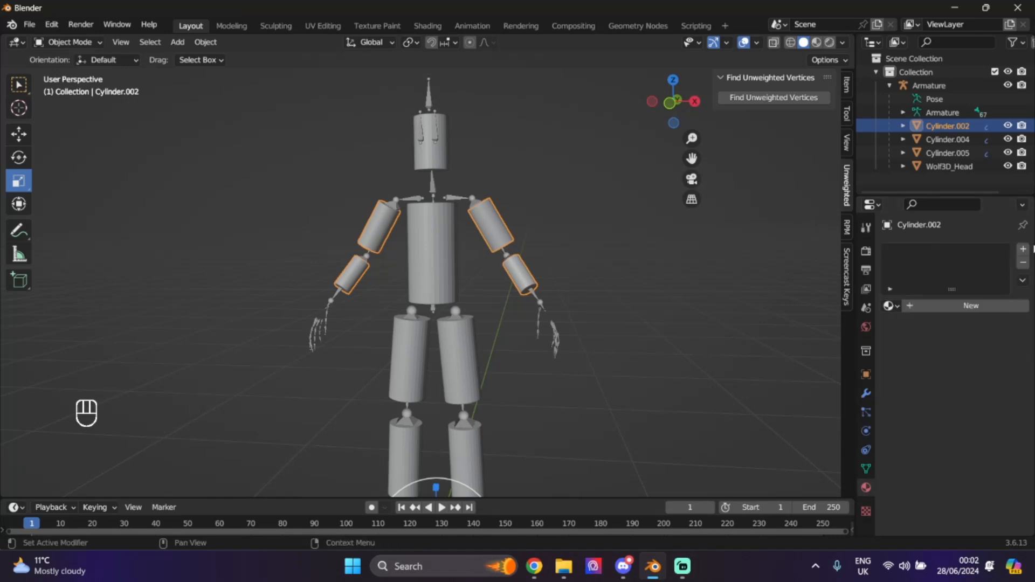
{"action": "left_click", "coordinate": [1023, 249]}
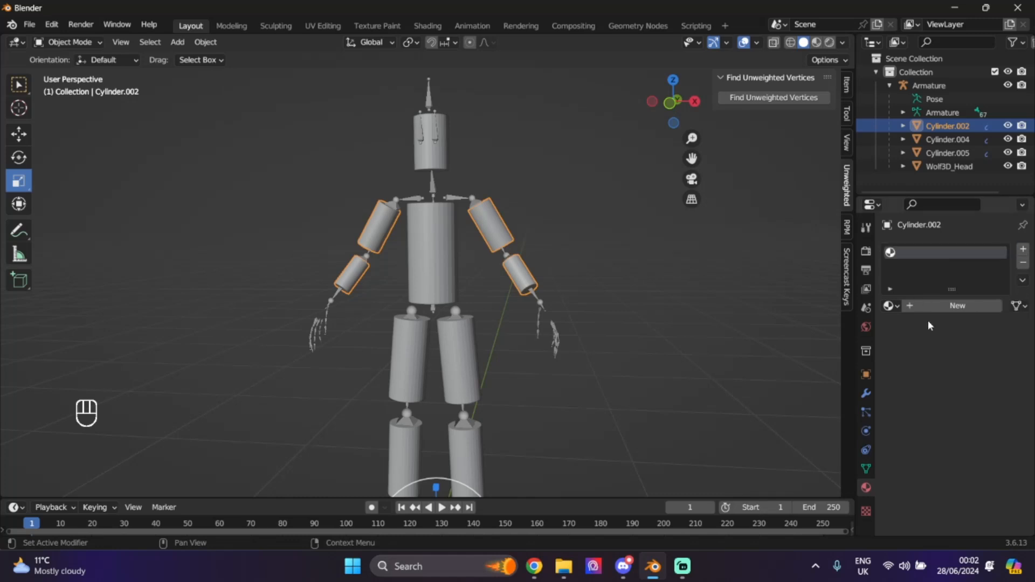
{"action": "left_click", "coordinate": [948, 306]}
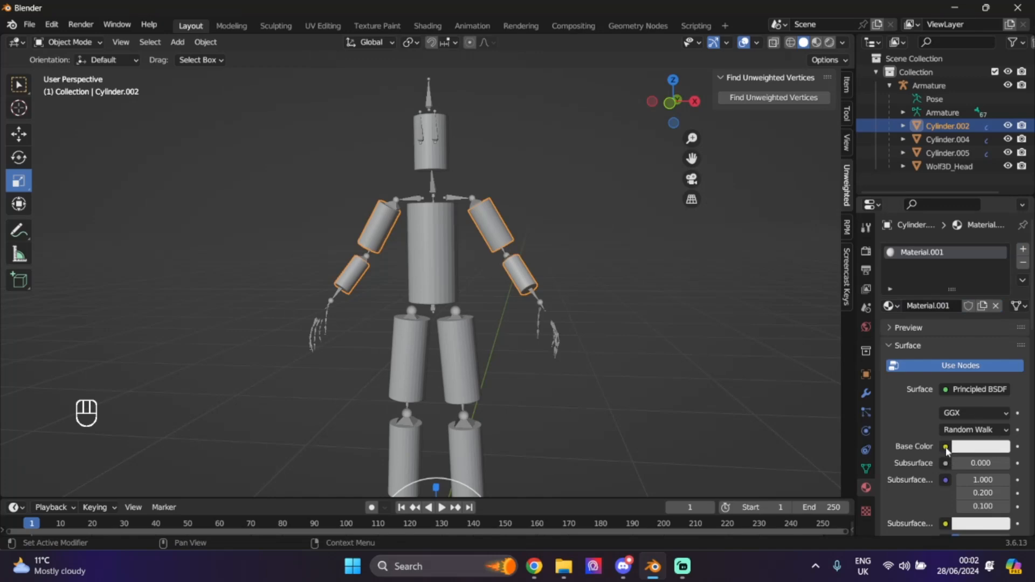
{"action": "left_click", "coordinate": [946, 447]}
{"action": "left_click", "coordinate": [946, 448]}
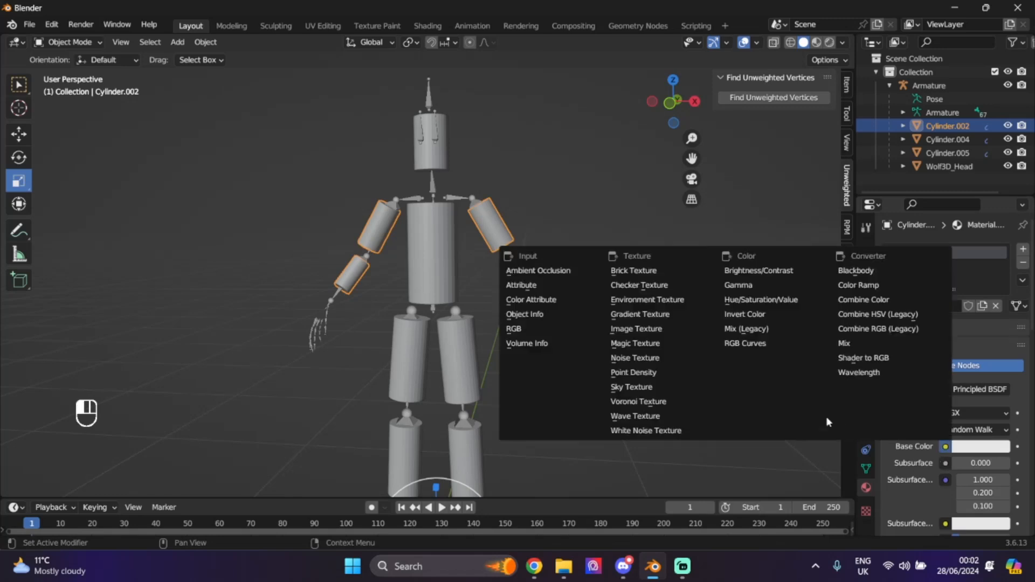
{"action": "left_click", "coordinate": [636, 331]}
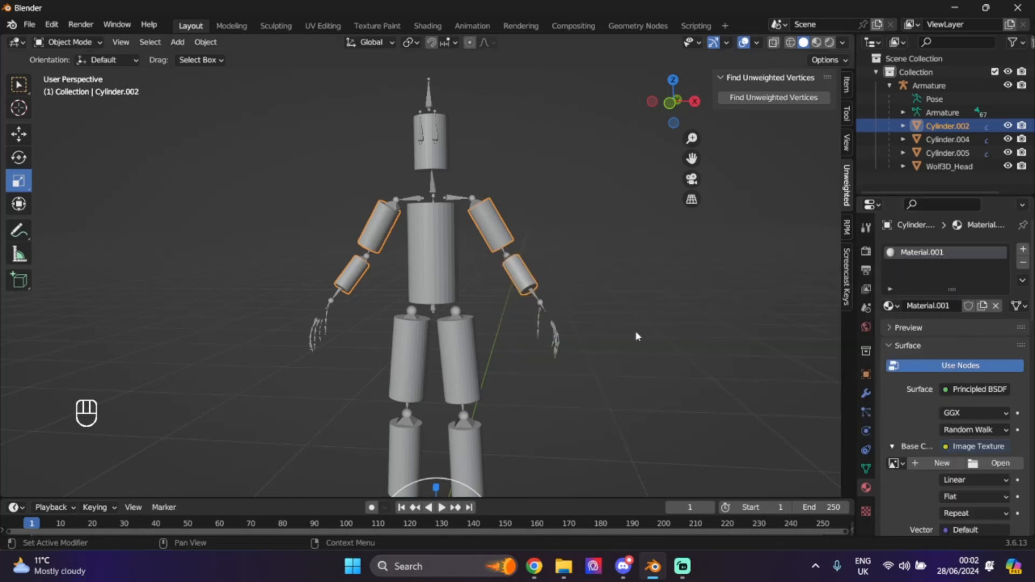
- Create a new near-white image for the arm material's texture
{"action": "left_click", "coordinate": [816, 42]}
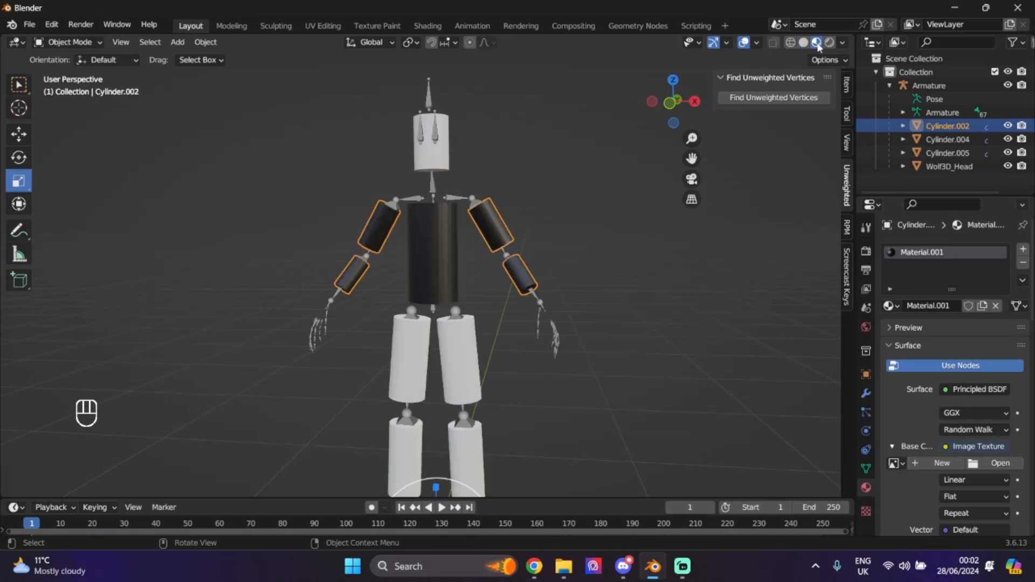
{"action": "left_click_drag", "start_coordinate": [663, 109], "coordinate": [740, 198]}
{"action": "left_click", "coordinate": [936, 465]}
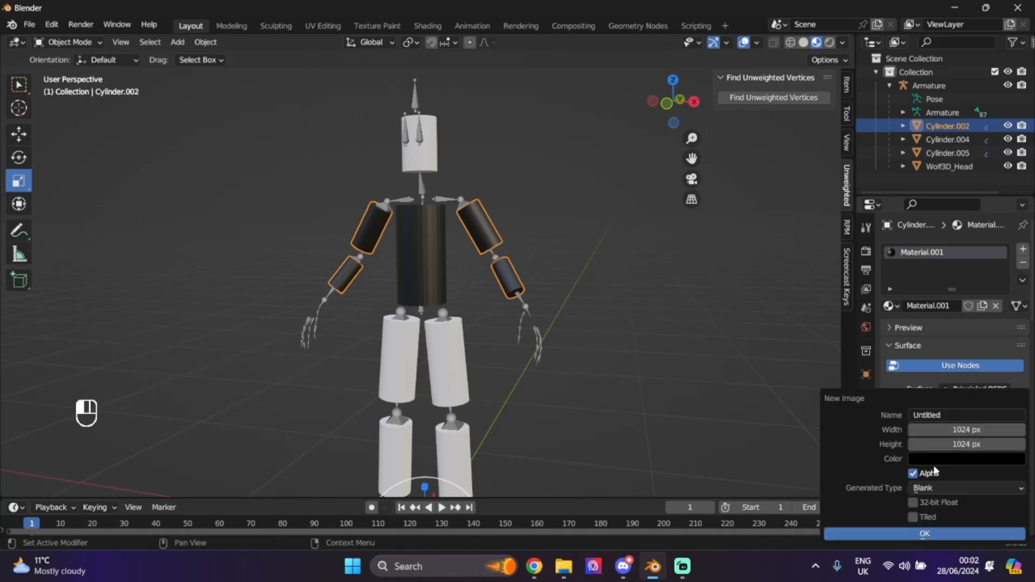
{"action": "left_click", "coordinate": [972, 459]}
{"action": "left_click_drag", "start_coordinate": [1016, 356], "coordinate": [1015, 267]}
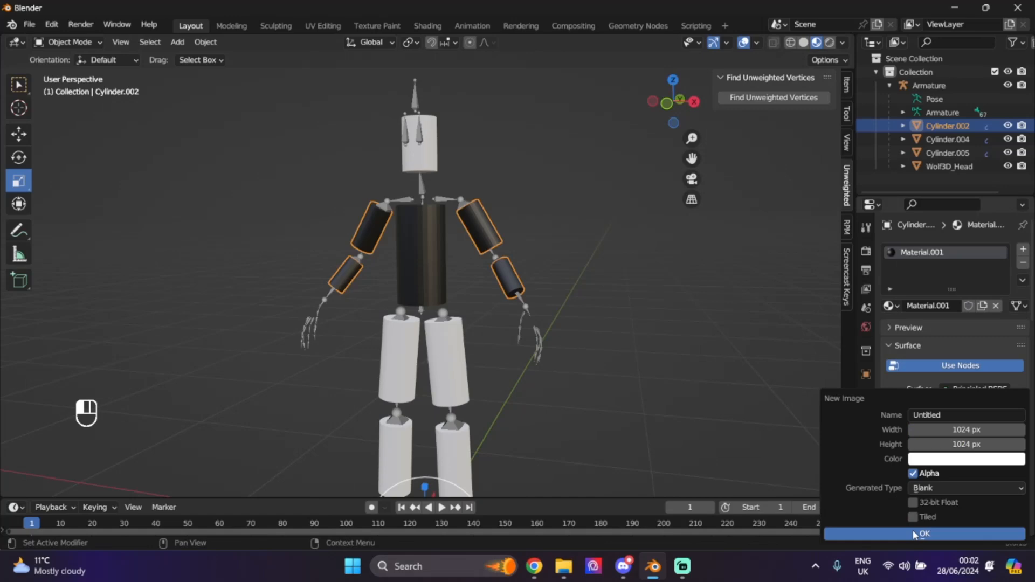
{"action": "left_click", "coordinate": [917, 534]}
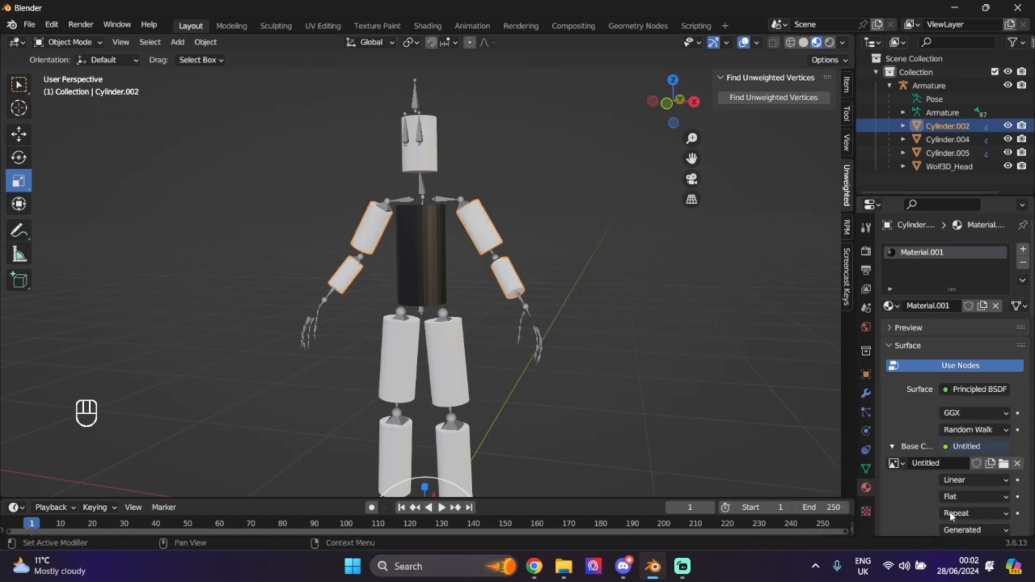
- Assign Material.001 to the legs, head cylinder and torso Wolf3D_Head
{"action": "left_click", "coordinate": [936, 139]}
{"action": "left_click", "coordinate": [891, 306]}
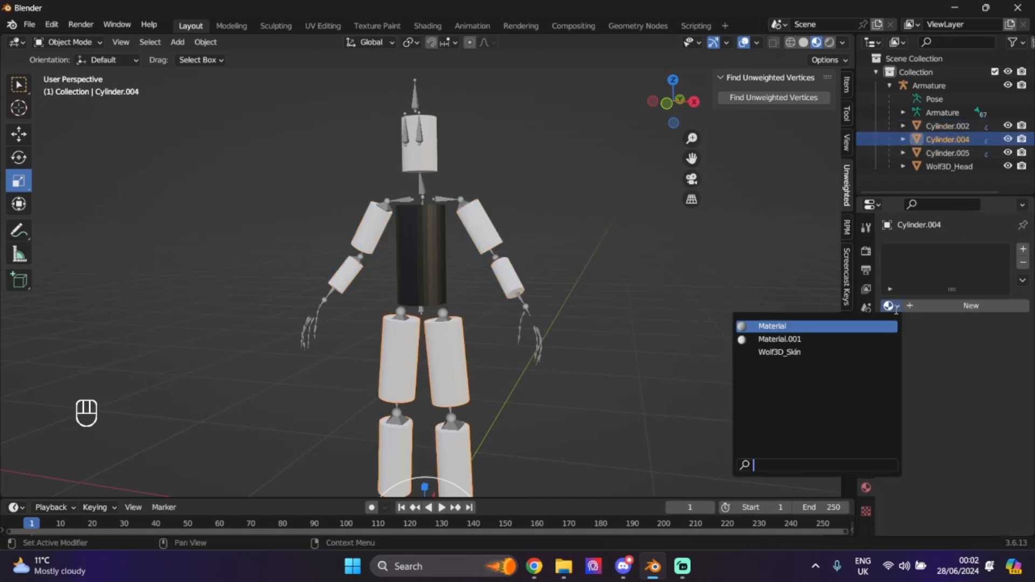
{"action": "left_click", "coordinate": [791, 339]}
{"action": "left_click", "coordinate": [940, 153]}
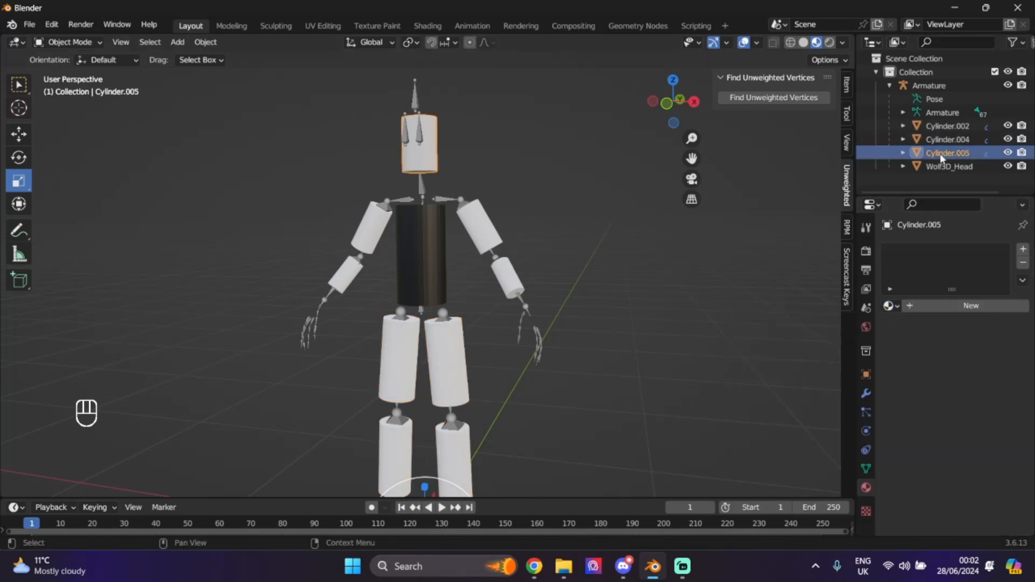
{"action": "left_click", "coordinate": [890, 306]}
{"action": "left_click", "coordinate": [811, 340]}
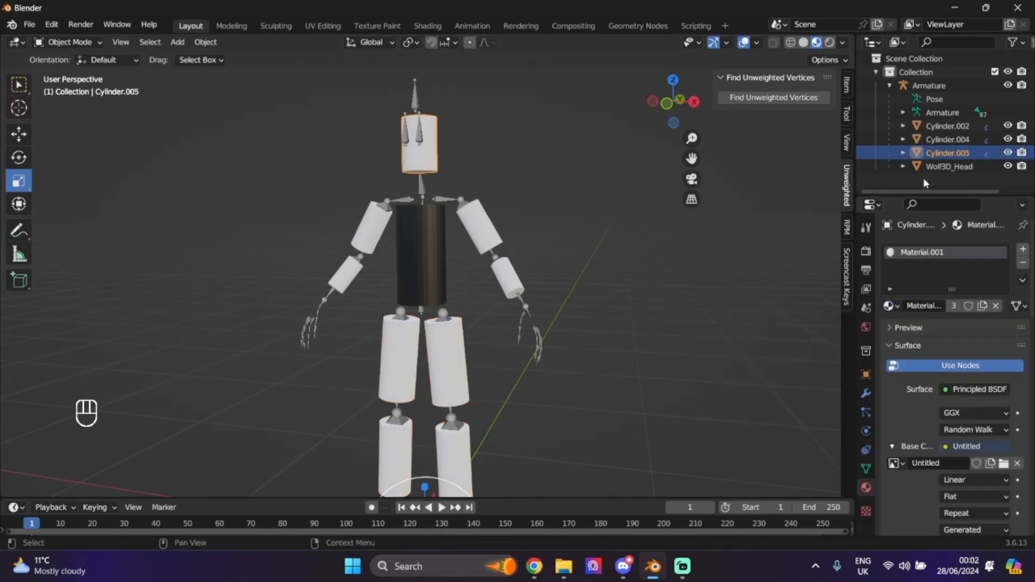
{"action": "left_click", "coordinate": [949, 166]}
{"action": "left_click", "coordinate": [897, 308]}
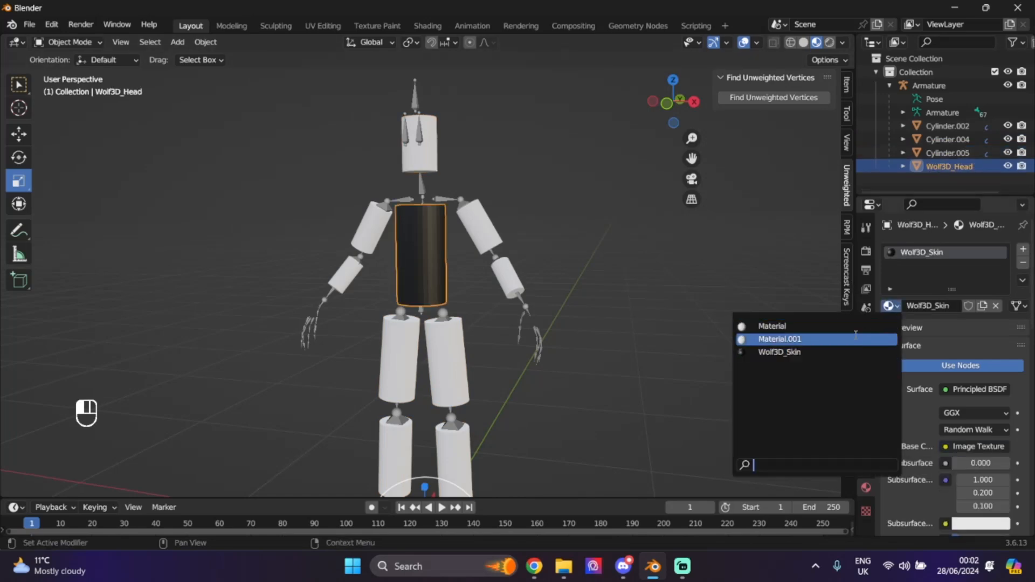
{"action": "left_click", "coordinate": [799, 338]}
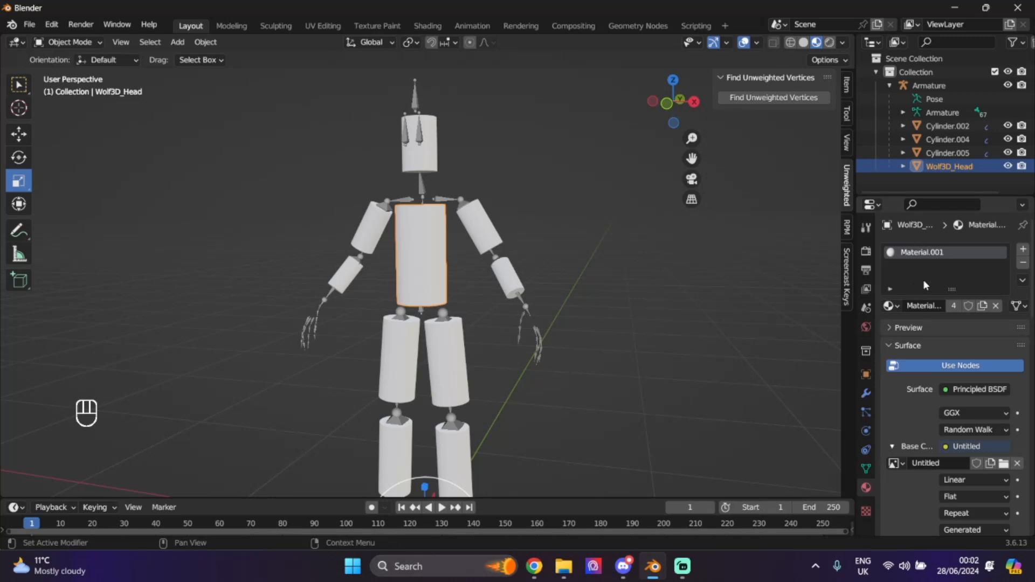
- Make single-user copies of the material on the torso and head
{"action": "left_click", "coordinate": [957, 303]}
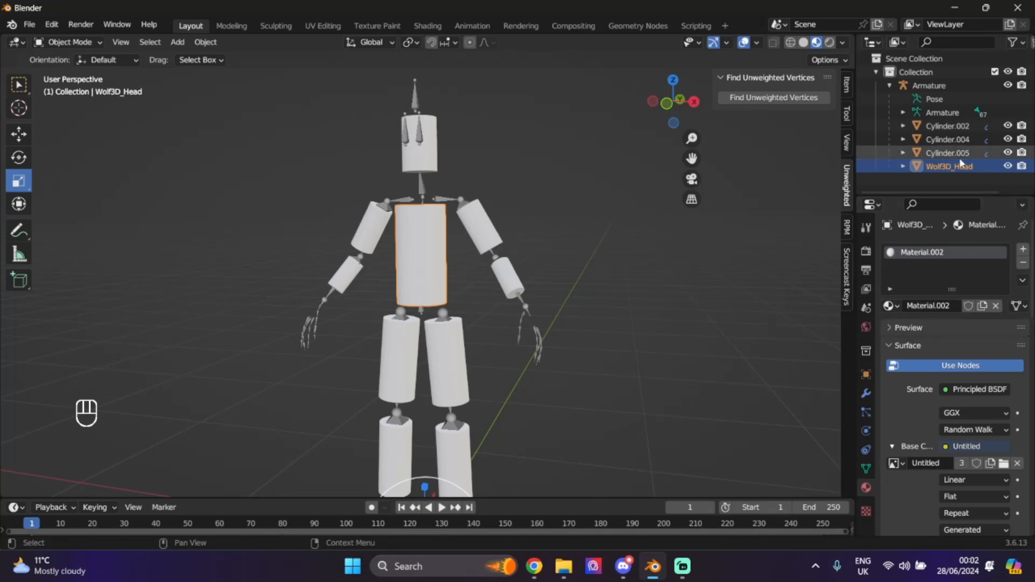
{"action": "left_click", "coordinate": [947, 153]}
{"action": "left_click", "coordinate": [957, 306]}
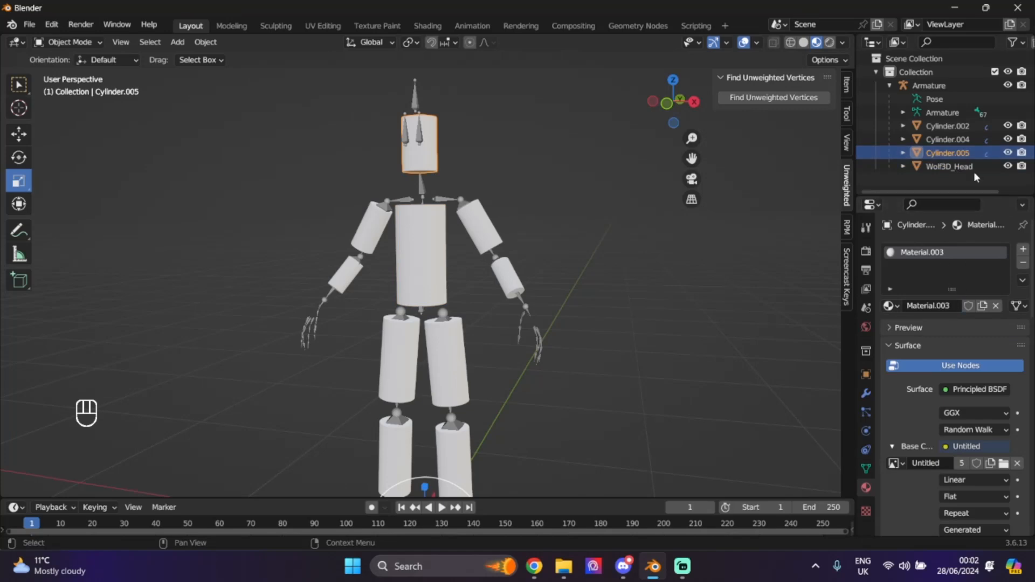
{"action": "left_click", "coordinate": [962, 142]}
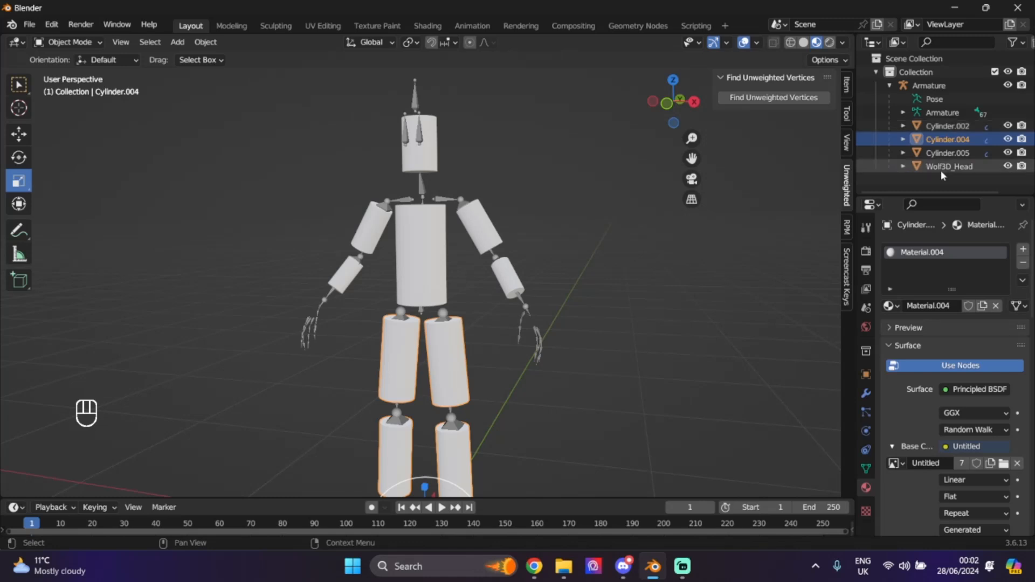
{"action": "left_click", "coordinate": [941, 125]}
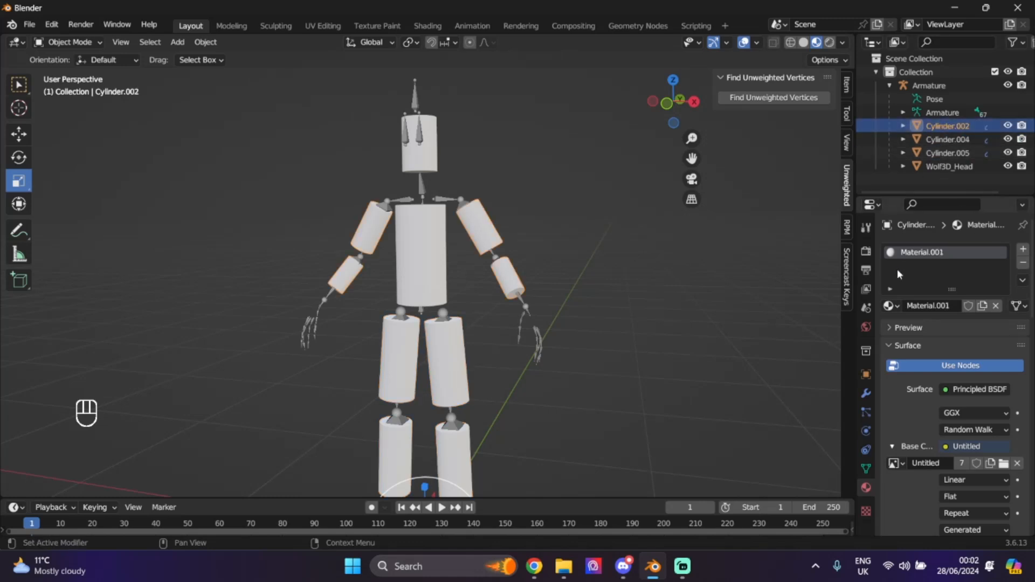
- In RPM Tools, rename the arm cylinders Wolf3D_Outfit_Top and leg cylinders Cylinder.004 Wolf3D_Outfit_Bottom
{"action": "left_click", "coordinate": [847, 228]}
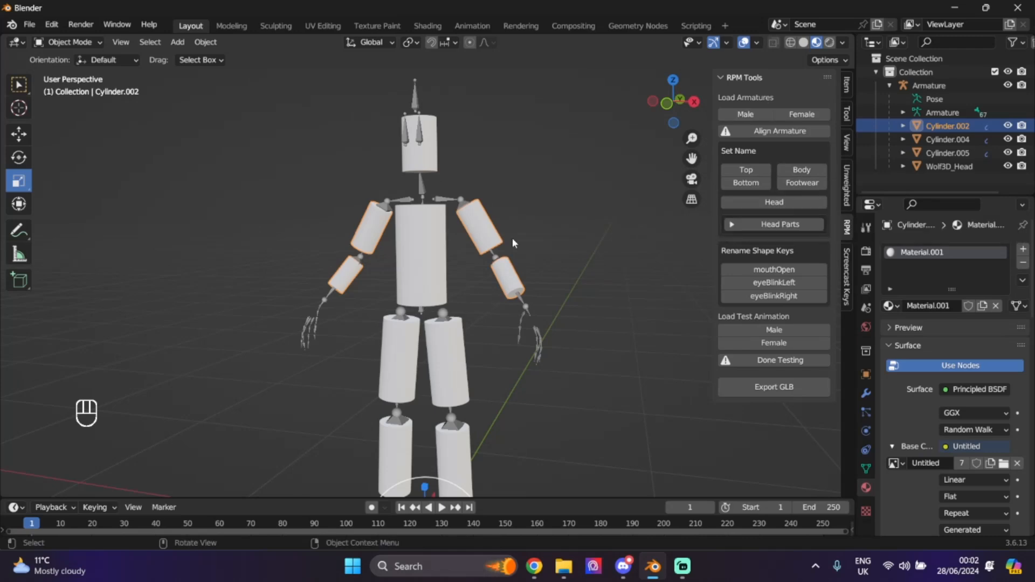
{"action": "left_click", "coordinate": [756, 175]}
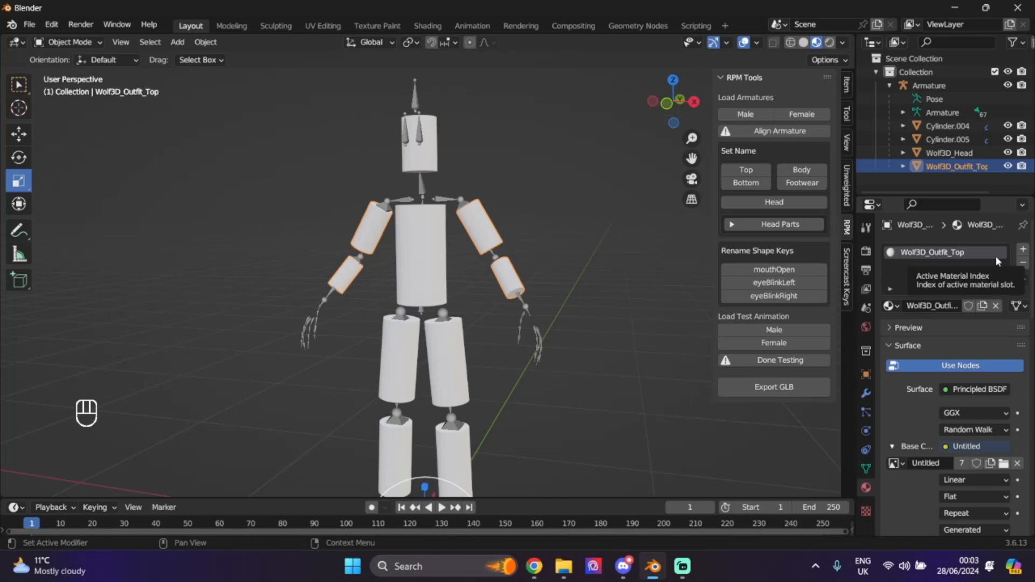
{"action": "left_click", "coordinate": [948, 127]}
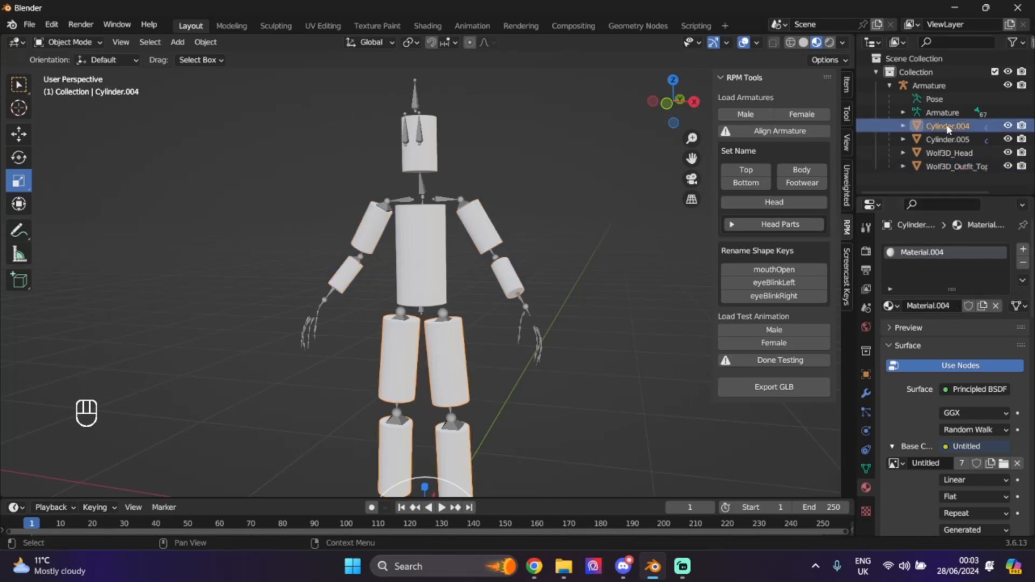
{"action": "left_click", "coordinate": [744, 184]}
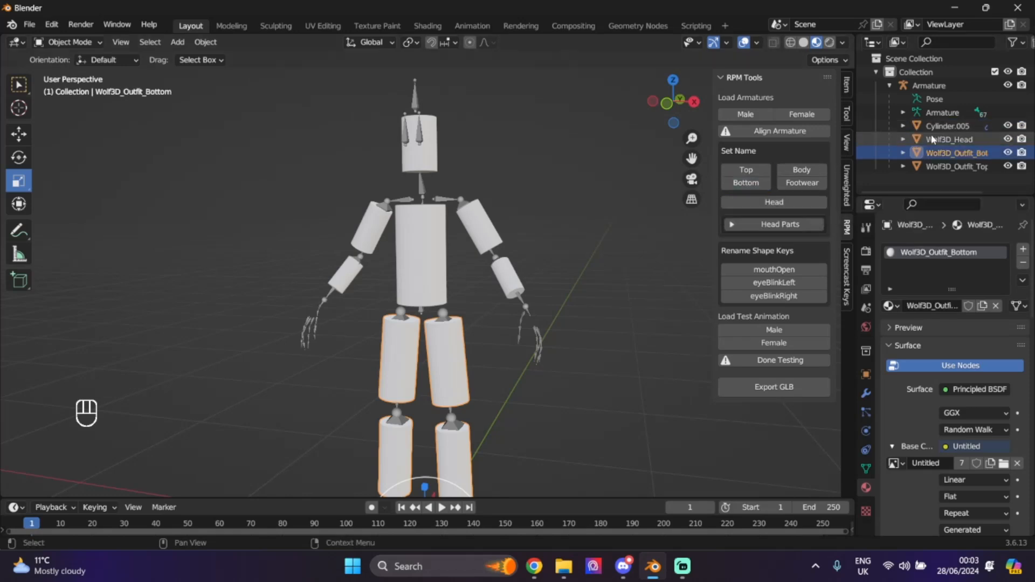
- Rename the torso to Wolf3D_Body and the head cylinder Cylinder.005 to Wolf3D_Head
{"action": "left_click", "coordinate": [943, 126]}
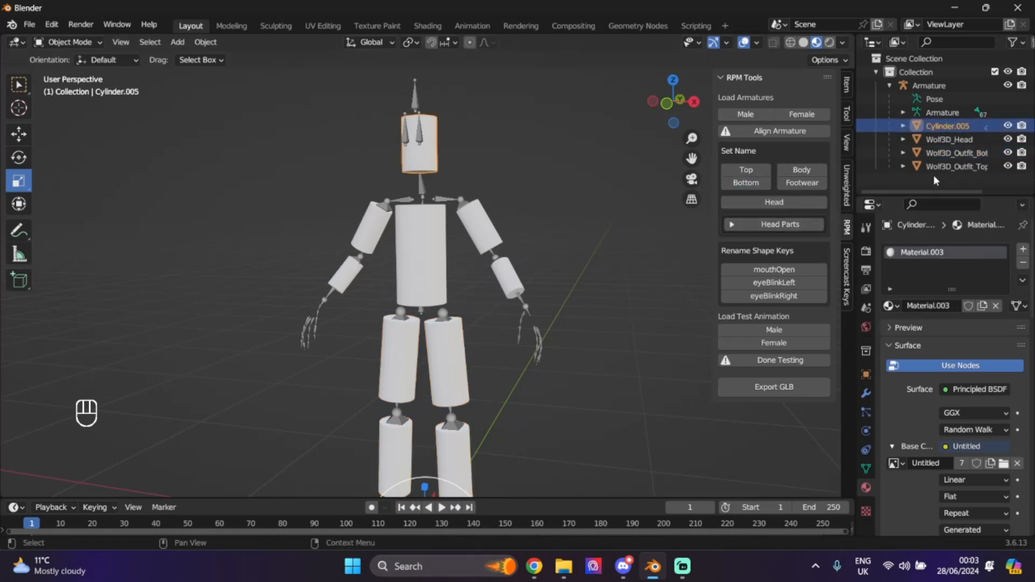
{"action": "left_click", "coordinate": [945, 139]}
{"action": "left_click", "coordinate": [808, 172]}
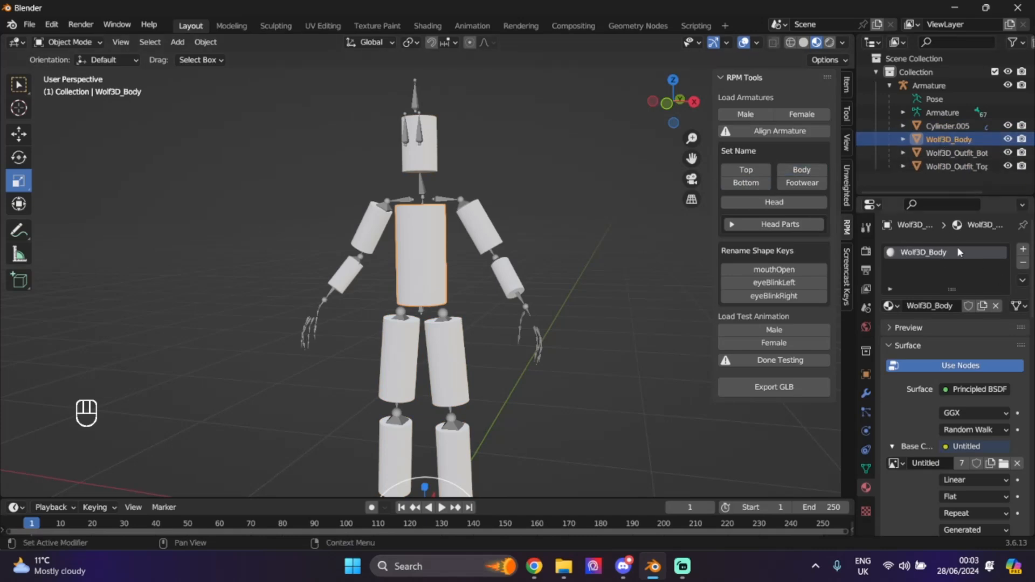
{"action": "left_click", "coordinate": [957, 126]}
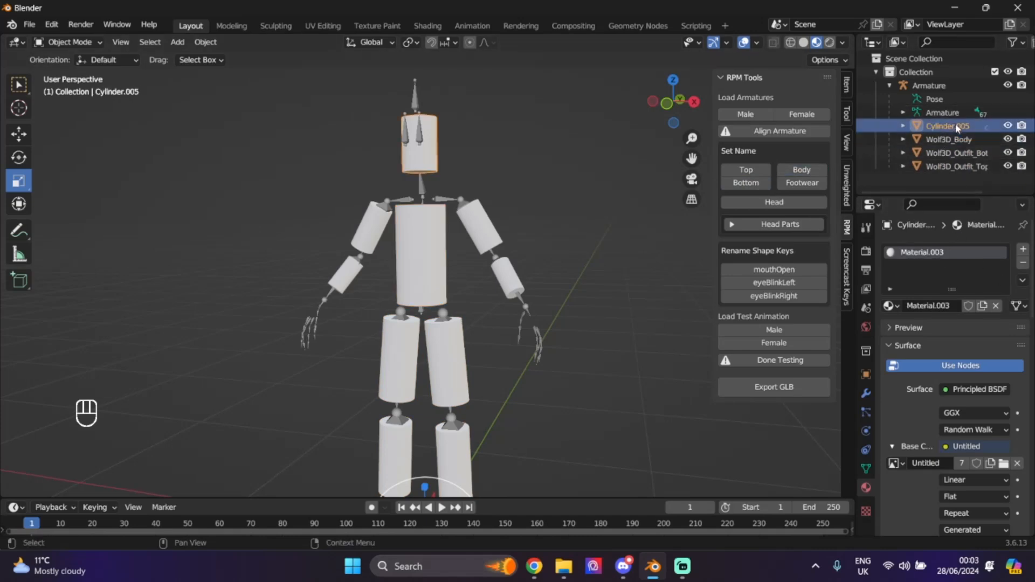
{"action": "left_click", "coordinate": [761, 203]}
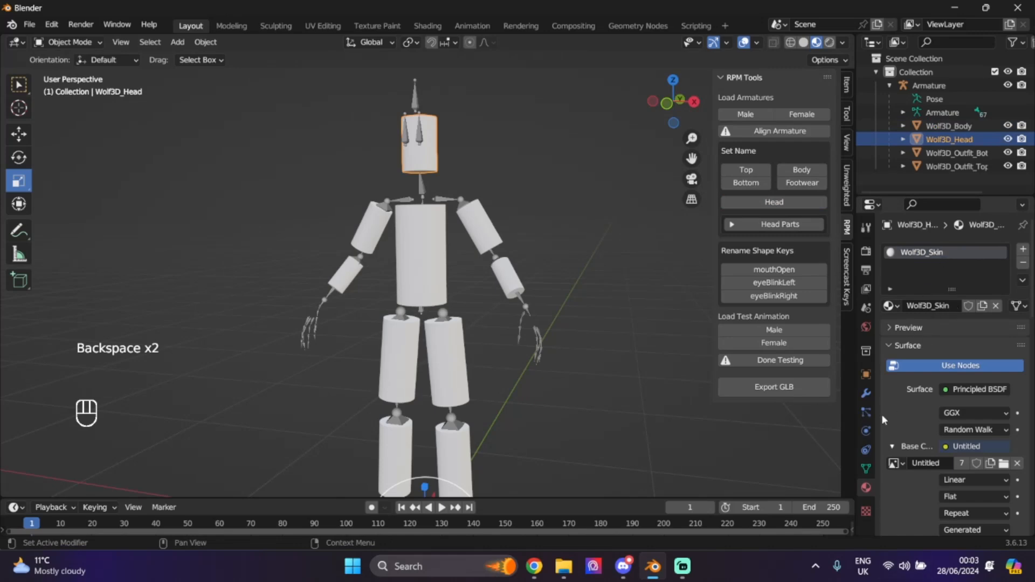
- Check the head's vertex groups and shape keys, orbit the model, then deselect it
{"action": "left_click", "coordinate": [867, 469]}
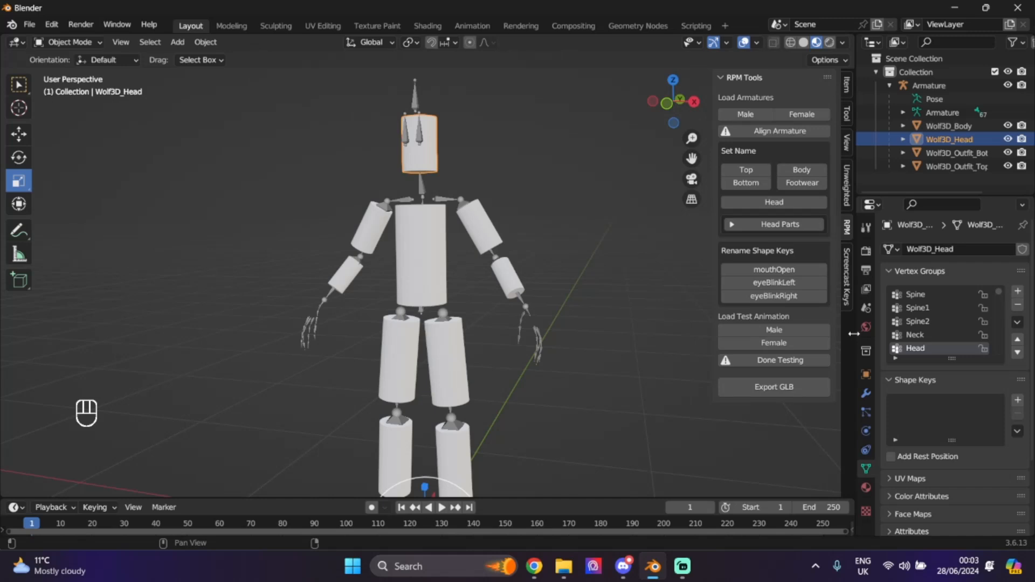
{"action": "mouse_move", "coordinate": [669, 102]}
{"action": "left_mouse_down"}
{"action": "mouse_move", "coordinate": [556, 102]}
{"action": "mouse_move", "coordinate": [447, 127]}
{"action": "mouse_move", "coordinate": [550, 103]}
{"action": "mouse_move", "coordinate": [678, 99]}
{"action": "mouse_move", "coordinate": [598, 115]}
{"action": "mouse_move", "coordinate": [661, 113]}
{"action": "left_mouse_up"}
{"action": "scroll", "coordinate": [600, 212], "scroll_direction": "down", "scroll_amount": 2}
{"action": "left_click", "coordinate": [664, 325]}
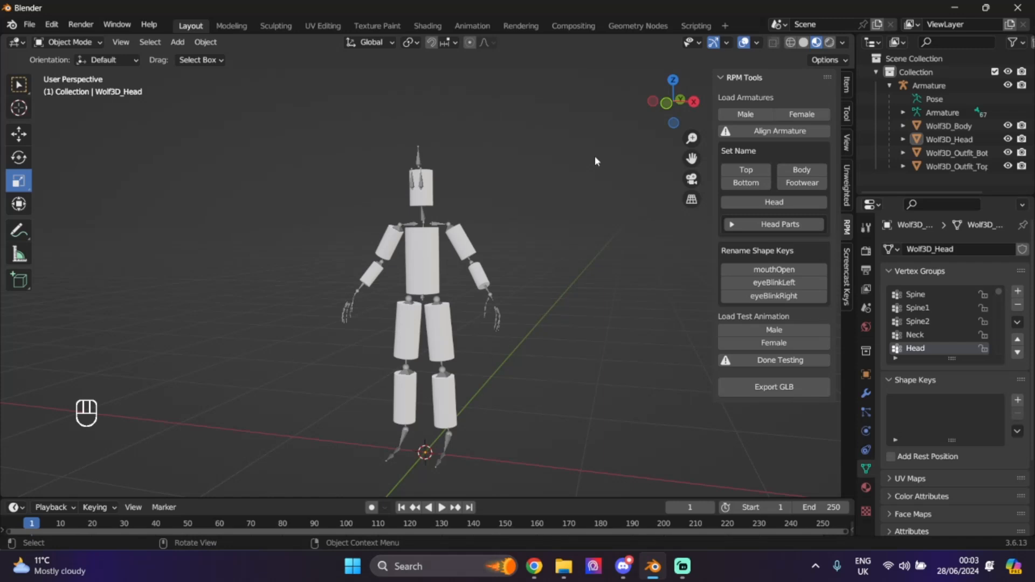
- Export the cylinder avatar as glTF binary Tube.glb into the Documents folder
{"action": "left_click", "coordinate": [30, 24]}
{"action": "mouse_move", "coordinate": [99, 220]}
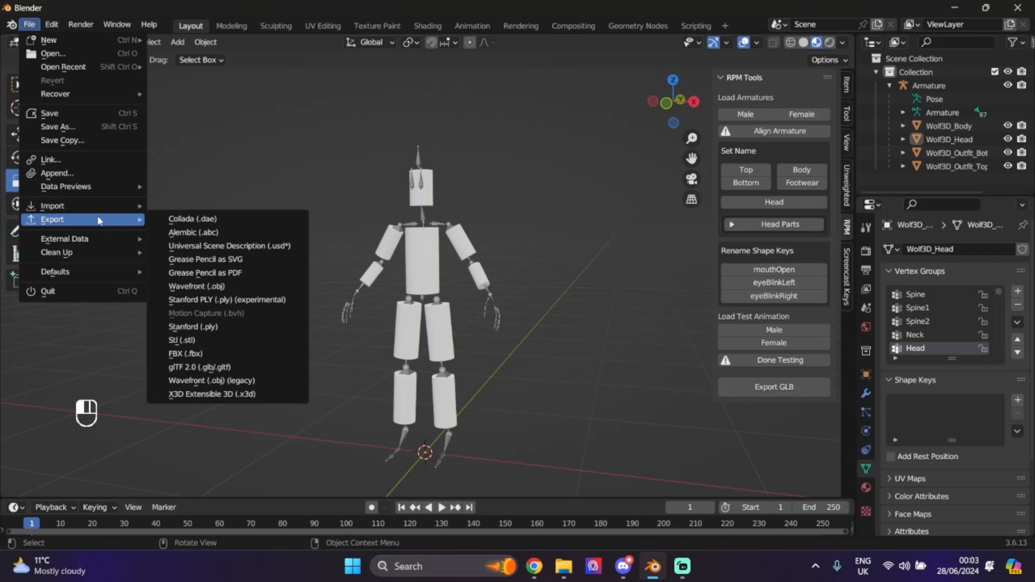
{"action": "left_click", "coordinate": [215, 369]}
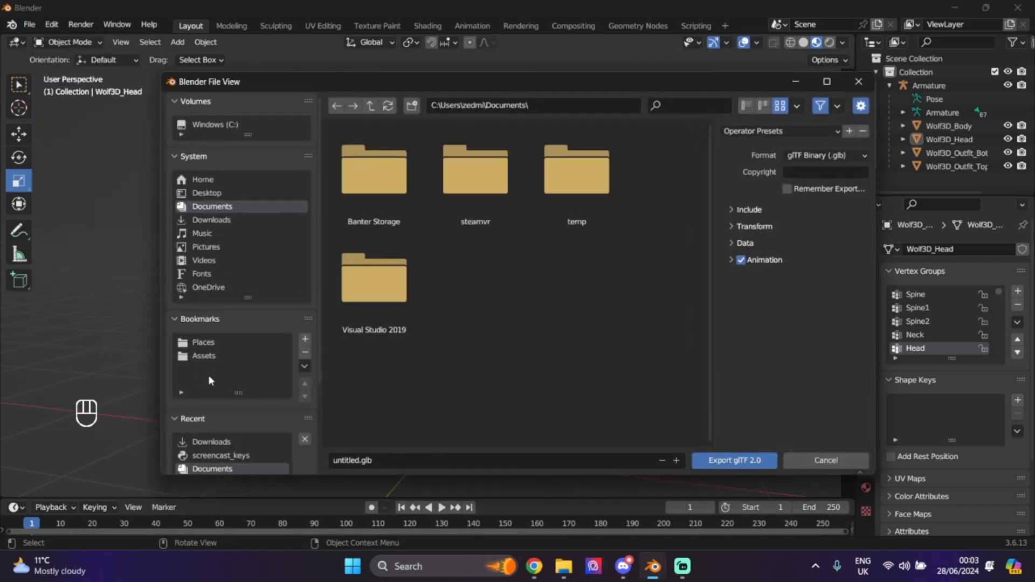
{"action": "left_click", "coordinate": [376, 462]}
{"action": "left_click", "coordinate": [717, 461]}
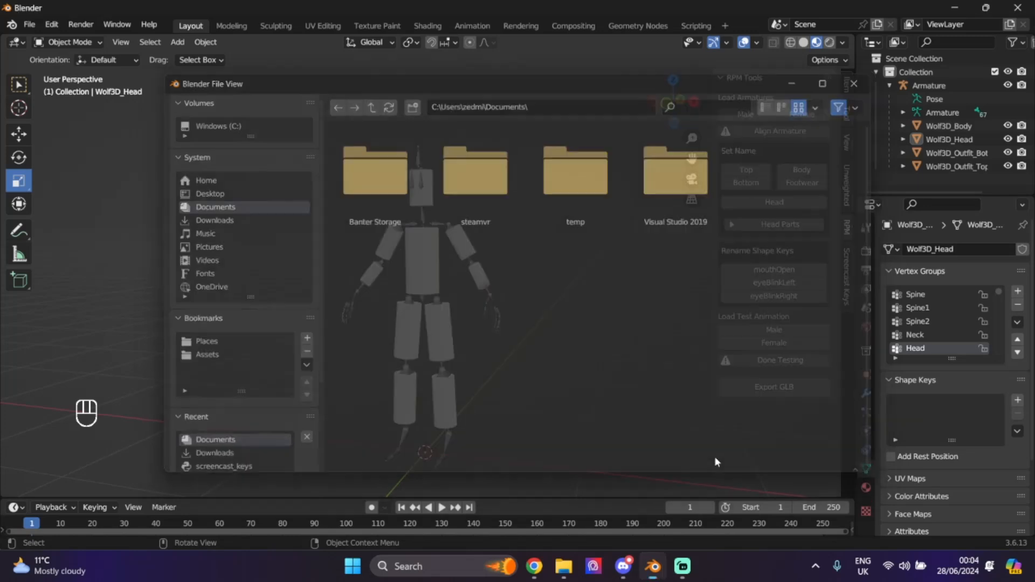
{"action": "left_click", "coordinate": [533, 573]}
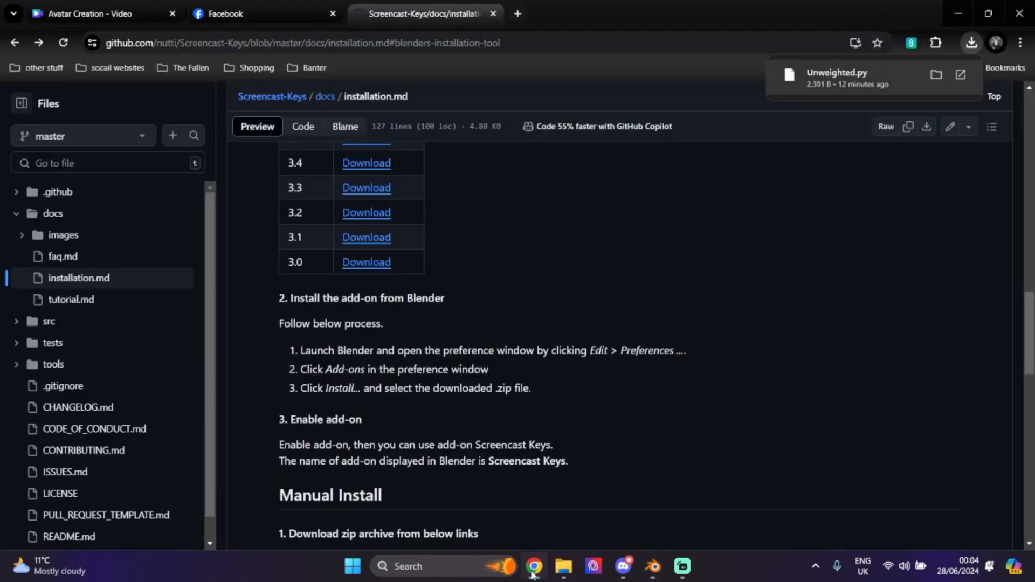
- In a new tab, open Ready Player Me Studio from the Banter bookmarks and start a new asset from Add & Manage
{"action": "left_click", "coordinate": [517, 17]}
{"action": "left_click", "coordinate": [302, 69]}
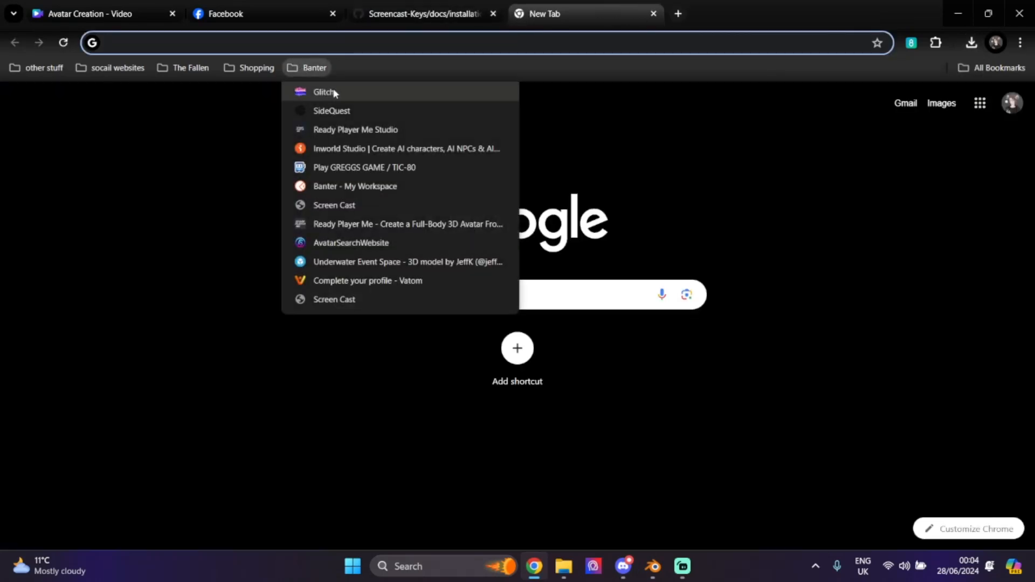
{"action": "left_click", "coordinate": [348, 130]}
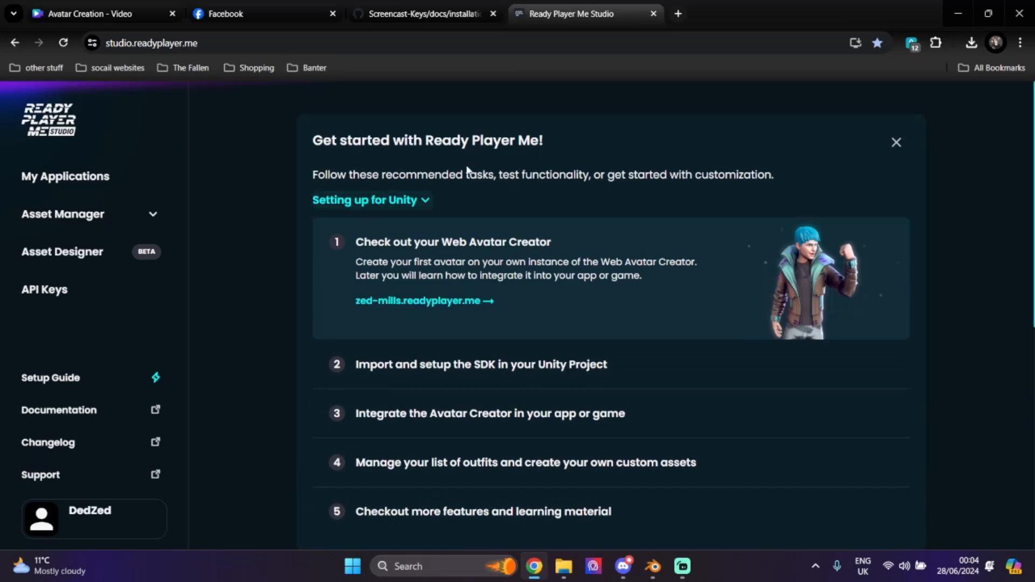
{"action": "scroll", "coordinate": [469, 171], "scroll_direction": "down", "scroll_amount": 8}
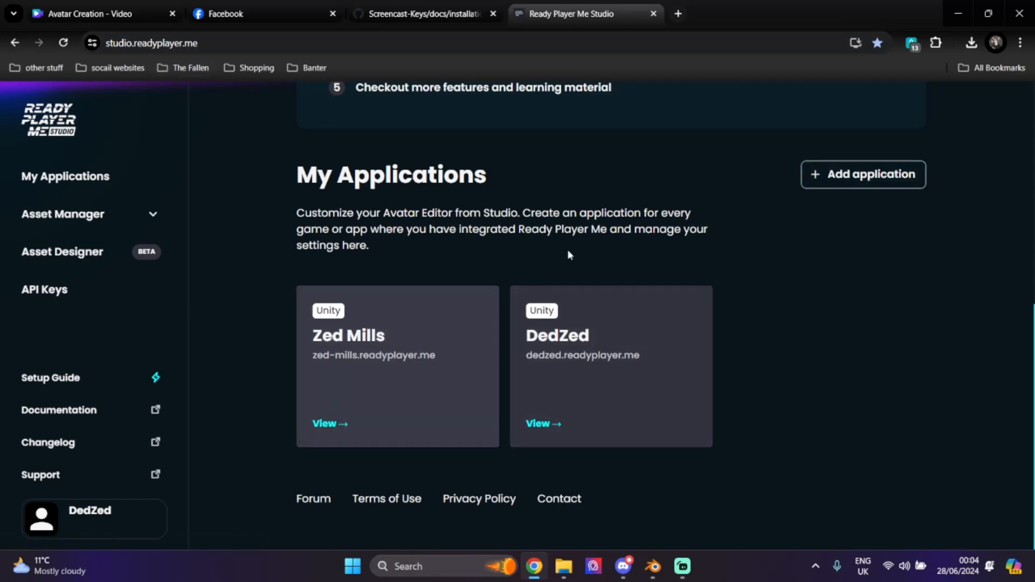
{"action": "left_click", "coordinate": [74, 212]}
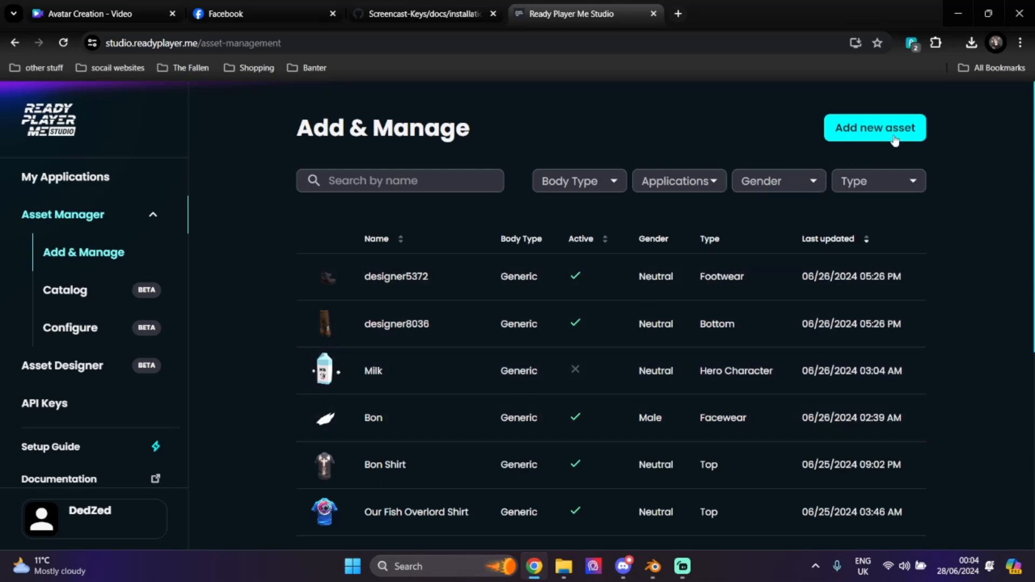
{"action": "left_click", "coordinate": [893, 135]}
- Name the new asset Tube, with type Hero Character and gender Neutral
{"action": "left_click", "coordinate": [667, 221]}
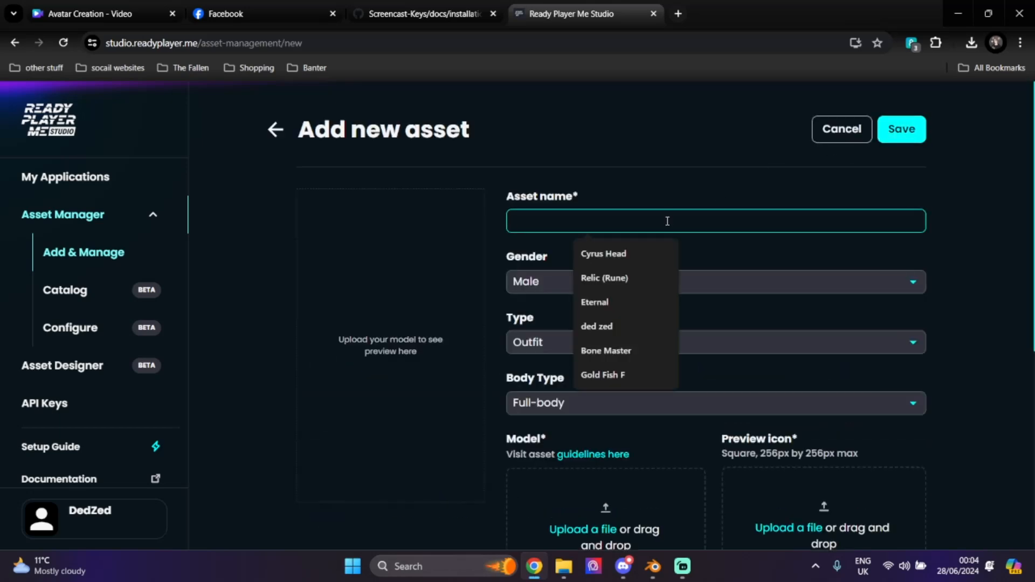
{"action": "type", "text": "Tube"}
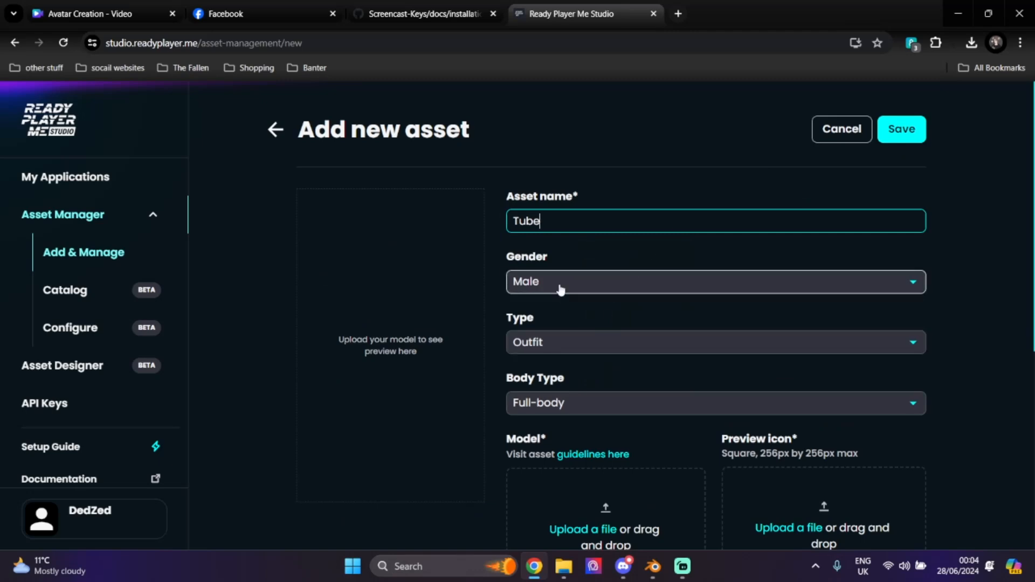
{"action": "left_click", "coordinate": [548, 348]}
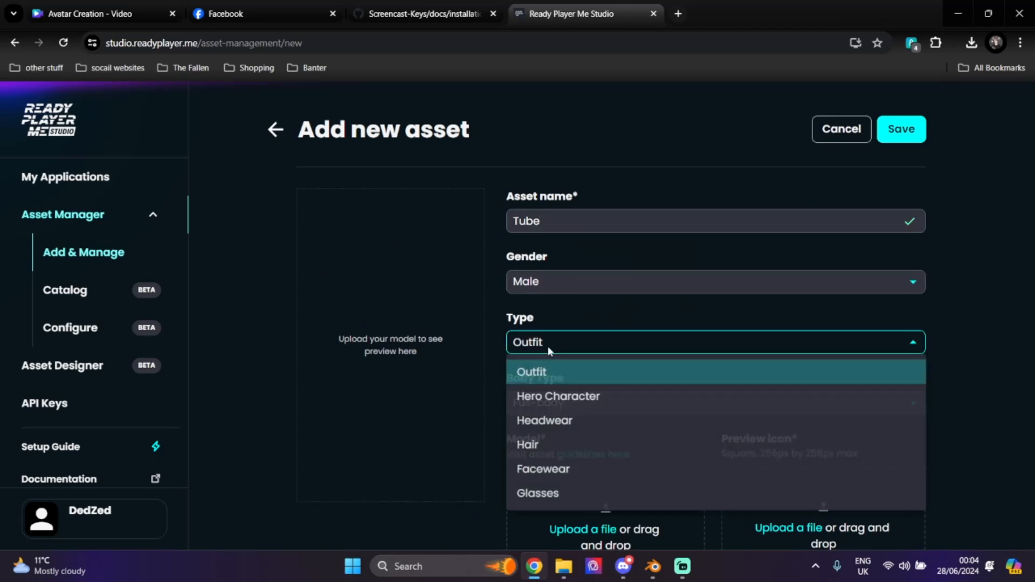
{"action": "left_click", "coordinate": [587, 397]}
{"action": "left_click", "coordinate": [574, 293]}
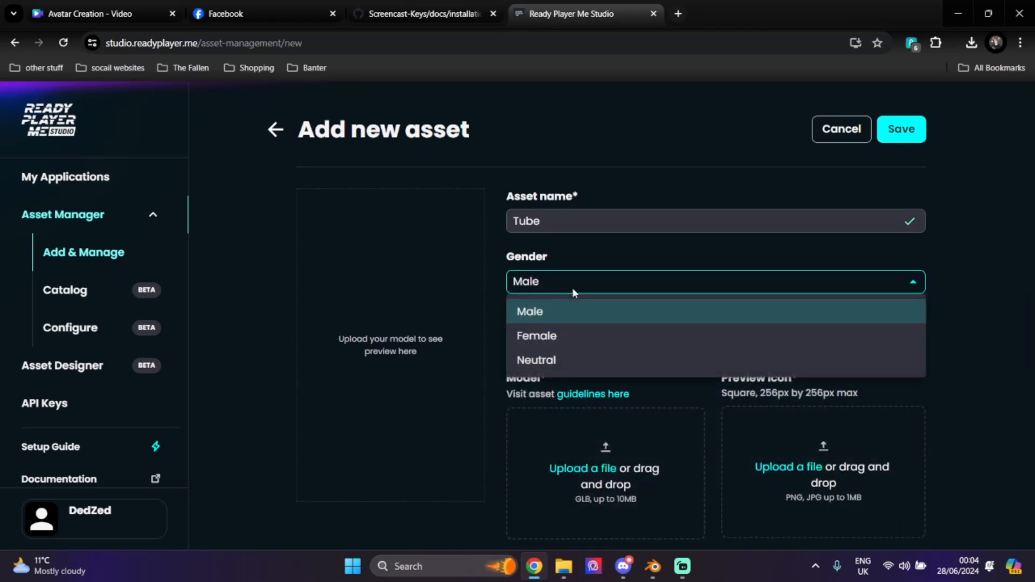
{"action": "left_click", "coordinate": [561, 371]}
- Upload Documents/Tube.glb as the model and spin the preview to inspect the figure
{"action": "left_click", "coordinate": [583, 462]}
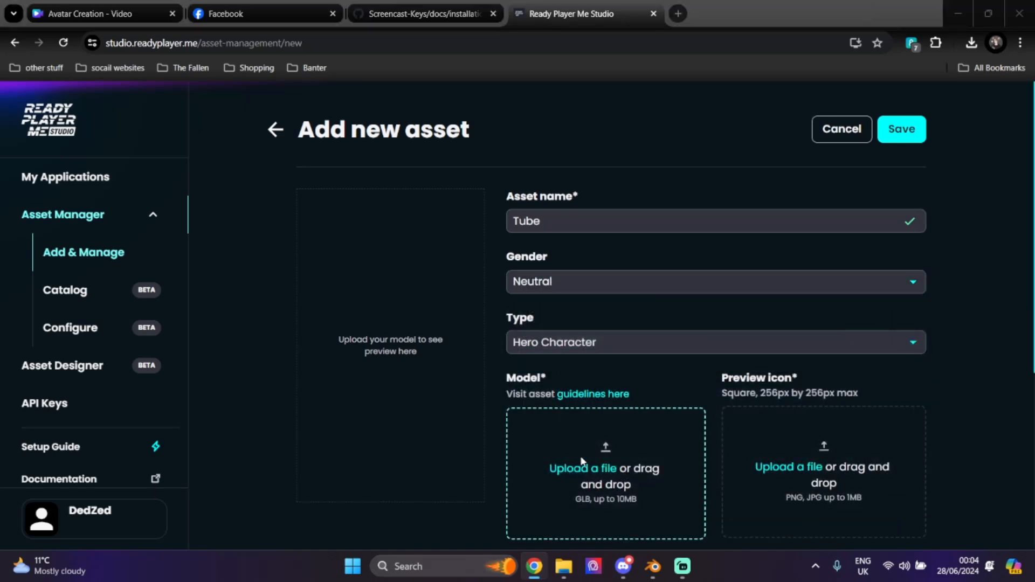
{"action": "left_click", "coordinate": [360, 446]}
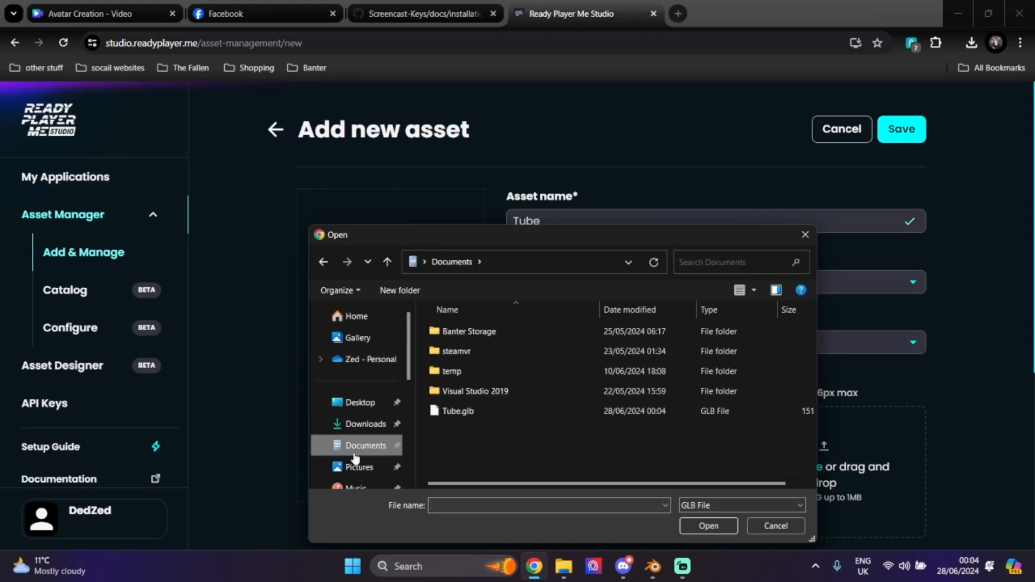
{"action": "double_click", "coordinate": [472, 409]}
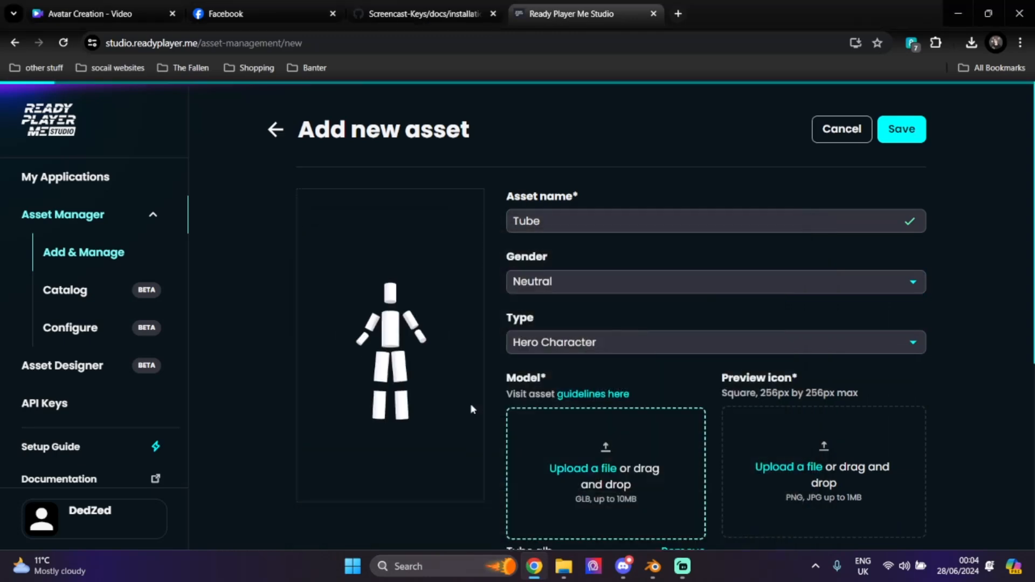
{"action": "left_click_drag", "start_coordinate": [437, 372], "coordinate": [435, 404]}
- Save the figure preview to Downloads and use download (2).png as the asset's preview icon
{"action": "right_click", "coordinate": [433, 405]}
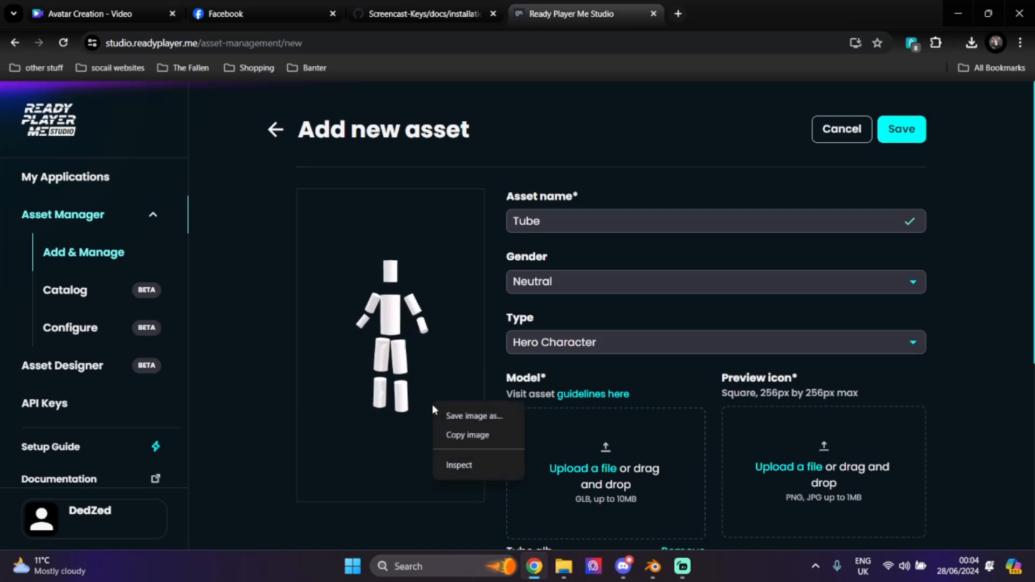
{"action": "left_click", "coordinate": [460, 418]}
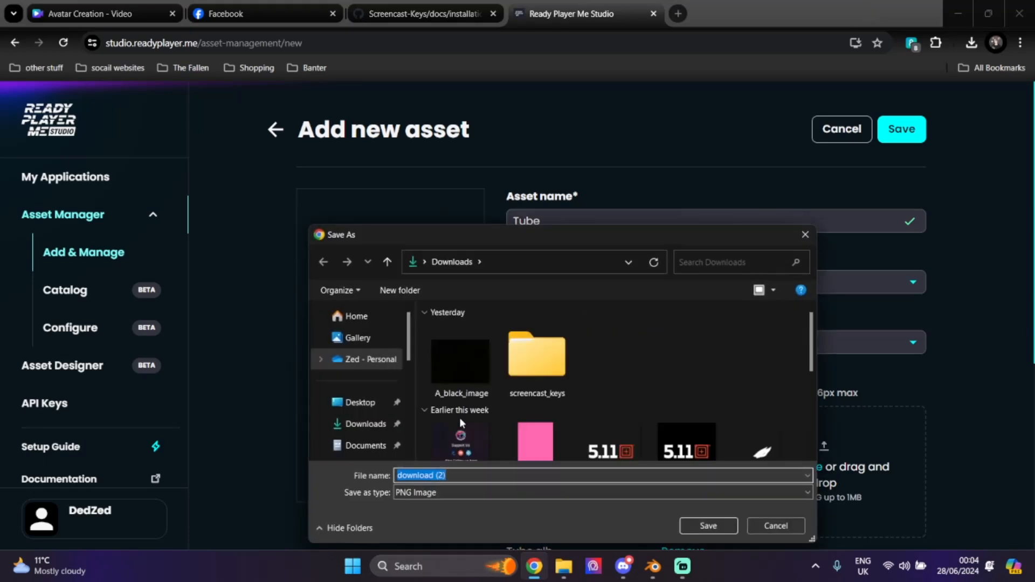
{"action": "left_click", "coordinate": [700, 530]}
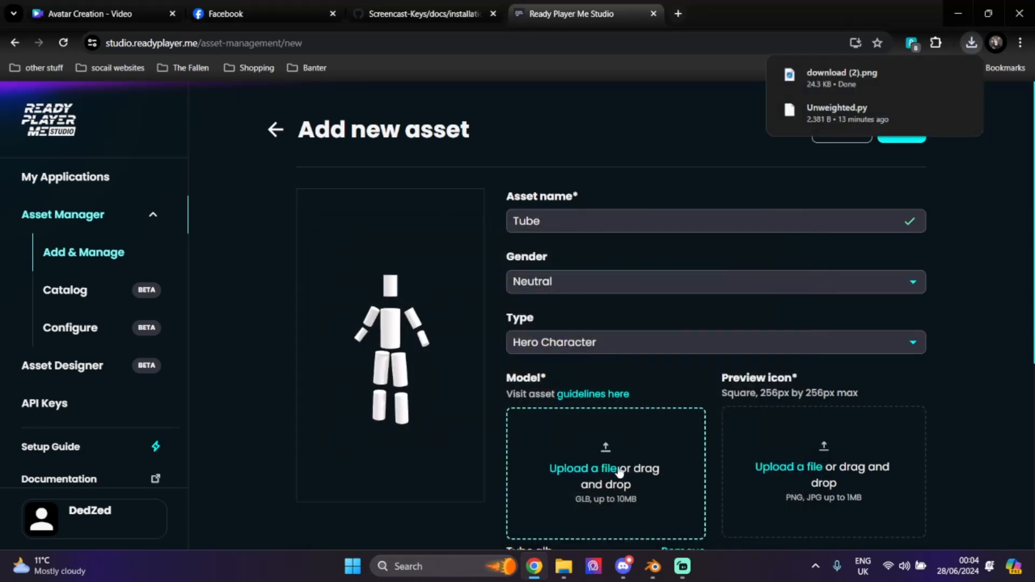
{"action": "scroll", "coordinate": [744, 393], "scroll_direction": "down", "scroll_amount": 4}
{"action": "left_click", "coordinate": [785, 272]}
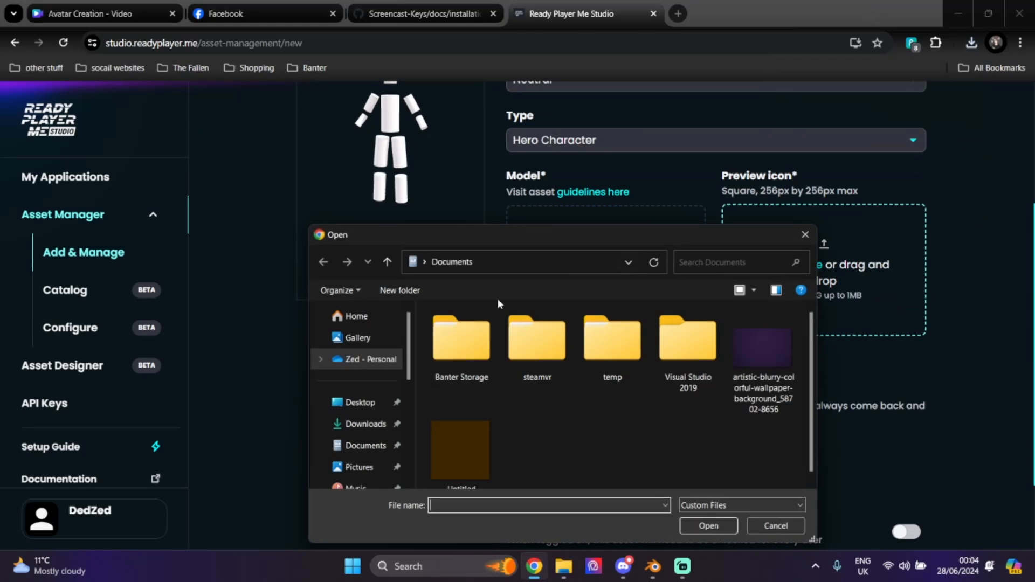
{"action": "left_click", "coordinate": [365, 425]}
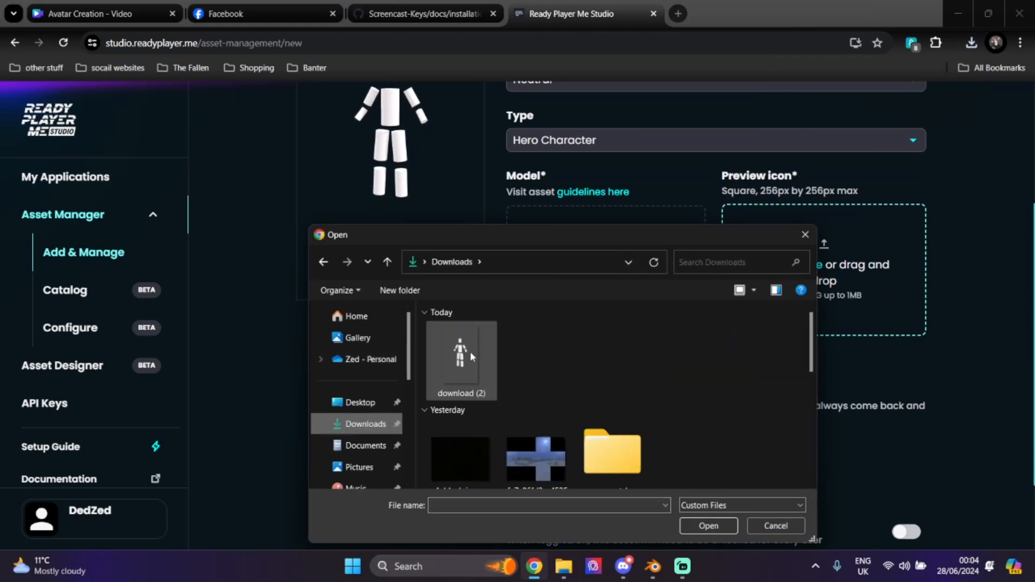
{"action": "double_click", "coordinate": [470, 351]}
- Enable the asset for the second application, mark it Visible, and save the Tube hero character
{"action": "scroll", "coordinate": [809, 345], "scroll_direction": "down", "scroll_amount": 5}
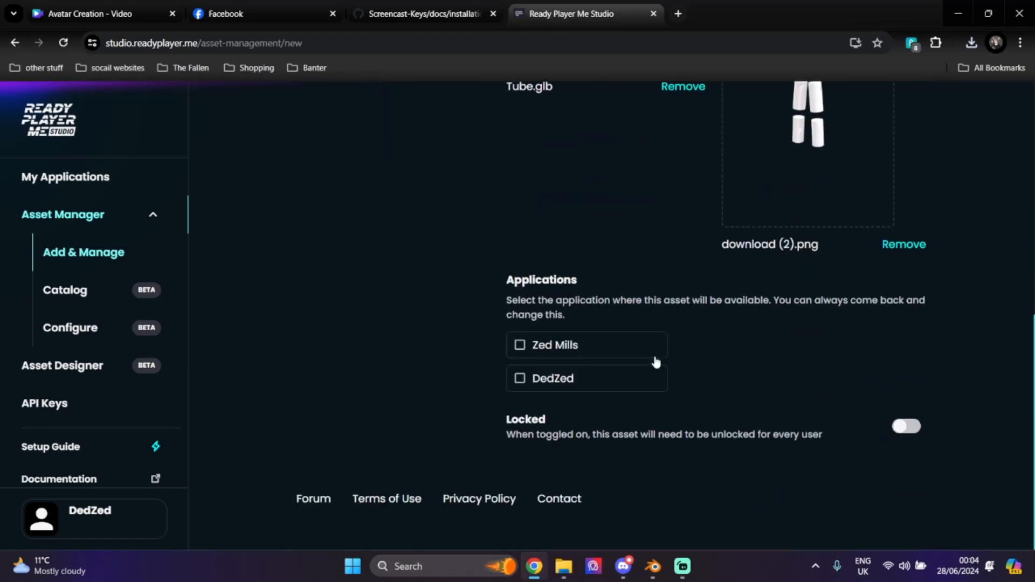
{"action": "left_click", "coordinate": [559, 377]}
{"action": "left_click", "coordinate": [687, 378]}
{"action": "scroll", "coordinate": [827, 357], "scroll_direction": "up", "scroll_amount": 5}
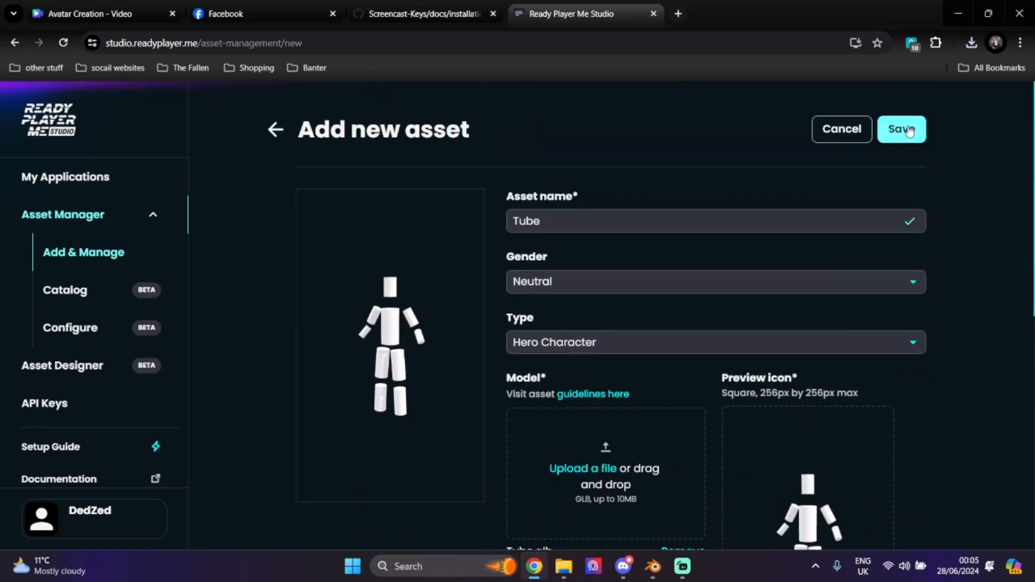
{"action": "left_click", "coordinate": [902, 129]}
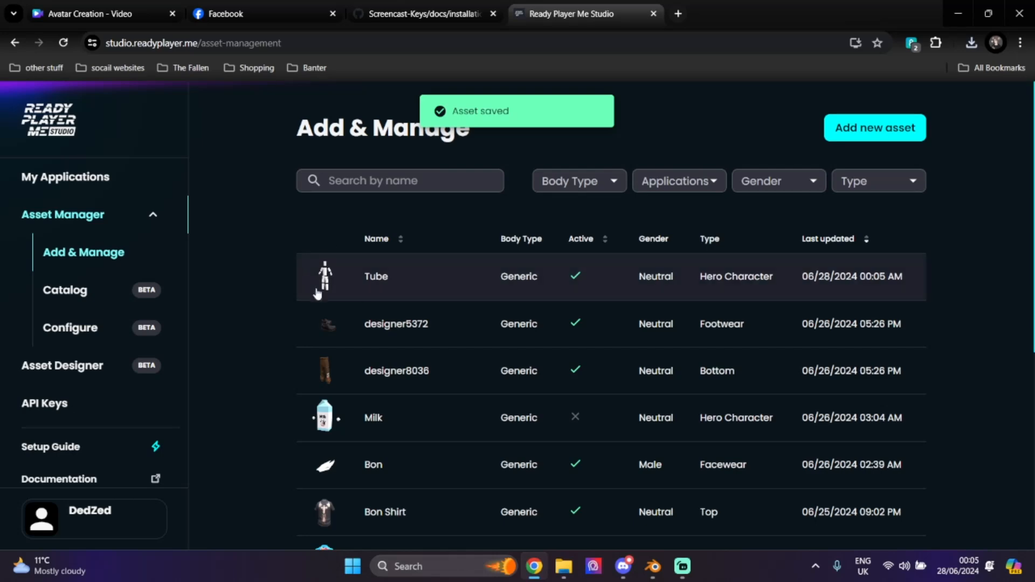
- From My Applications, view the app and open its subdomain avatar creator in a new tab
{"action": "left_click", "coordinate": [67, 178]}
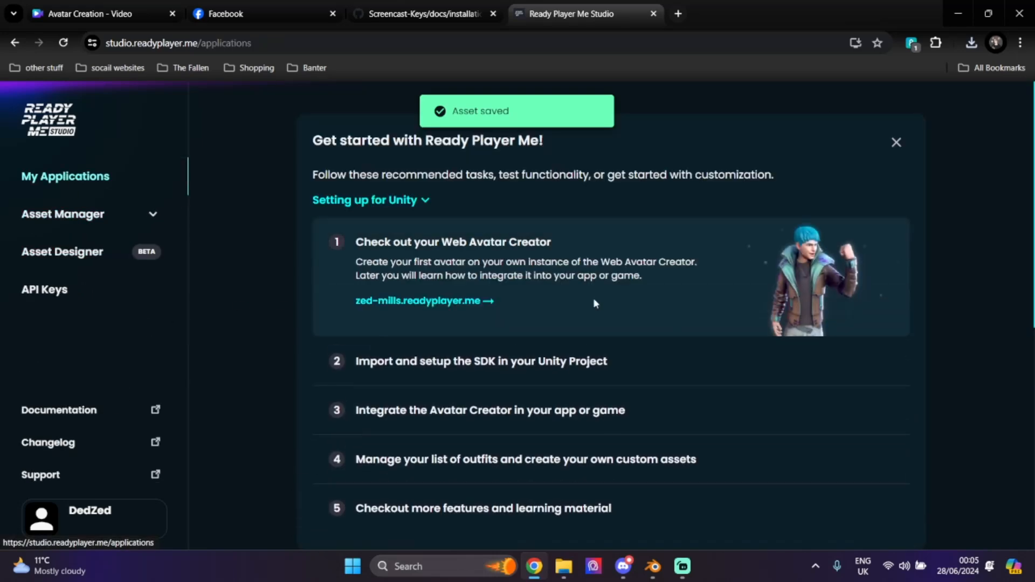
{"action": "scroll", "coordinate": [637, 334], "scroll_direction": "down", "scroll_amount": 8}
{"action": "left_click", "coordinate": [543, 425]}
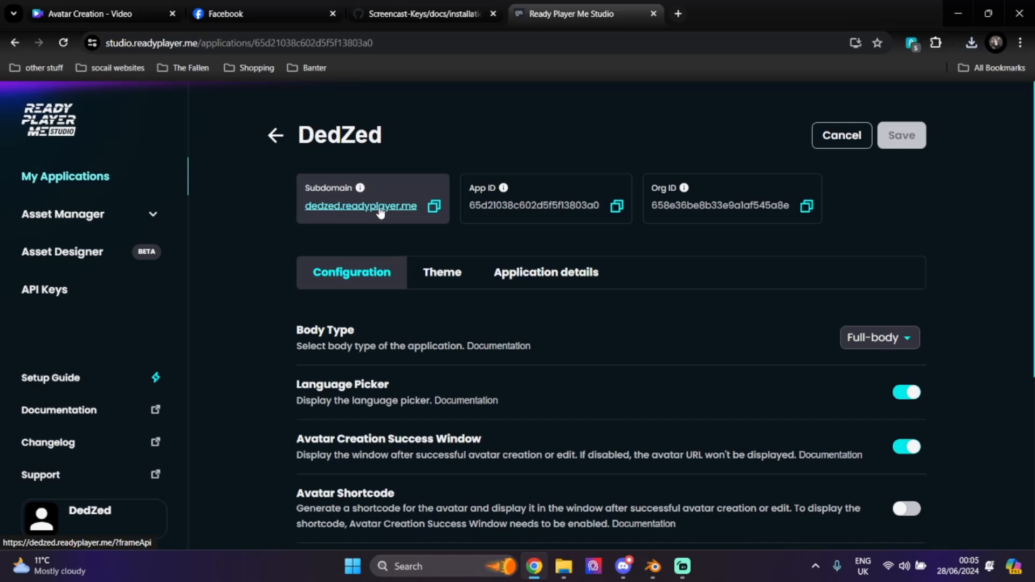
{"action": "left_click", "coordinate": [380, 210]}
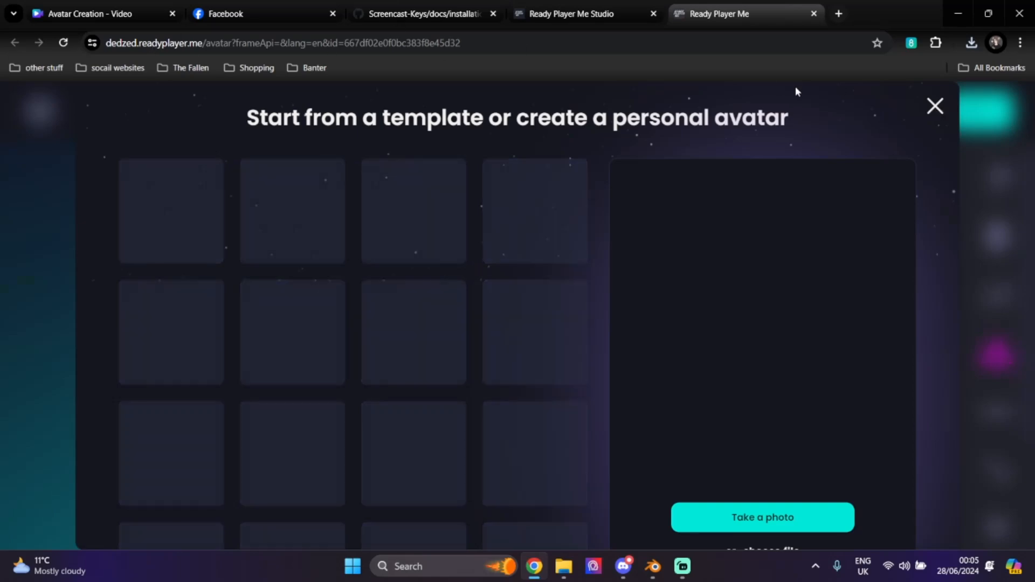
- Dismiss the template picker and dress the avatar in the white cylinder mannequin full-body item
{"action": "left_click", "coordinate": [936, 106]}
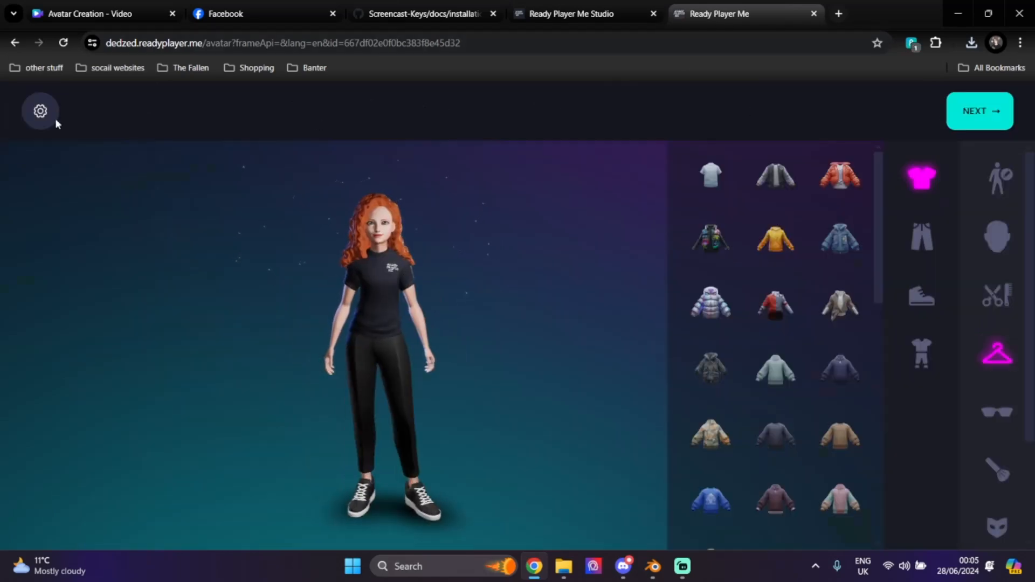
{"action": "left_click", "coordinate": [41, 112]}
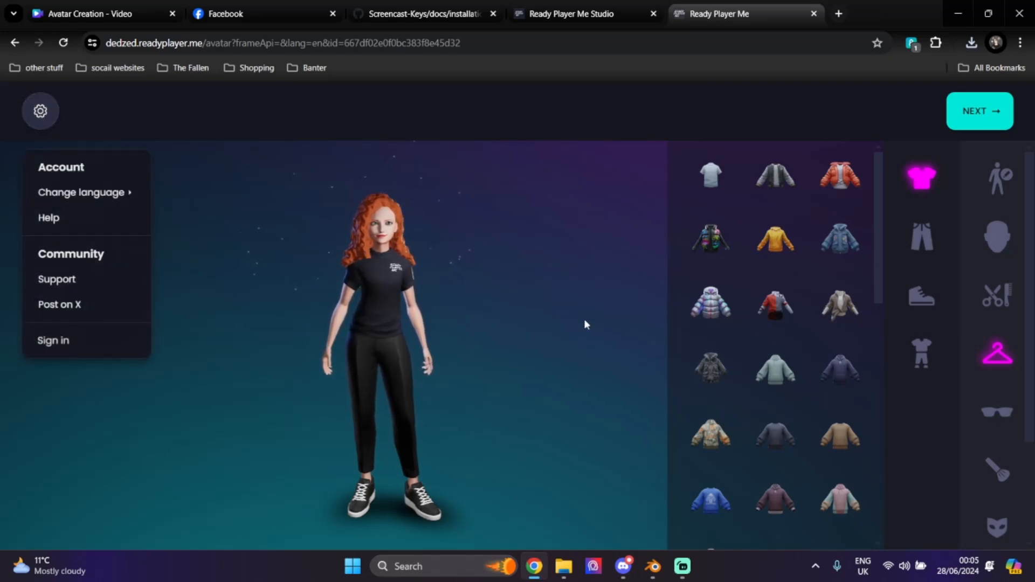
{"action": "left_click", "coordinate": [602, 303]}
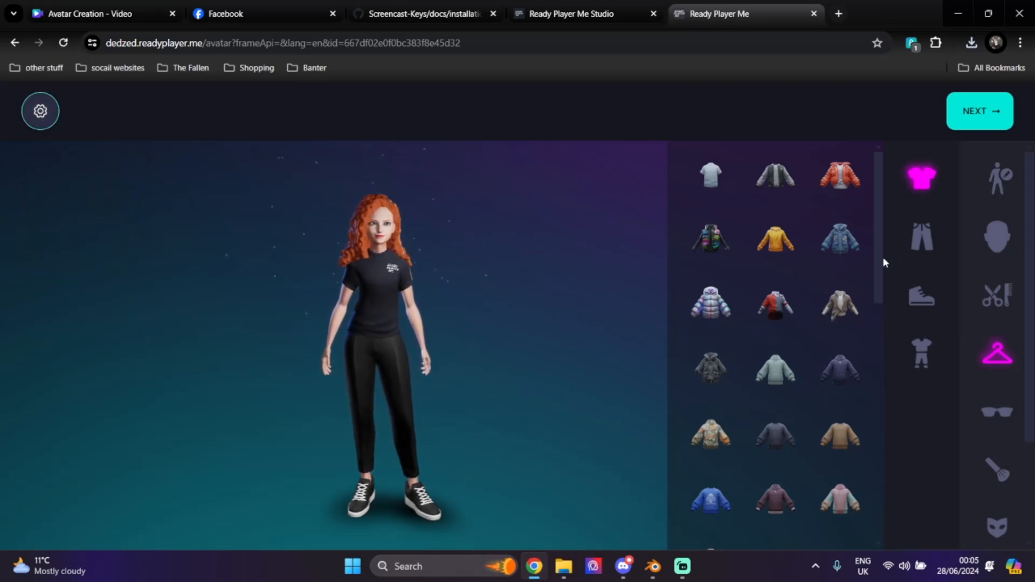
{"action": "left_click_drag", "start_coordinate": [882, 257], "coordinate": [863, 506]}
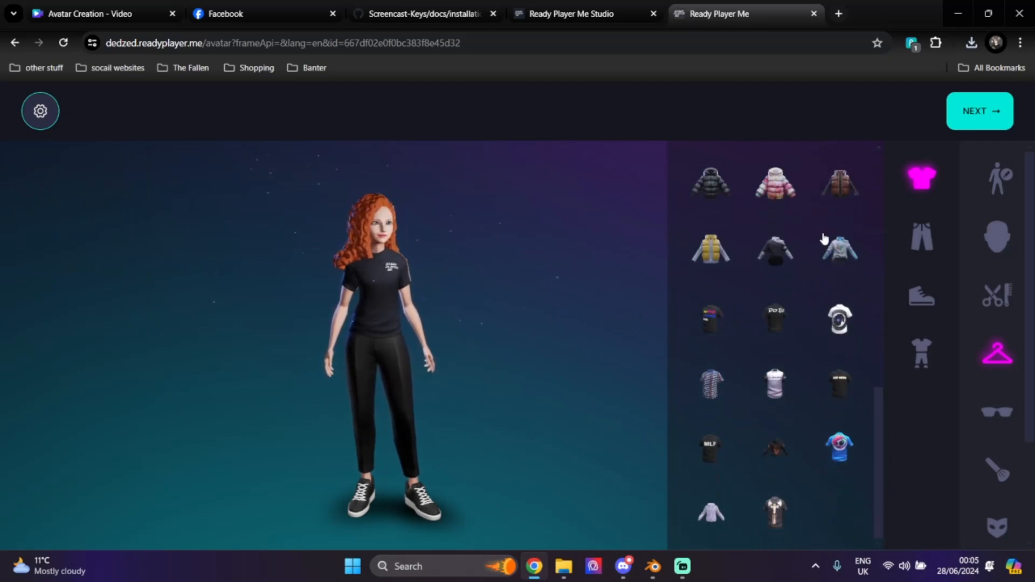
{"action": "scroll", "coordinate": [1006, 456], "scroll_direction": "down", "scroll_amount": 3}
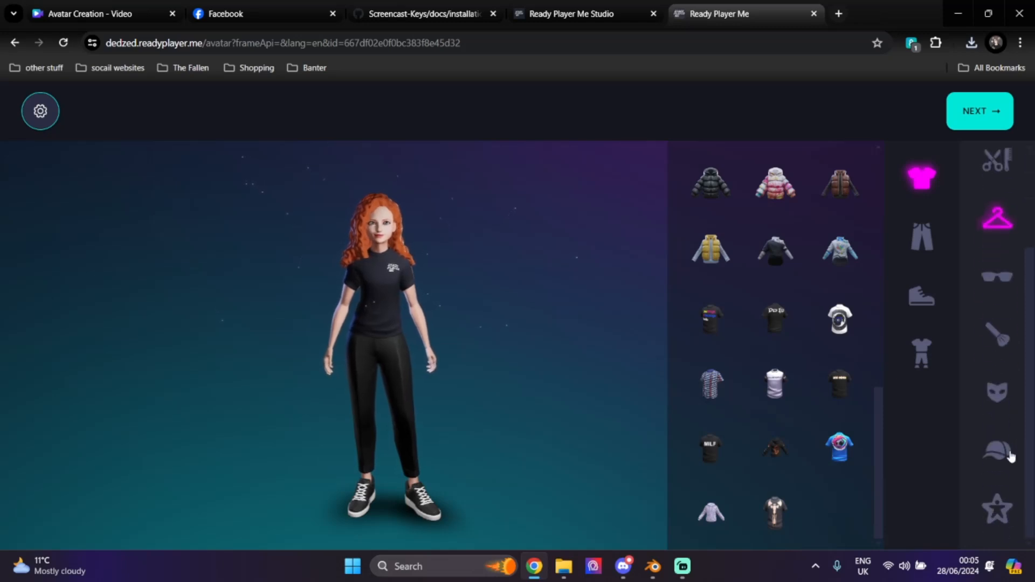
{"action": "left_click", "coordinate": [998, 517]}
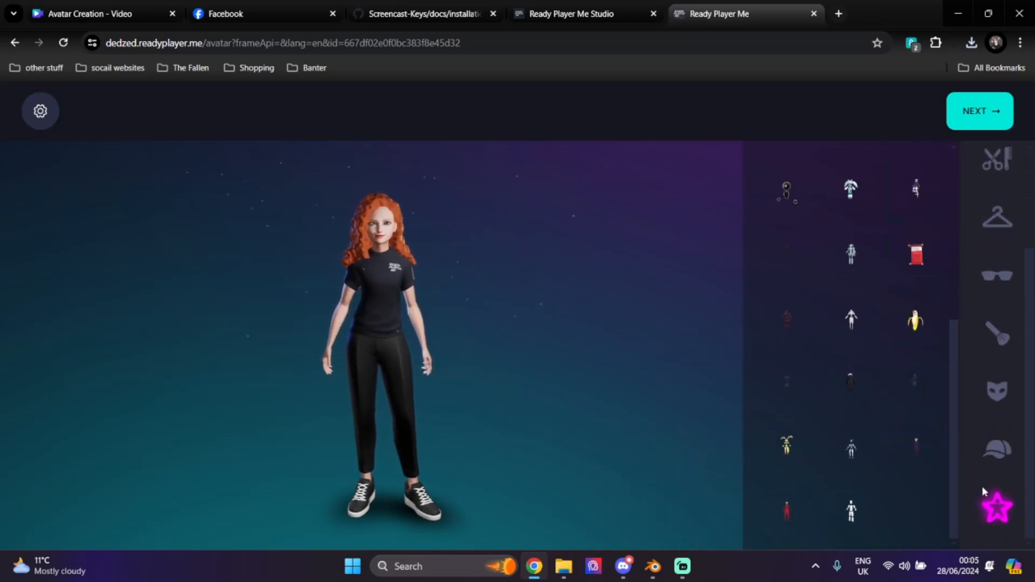
{"action": "scroll", "coordinate": [894, 216], "scroll_direction": "up", "scroll_amount": 5}
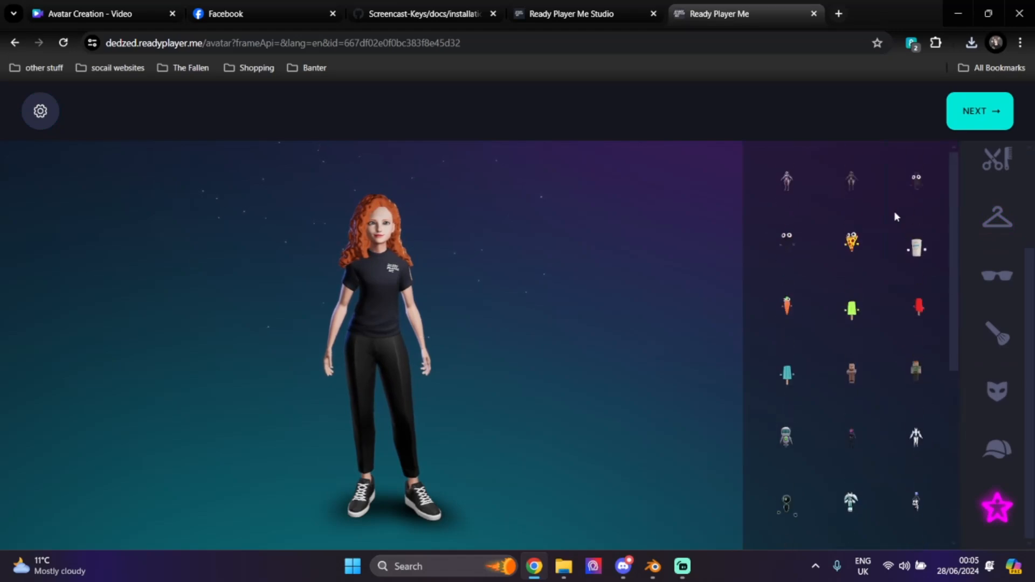
{"action": "scroll", "coordinate": [894, 216], "scroll_direction": "down", "scroll_amount": 5}
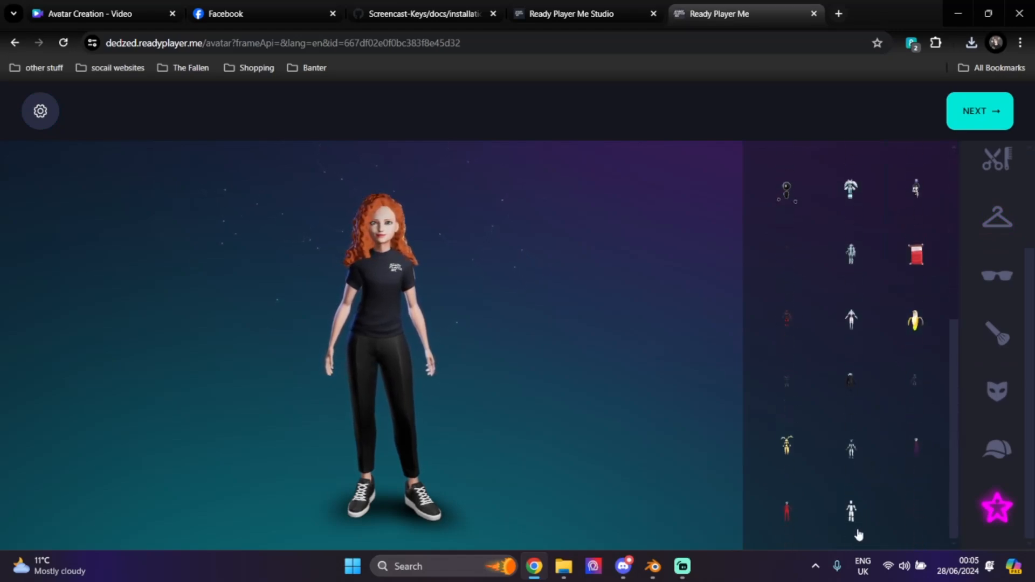
{"action": "left_click", "coordinate": [850, 512]}
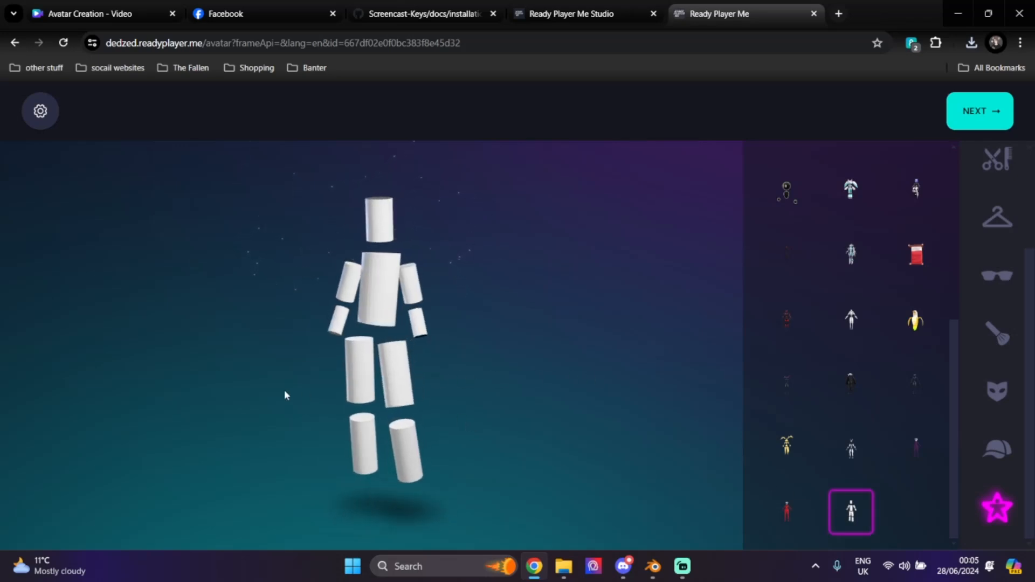
- Switch the avatar to a male body, inspect the mannequin from the side, then return to Blender
{"action": "scroll", "coordinate": [1014, 332], "scroll_direction": "up", "scroll_amount": 1}
{"action": "scroll", "coordinate": [1014, 331], "scroll_direction": "up", "scroll_amount": 2}
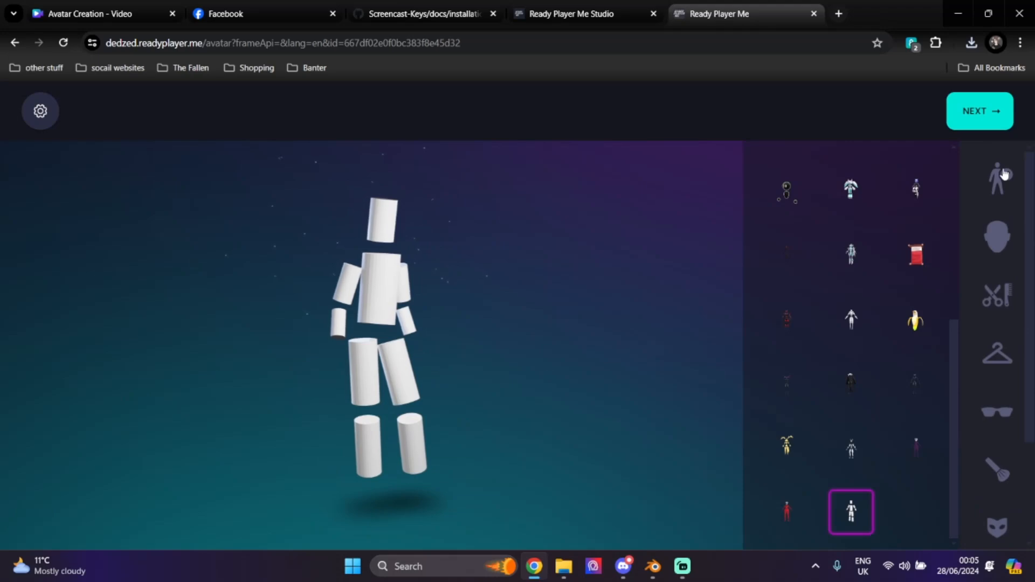
{"action": "left_click", "coordinate": [998, 173]}
{"action": "left_click", "coordinate": [804, 353]}
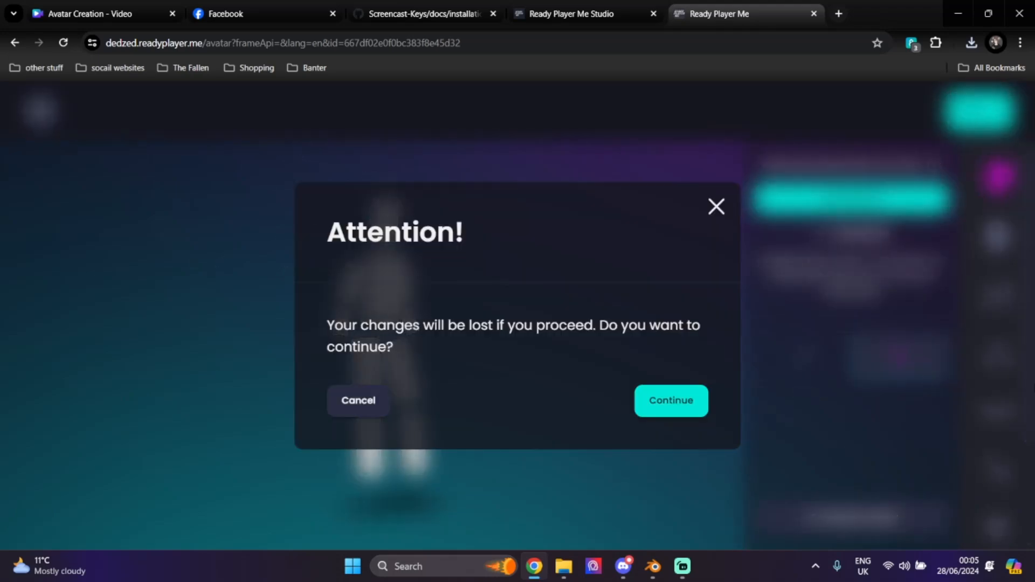
{"action": "left_click", "coordinate": [680, 396]}
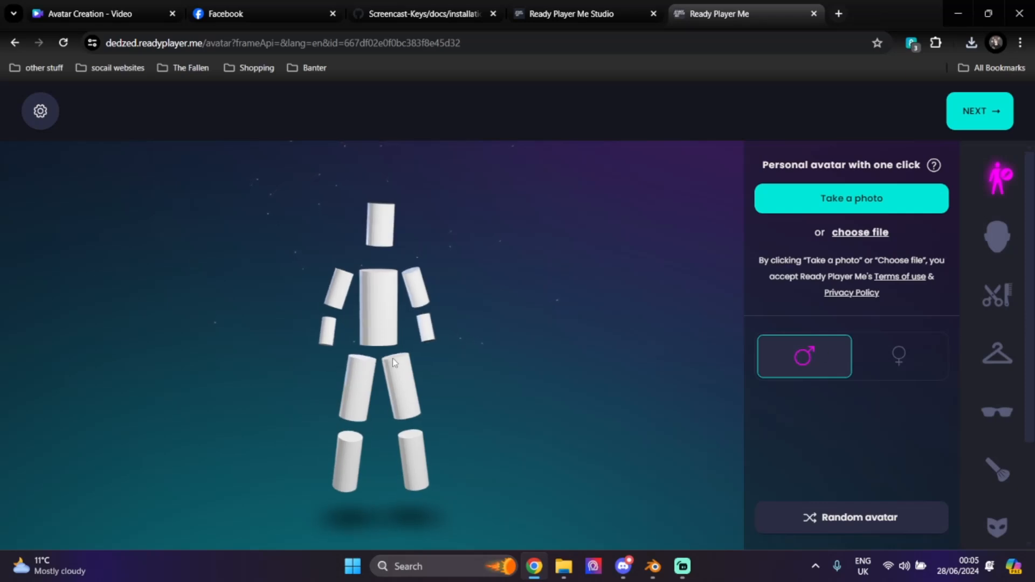
{"action": "left_click_drag", "start_coordinate": [406, 358], "coordinate": [429, 394]}
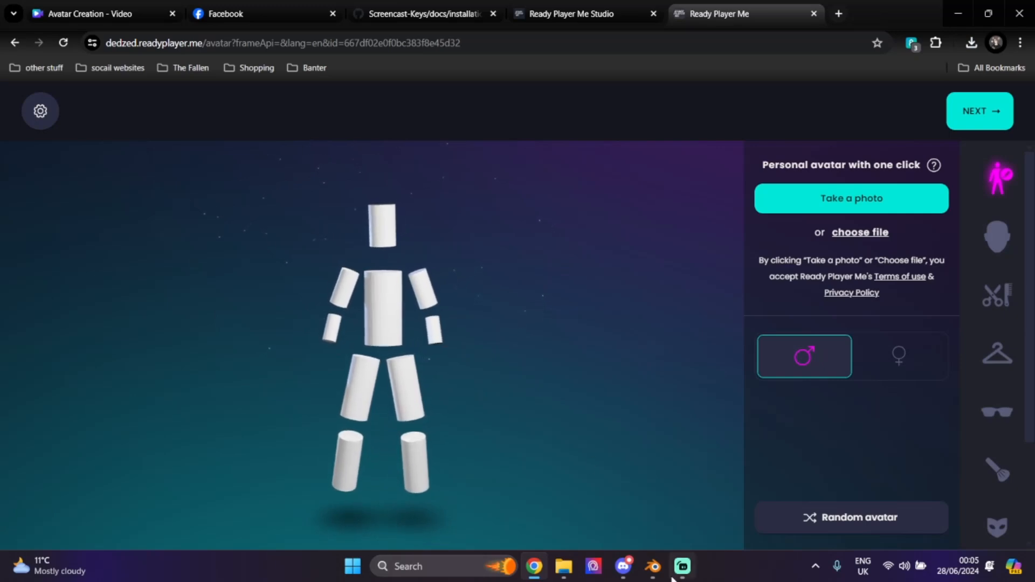
{"action": "key", "text": "alt+Tab"}
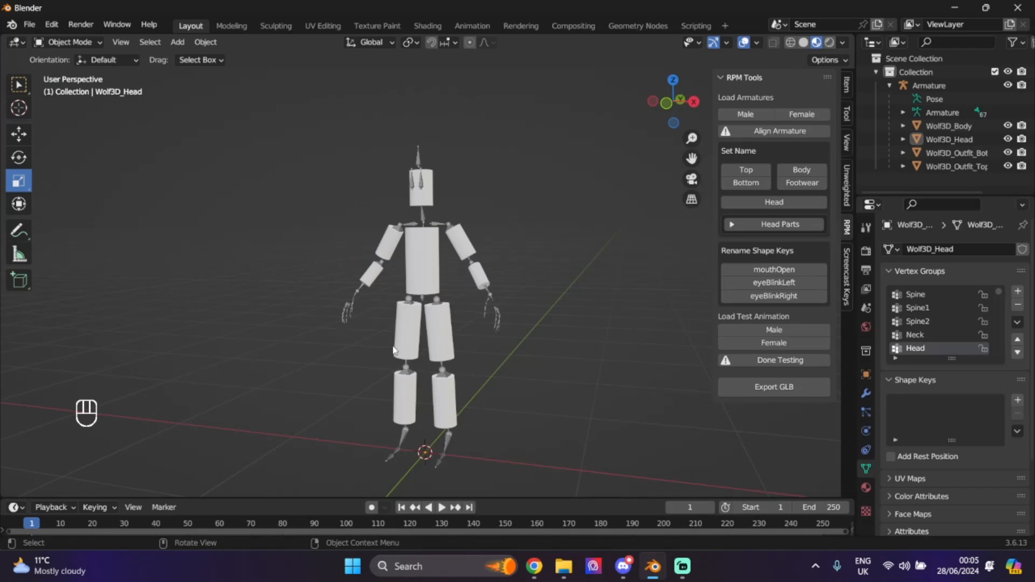
- Load the Male test animation, replay it from the first frame several times, and stop at frame 83
{"action": "left_click", "coordinate": [791, 330]}
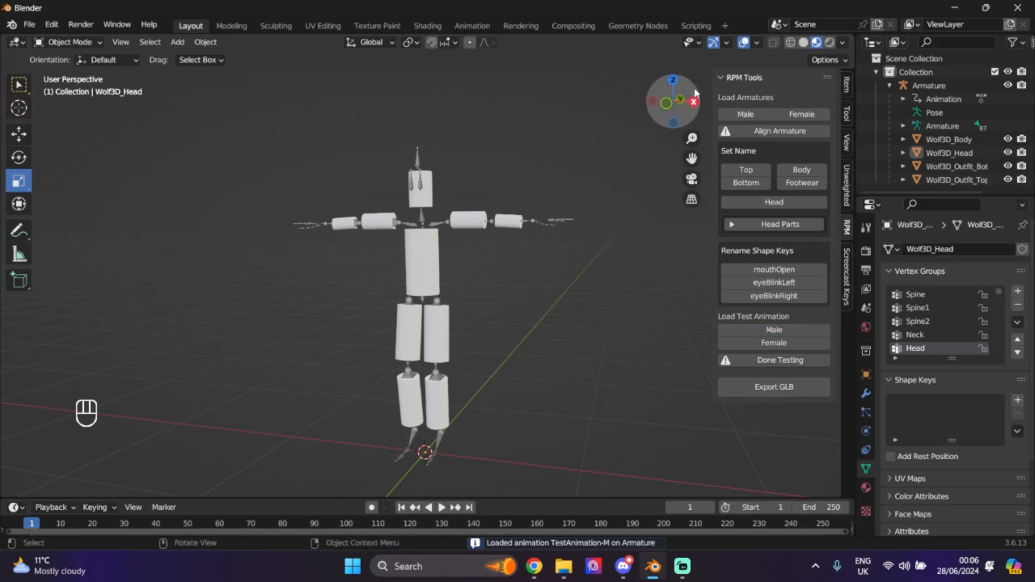
{"action": "mouse_move", "coordinate": [664, 114]}
{"action": "left_mouse_down"}
{"action": "mouse_move", "coordinate": [672, 116]}
{"action": "mouse_move", "coordinate": [657, 114]}
{"action": "left_mouse_up"}
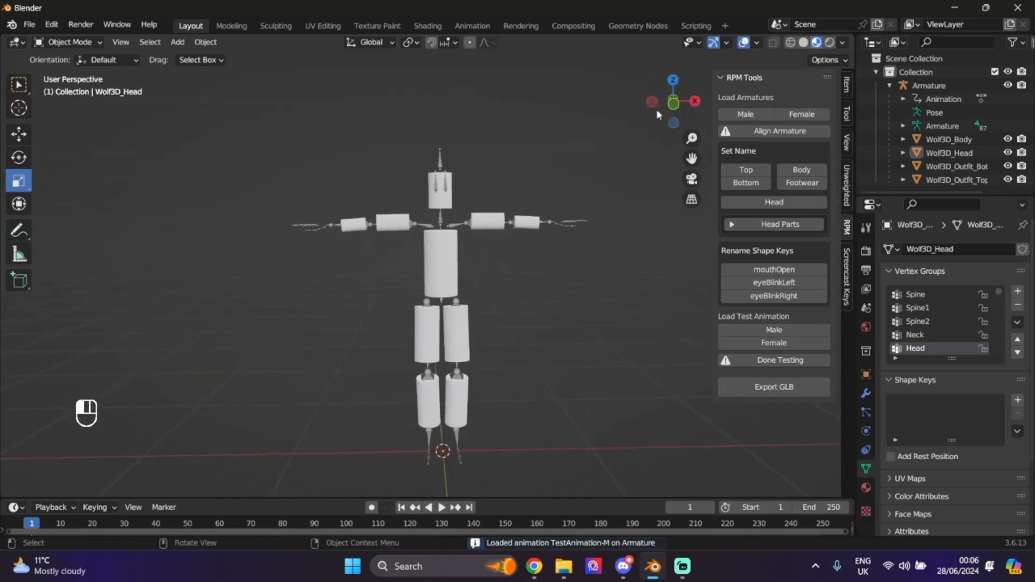
{"action": "left_click", "coordinate": [442, 505]}
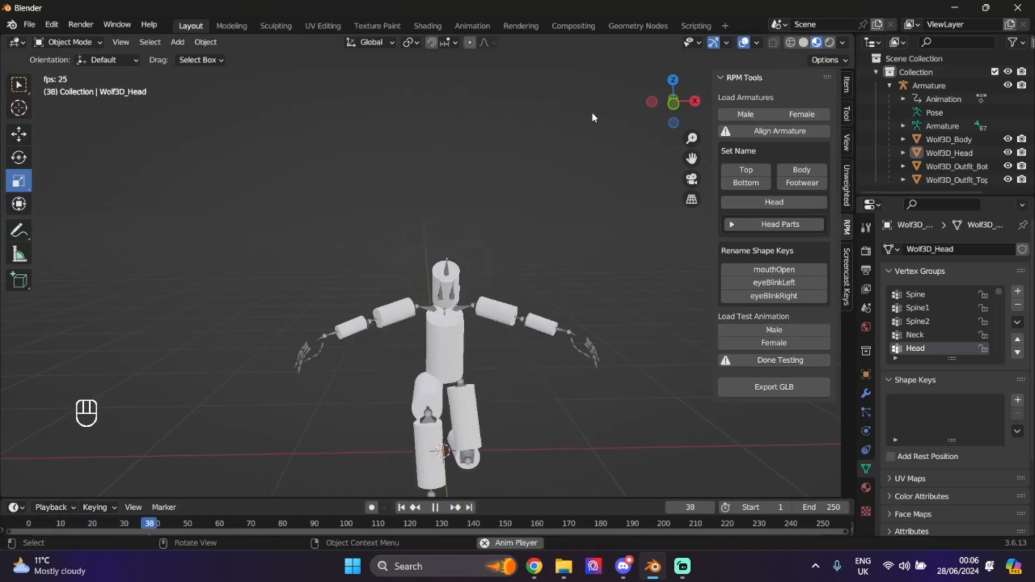
{"action": "left_click_drag", "start_coordinate": [669, 105], "coordinate": [670, 107]}
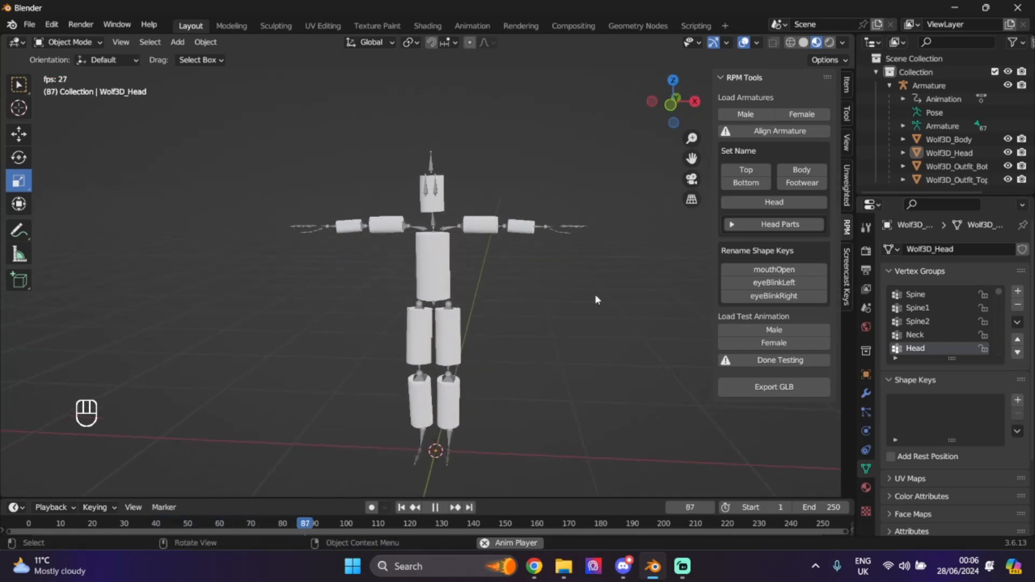
{"action": "left_click", "coordinate": [439, 510]}
{"action": "left_click", "coordinate": [402, 508]}
{"action": "left_click", "coordinate": [439, 510]}
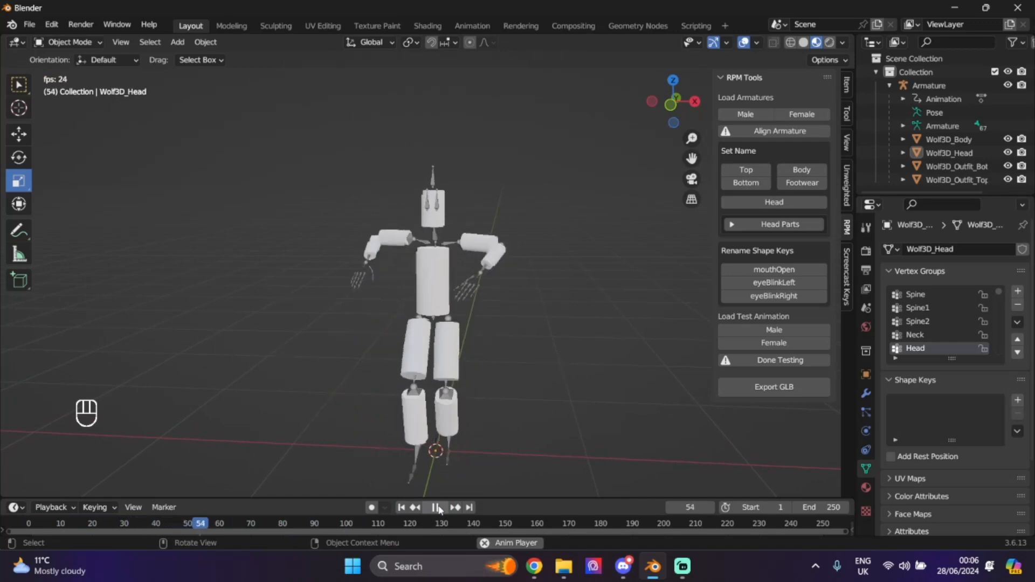
{"action": "left_click", "coordinate": [407, 509]}
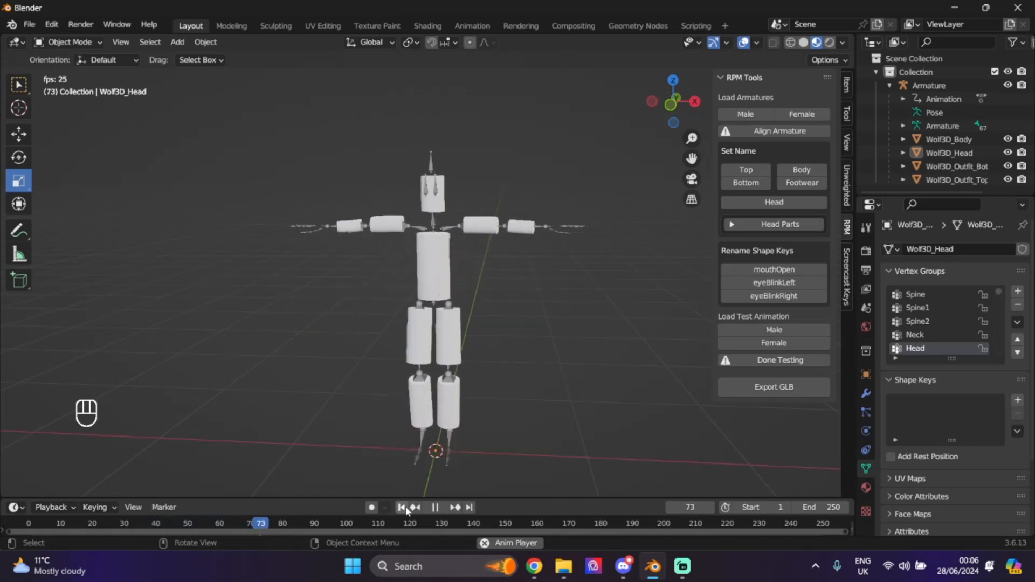
{"action": "left_click", "coordinate": [405, 506]}
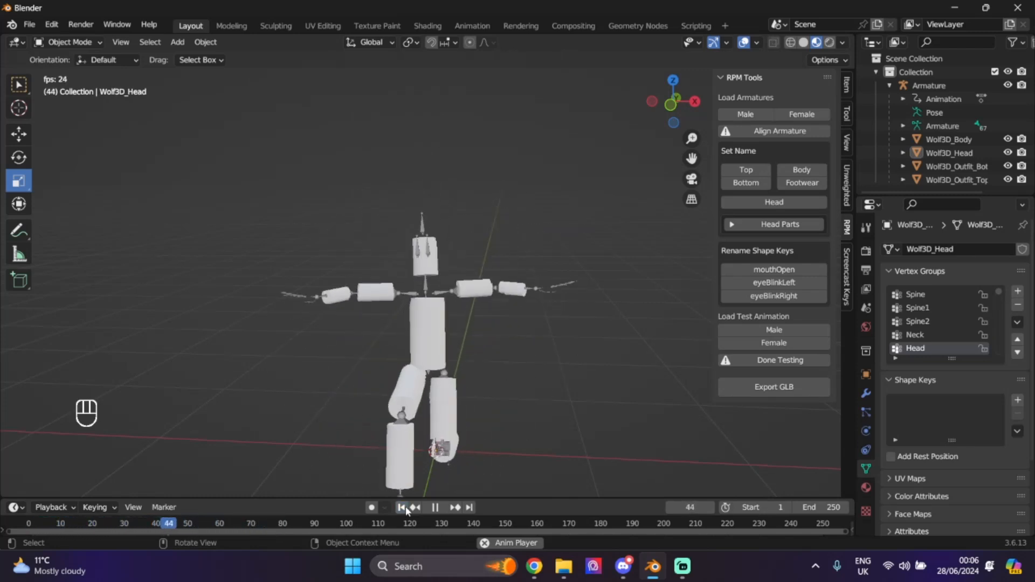
{"action": "left_click", "coordinate": [430, 508]}
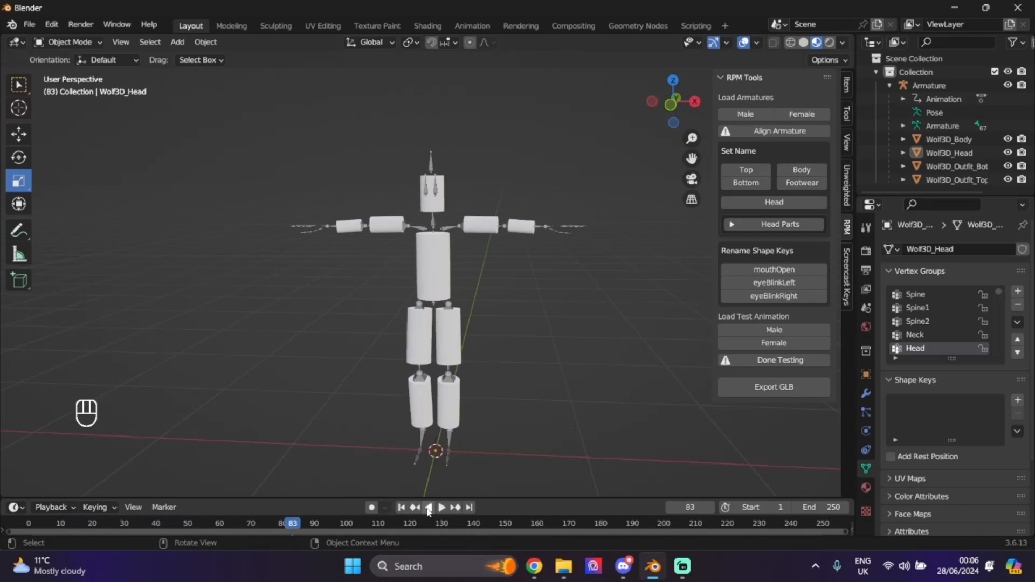